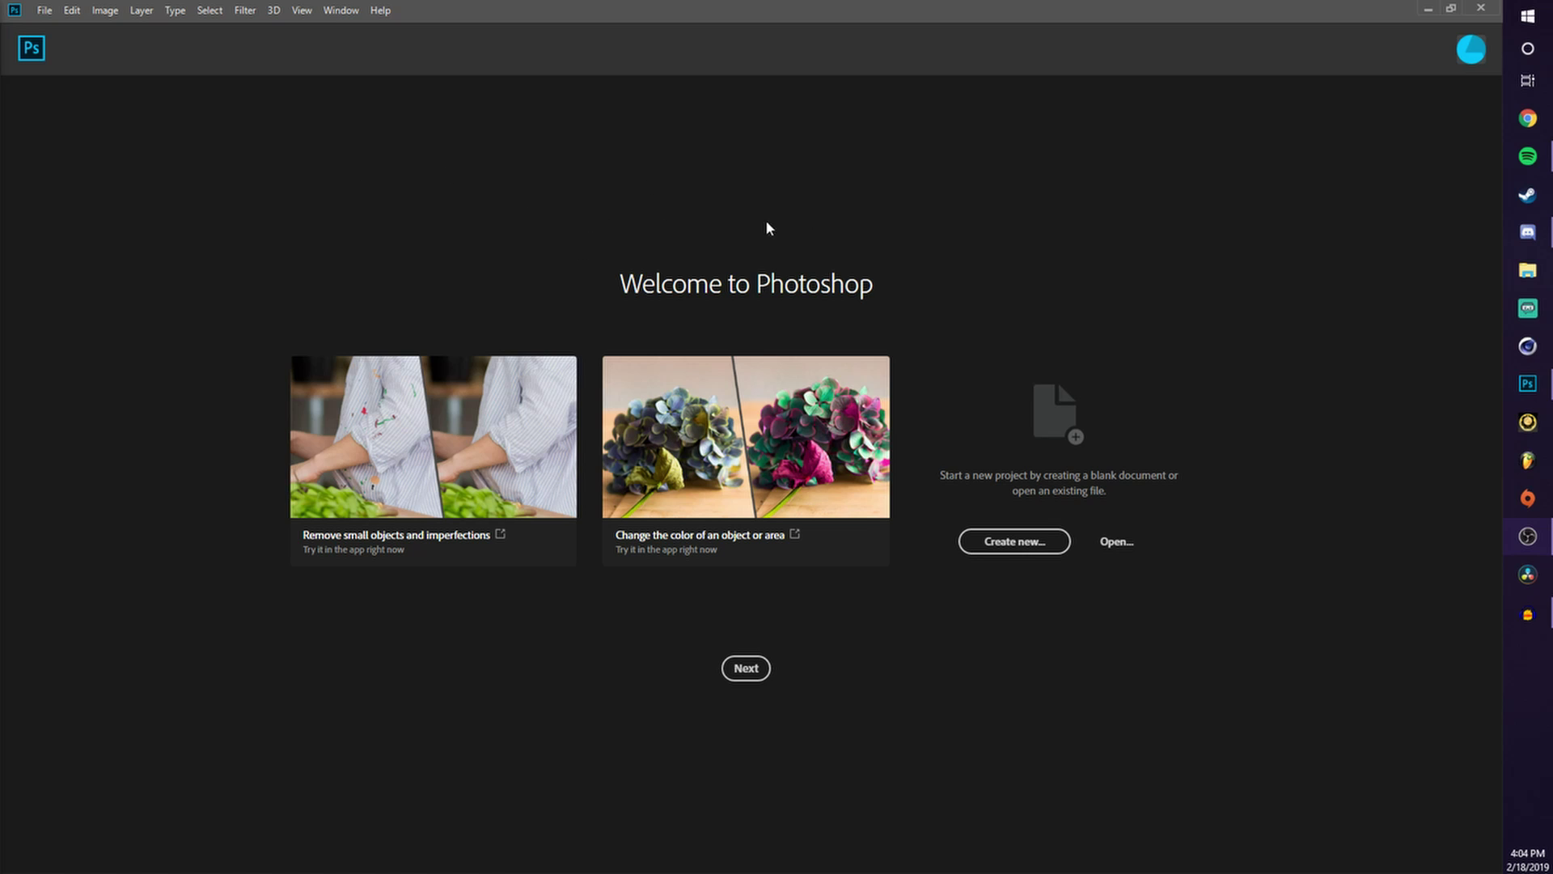
# Create a transparent 1500×500 px document at 72 ppi, zoom out, then open Chrome maximised.
pyautogui.click(1014, 541)
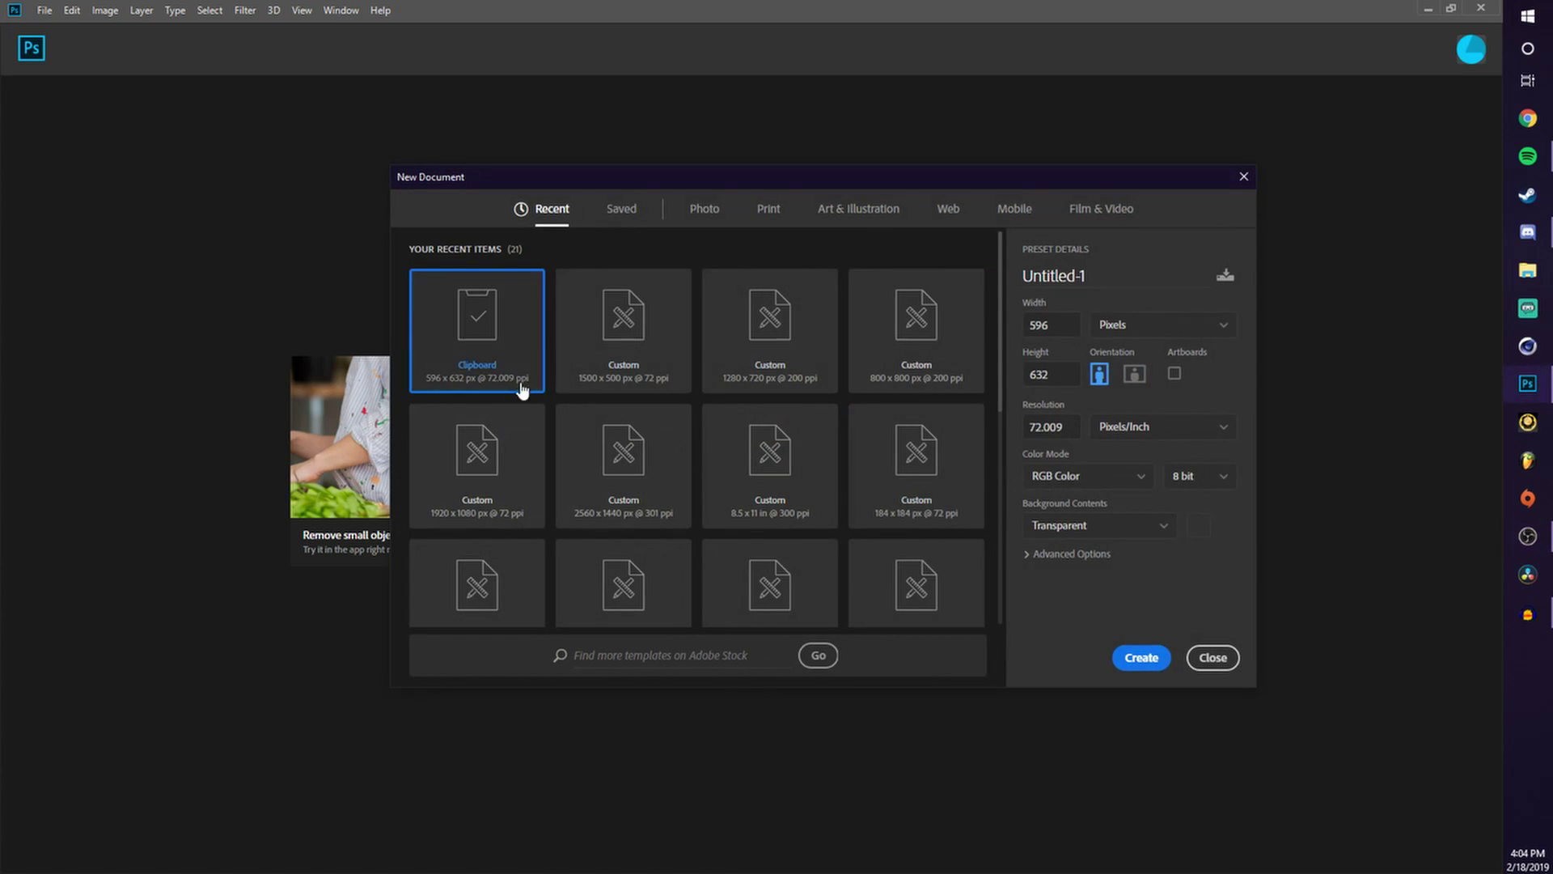
pyautogui.click(623, 361)
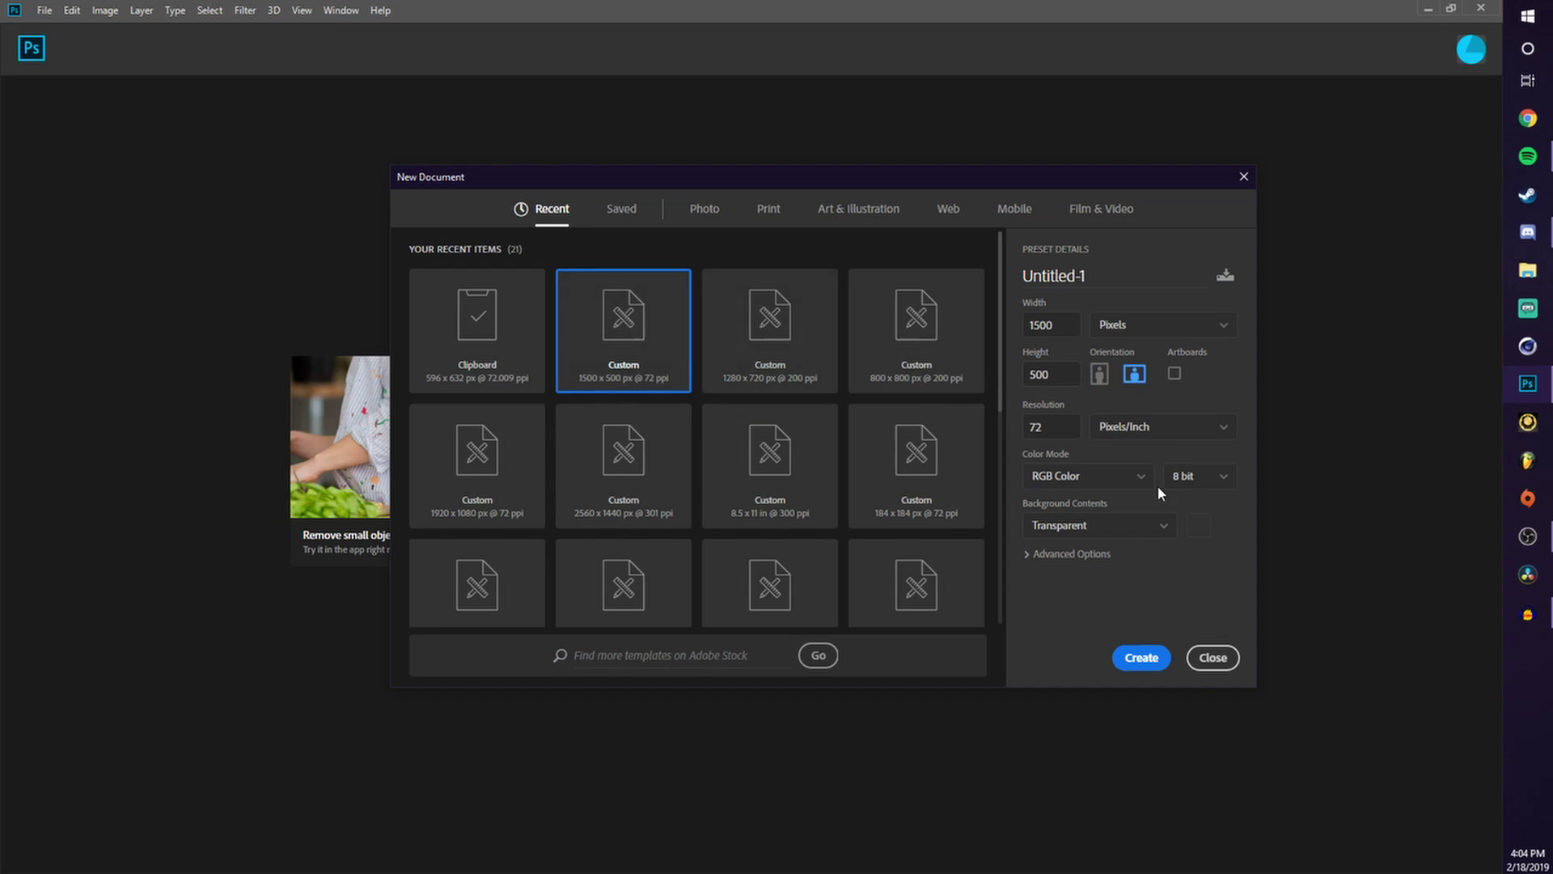
pyautogui.click(1149, 655)
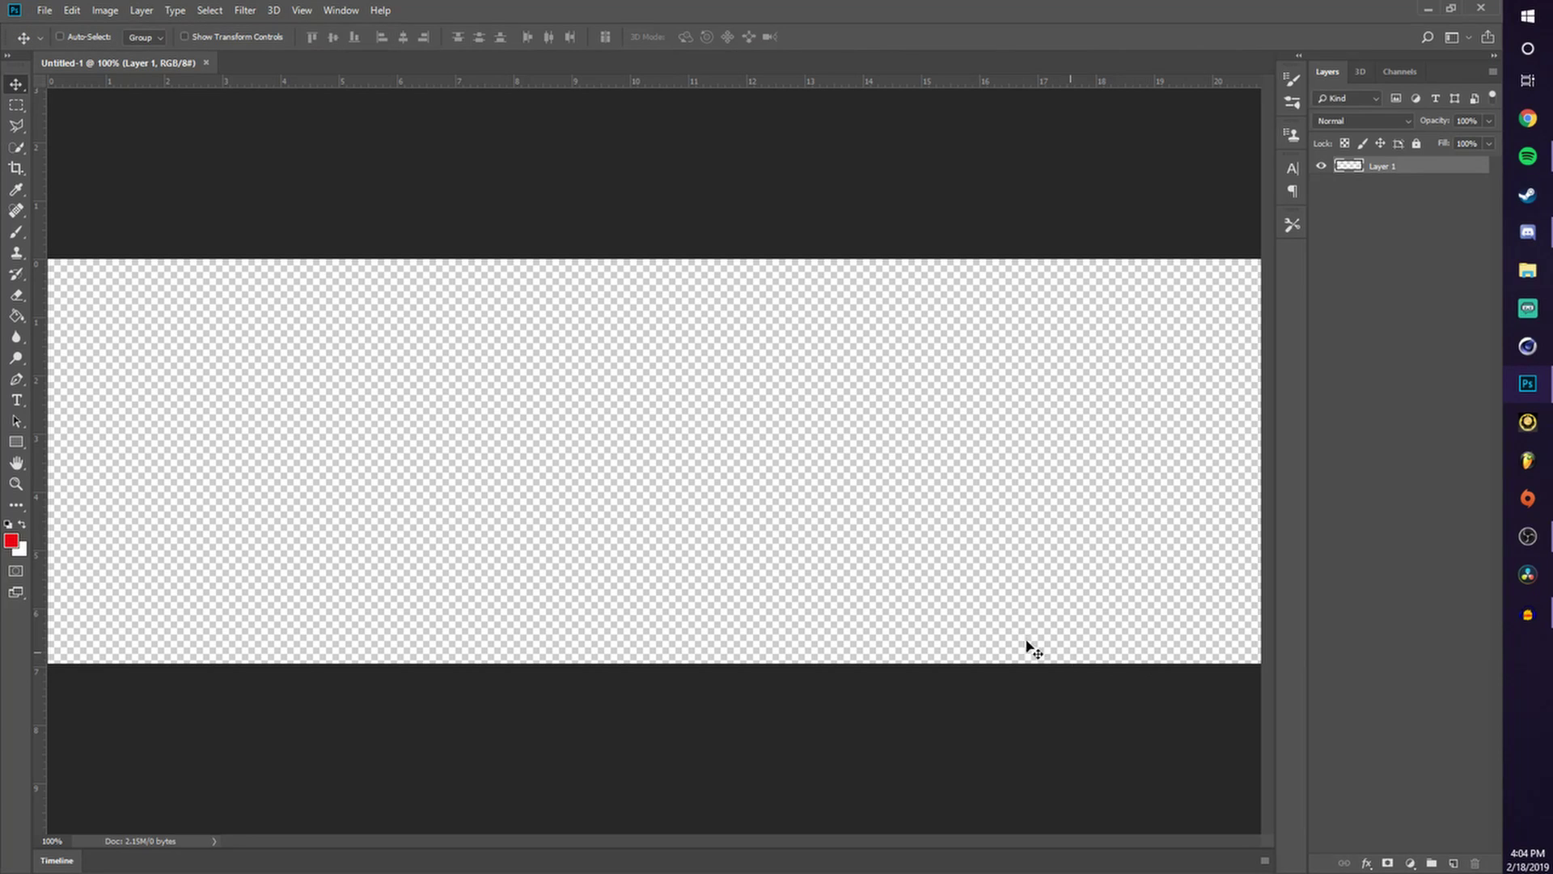
pyautogui.click(15, 483)
pyautogui.moveTo(325, 478); pyautogui.dragTo(300, 502)
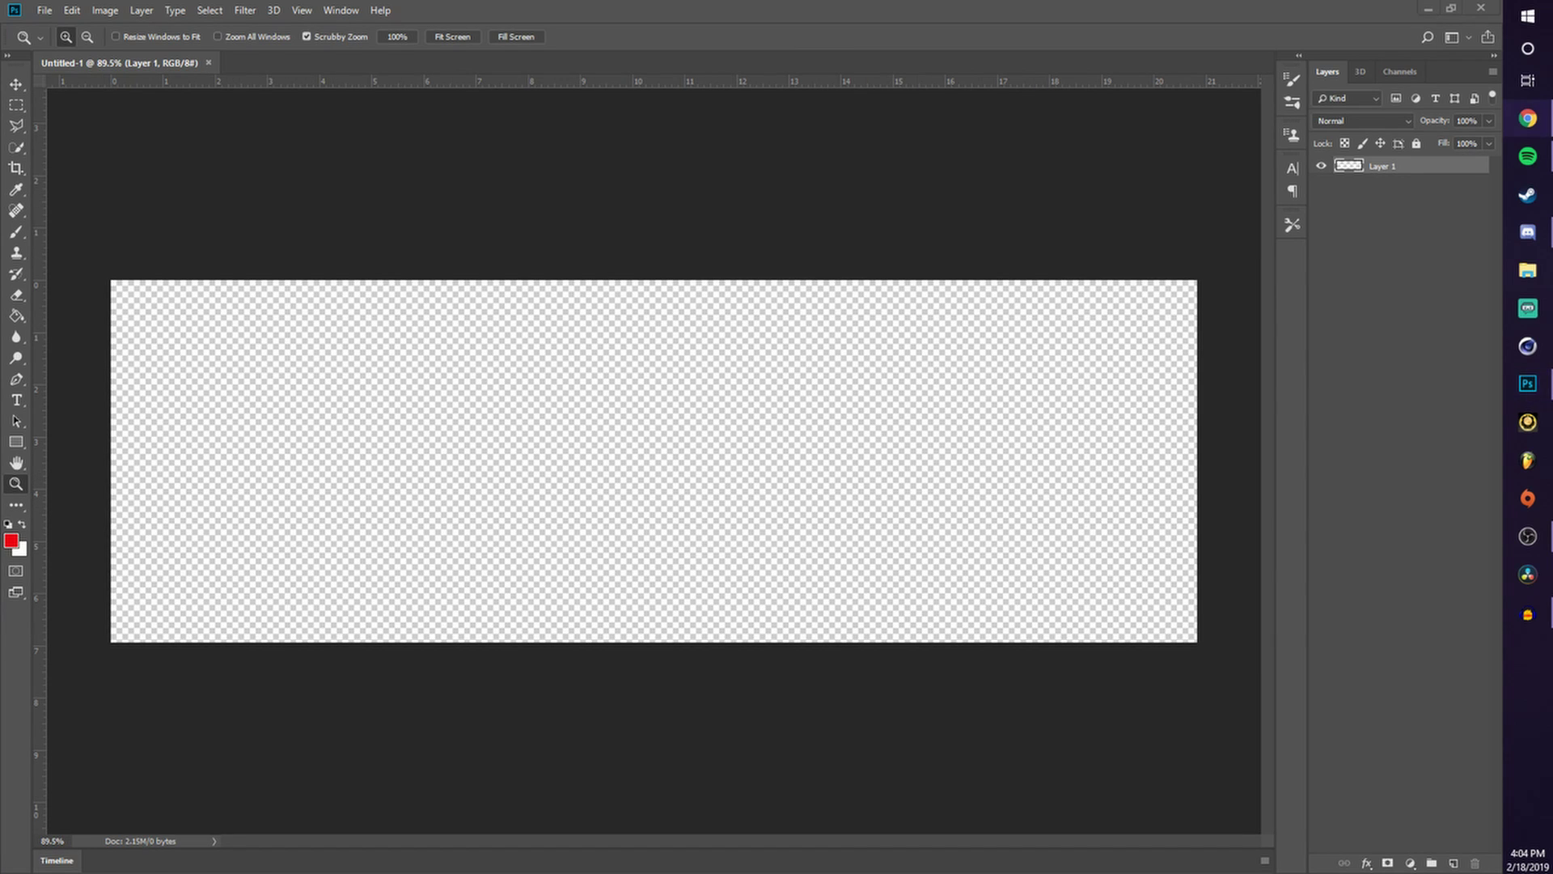
pyautogui.click(1527, 118)
pyautogui.doubleClick(311, 255)
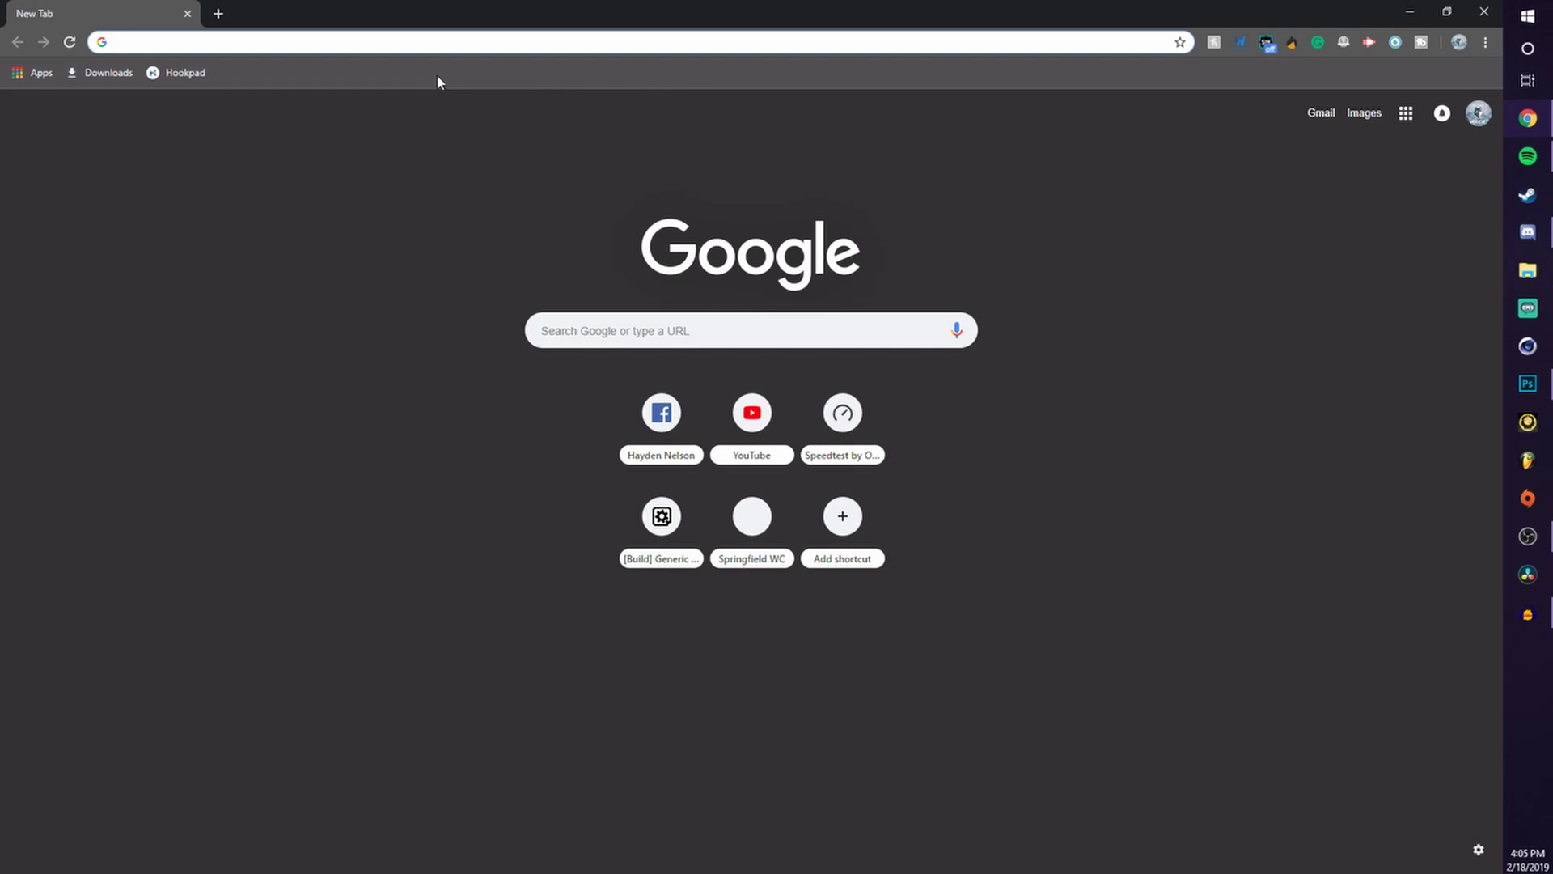
# Search Google for 'fortnite background'.
pyautogui.write('fortnite backgr')
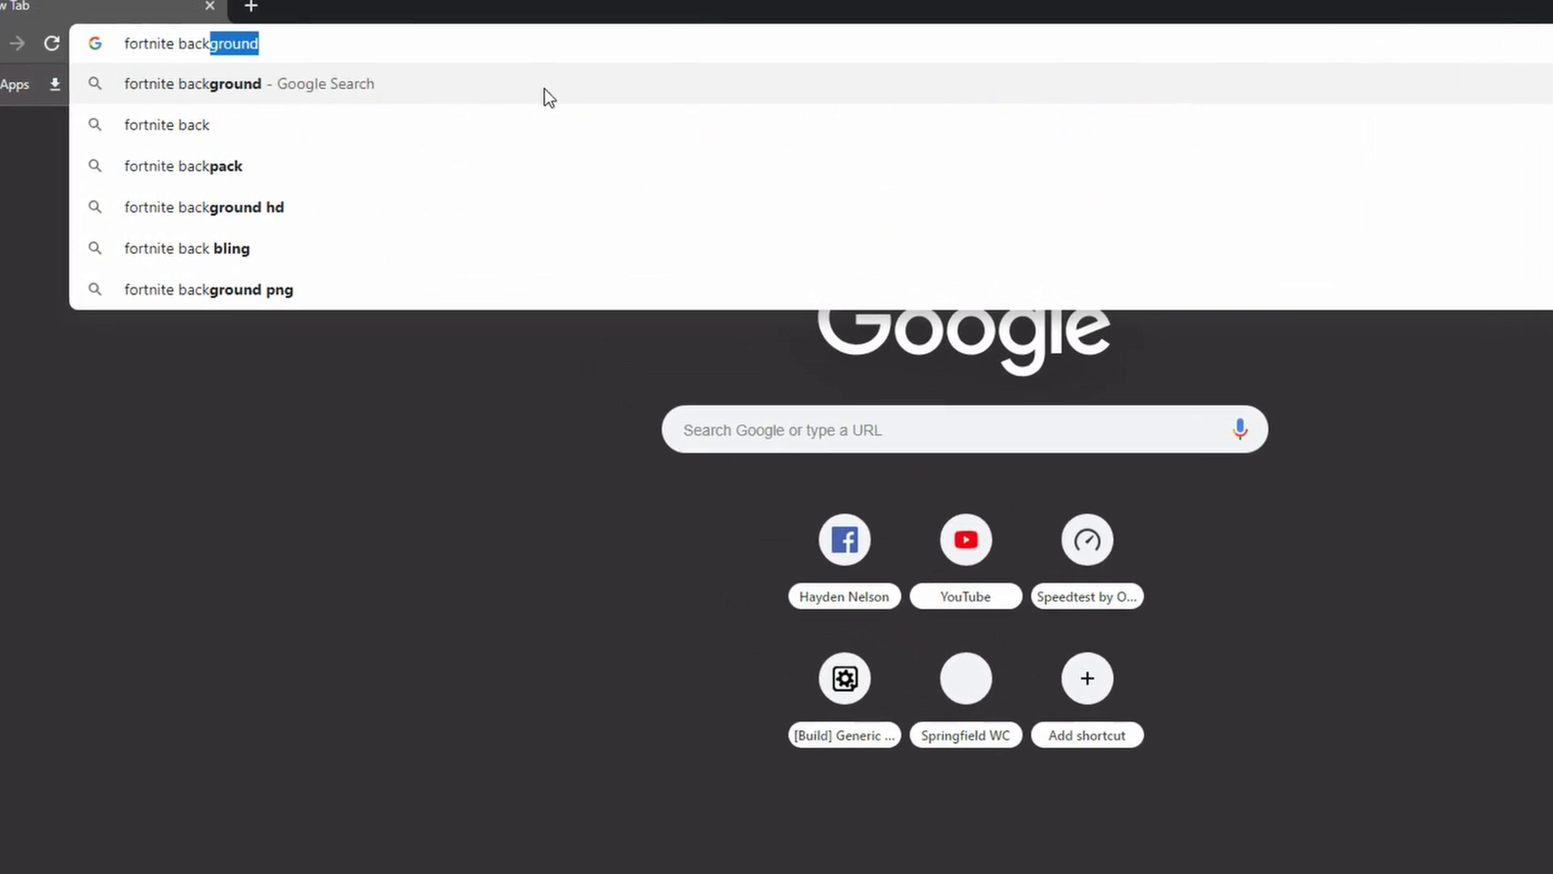
pyautogui.write('oumd')
pyautogui.press('BackSpace')
pyautogui.write('md')
pyautogui.press('BackSpace')
pyautogui.press('BackSpace')
pyautogui.write('nd')
pyautogui.press('Return')
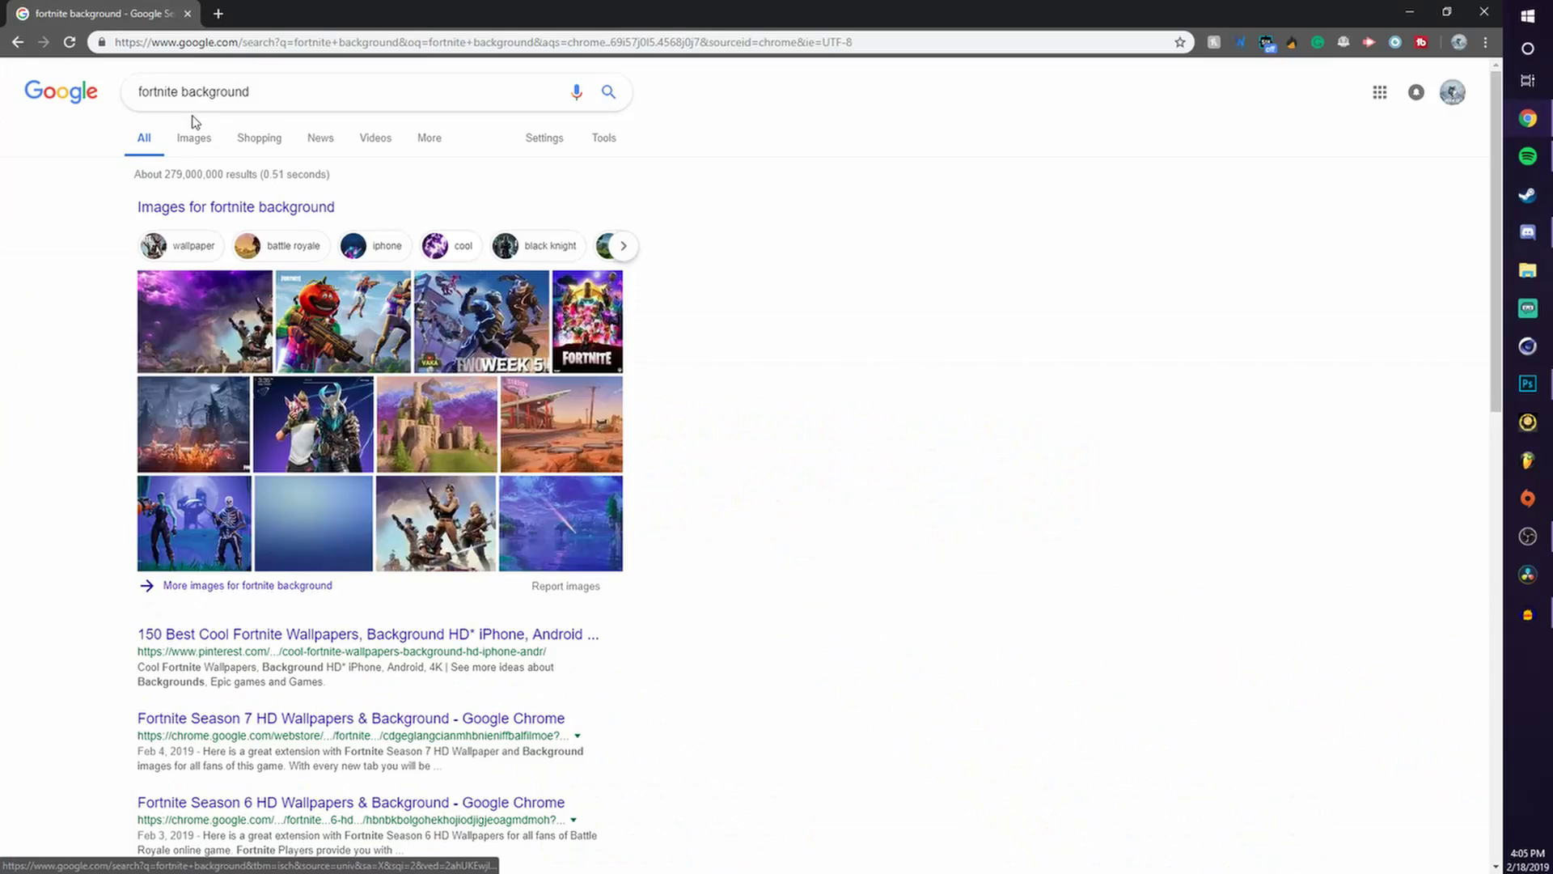
# Switch to image results and open the large preview of Fortnite background 82.
pyautogui.click(191, 139)
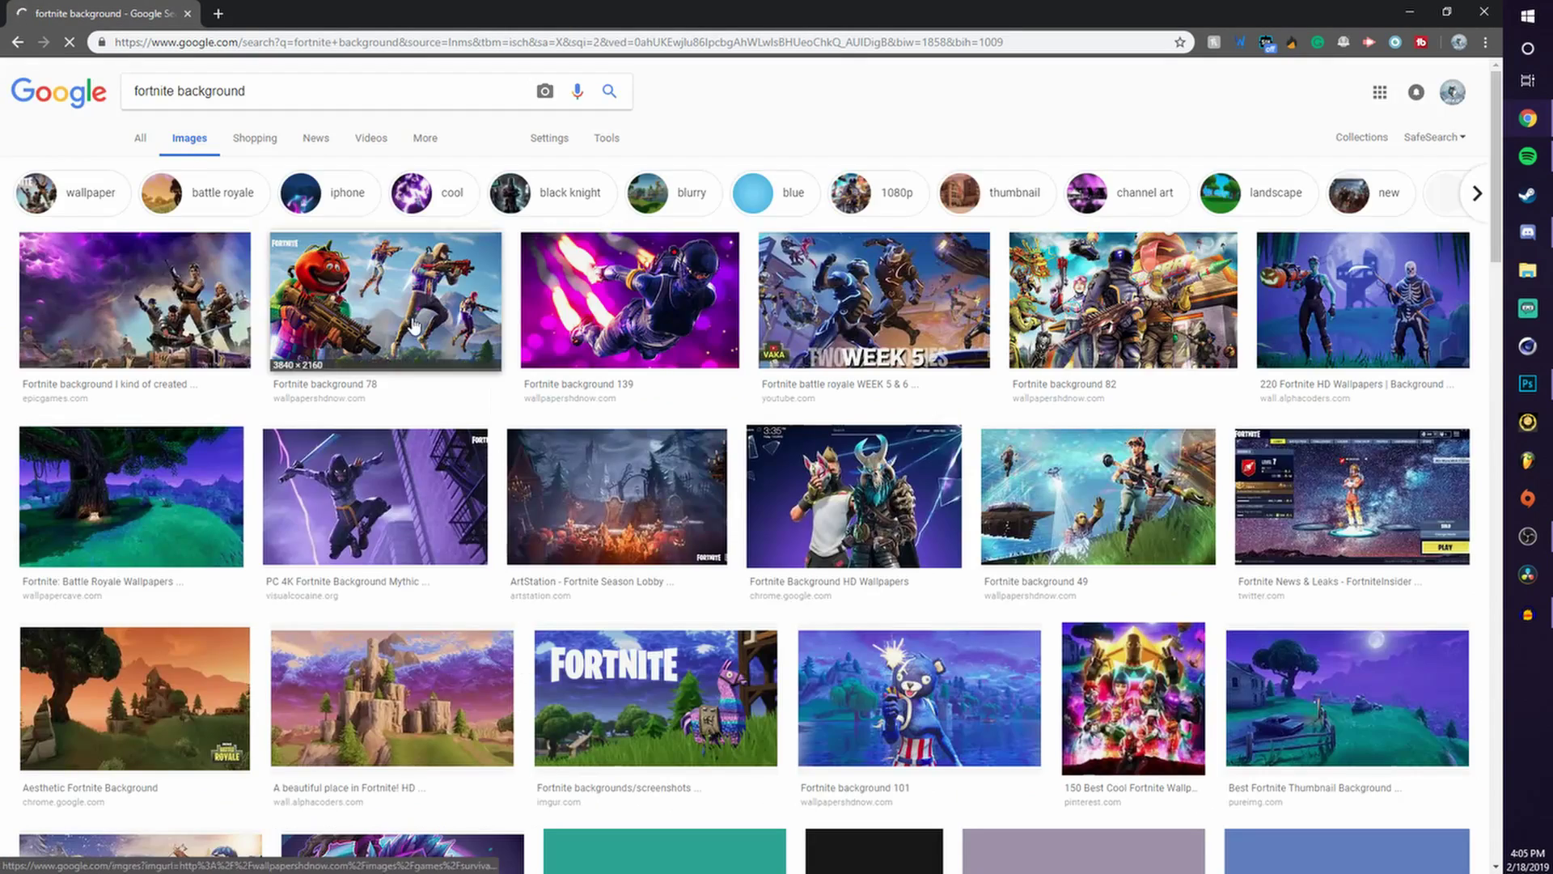
pyautogui.click(380, 300)
pyautogui.click(1140, 137)
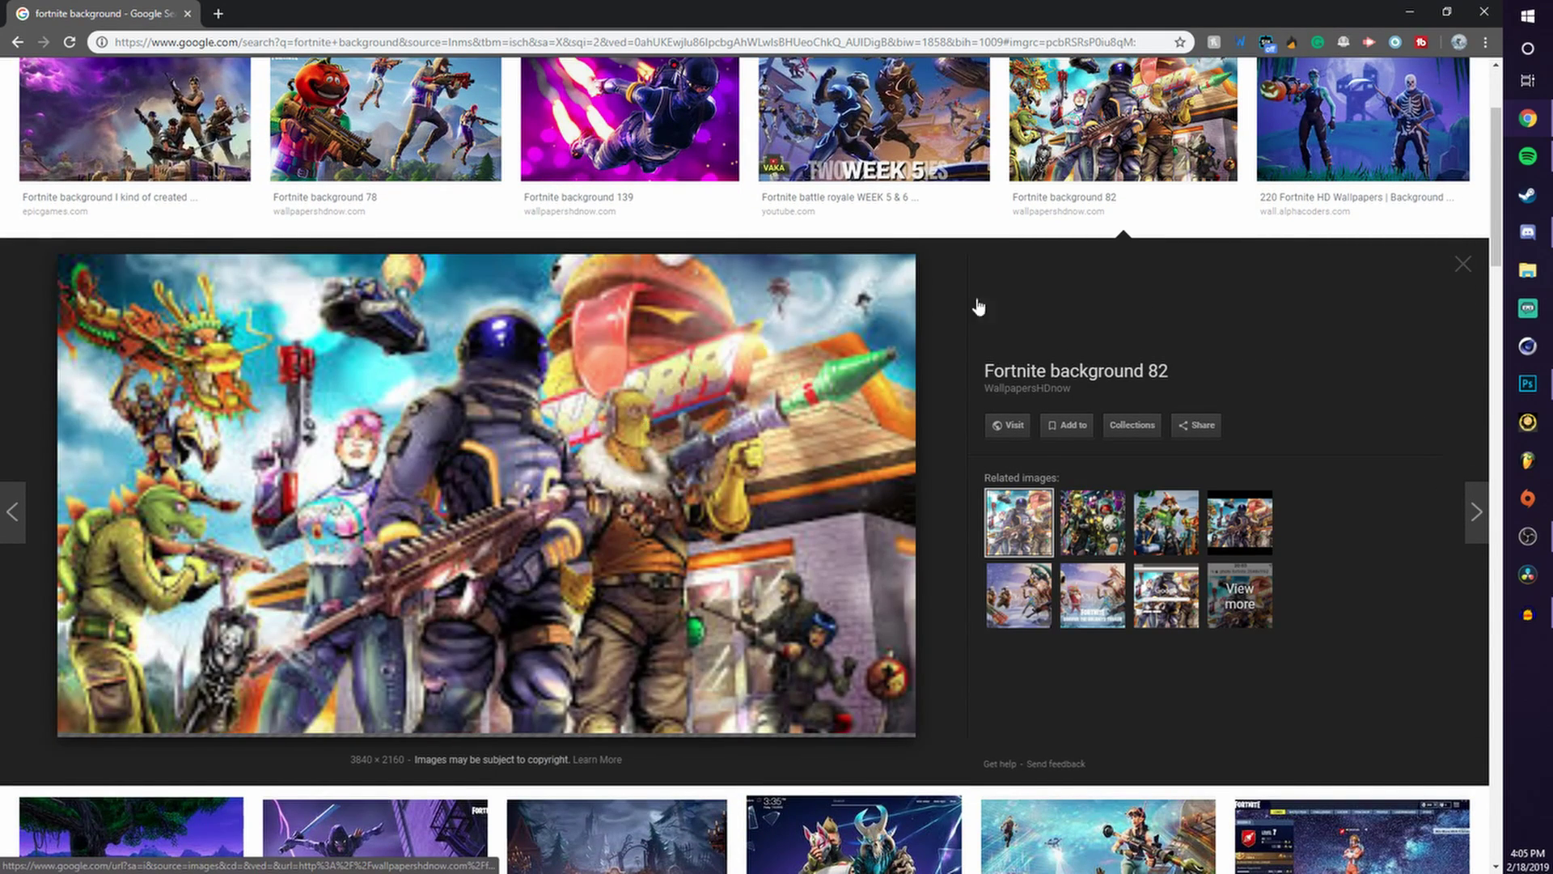
pyautogui.rightClick(567, 395)
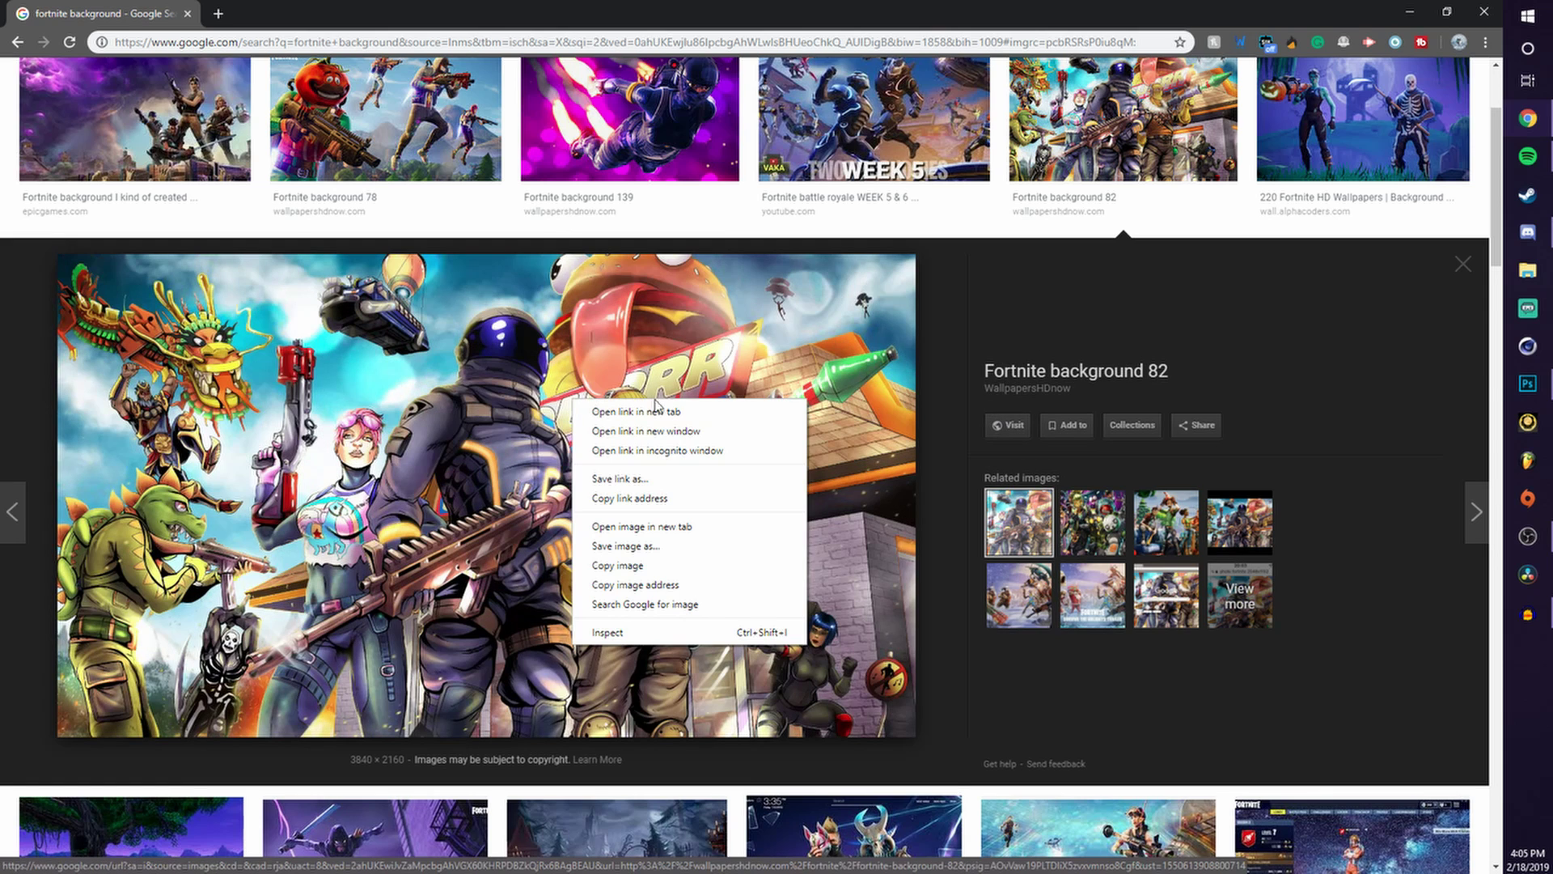
pyautogui.click(805, 366)
# Place the Fortnite background 82 image in the banner, enlarged and centred to fill it.
pyautogui.moveTo(993, 214); pyautogui.dragTo(995, 97)
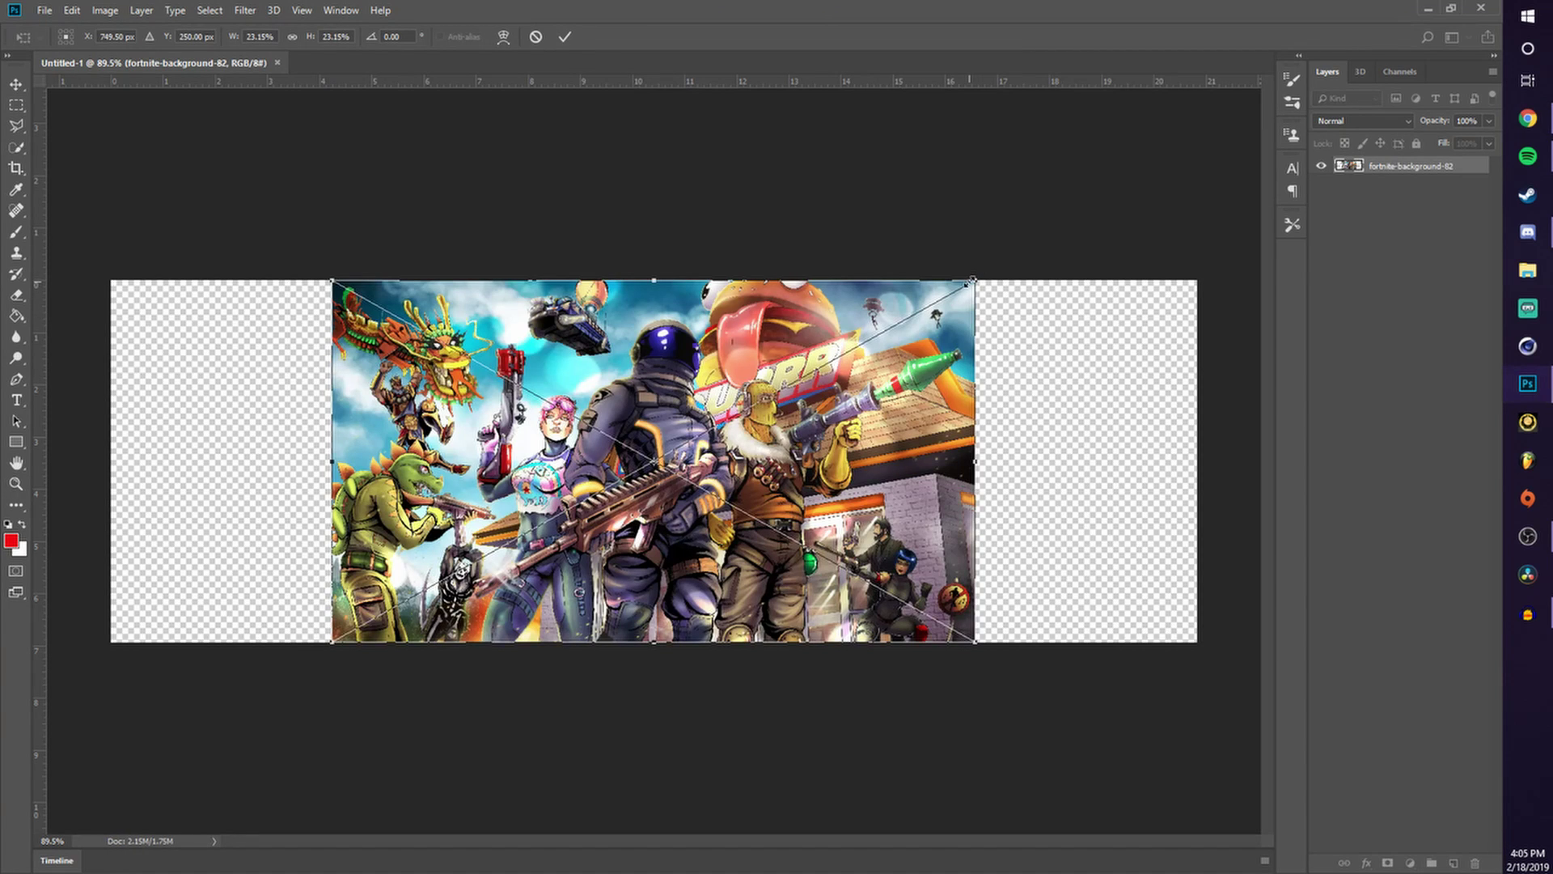
pyautogui.moveTo(977, 279); pyautogui.dragTo(1256, 126)
pyautogui.press('Return')
pyautogui.click(15, 84)
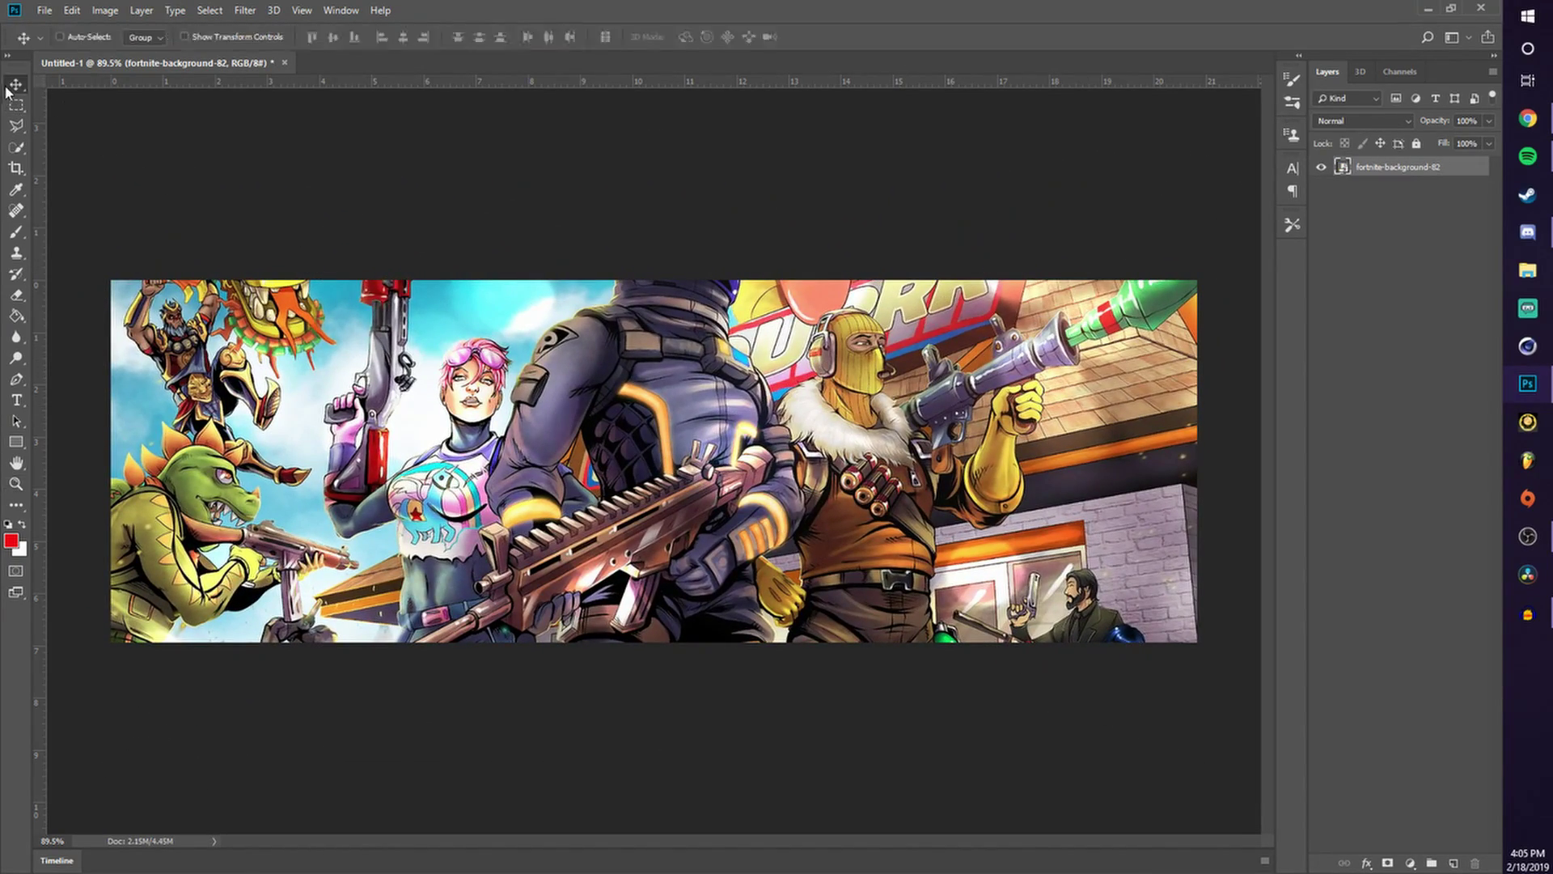
pyautogui.moveTo(670, 380); pyautogui.dragTo(672, 557)
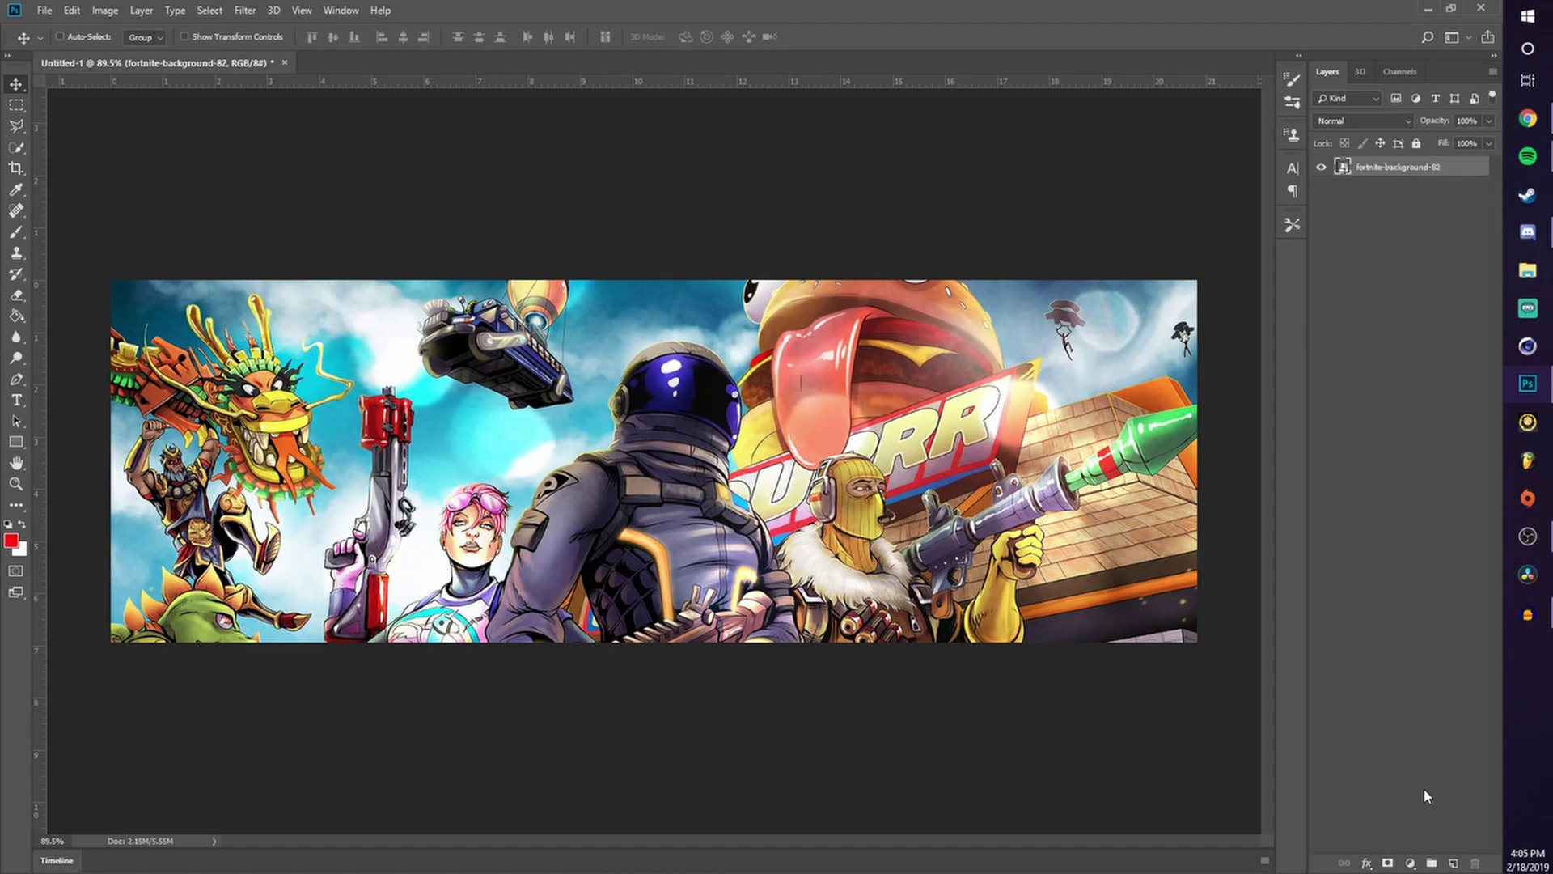
# Add an empty Layer 1 beneath the image, then reselect the fortnite-background-82 layer.
pyautogui.click(1454, 863)
pyautogui.moveTo(1408, 168); pyautogui.dragTo(1417, 227)
pyautogui.click(1390, 171)
# Add a Gradient Map adjustment and set its dark end stop to 202233 navy.
pyautogui.click(1409, 864)
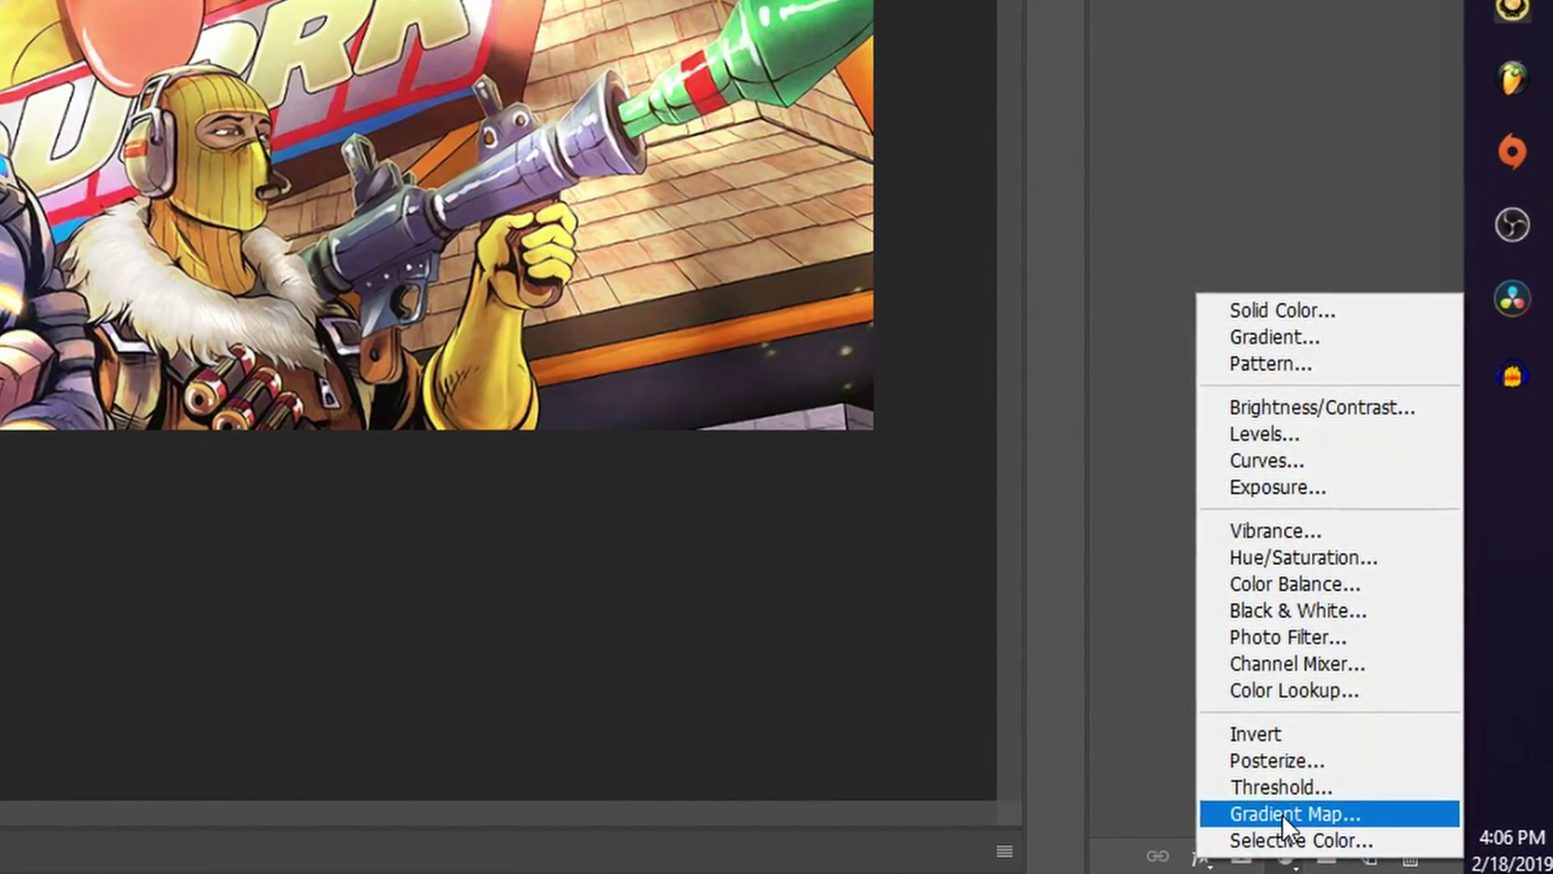
pyautogui.click(1283, 814)
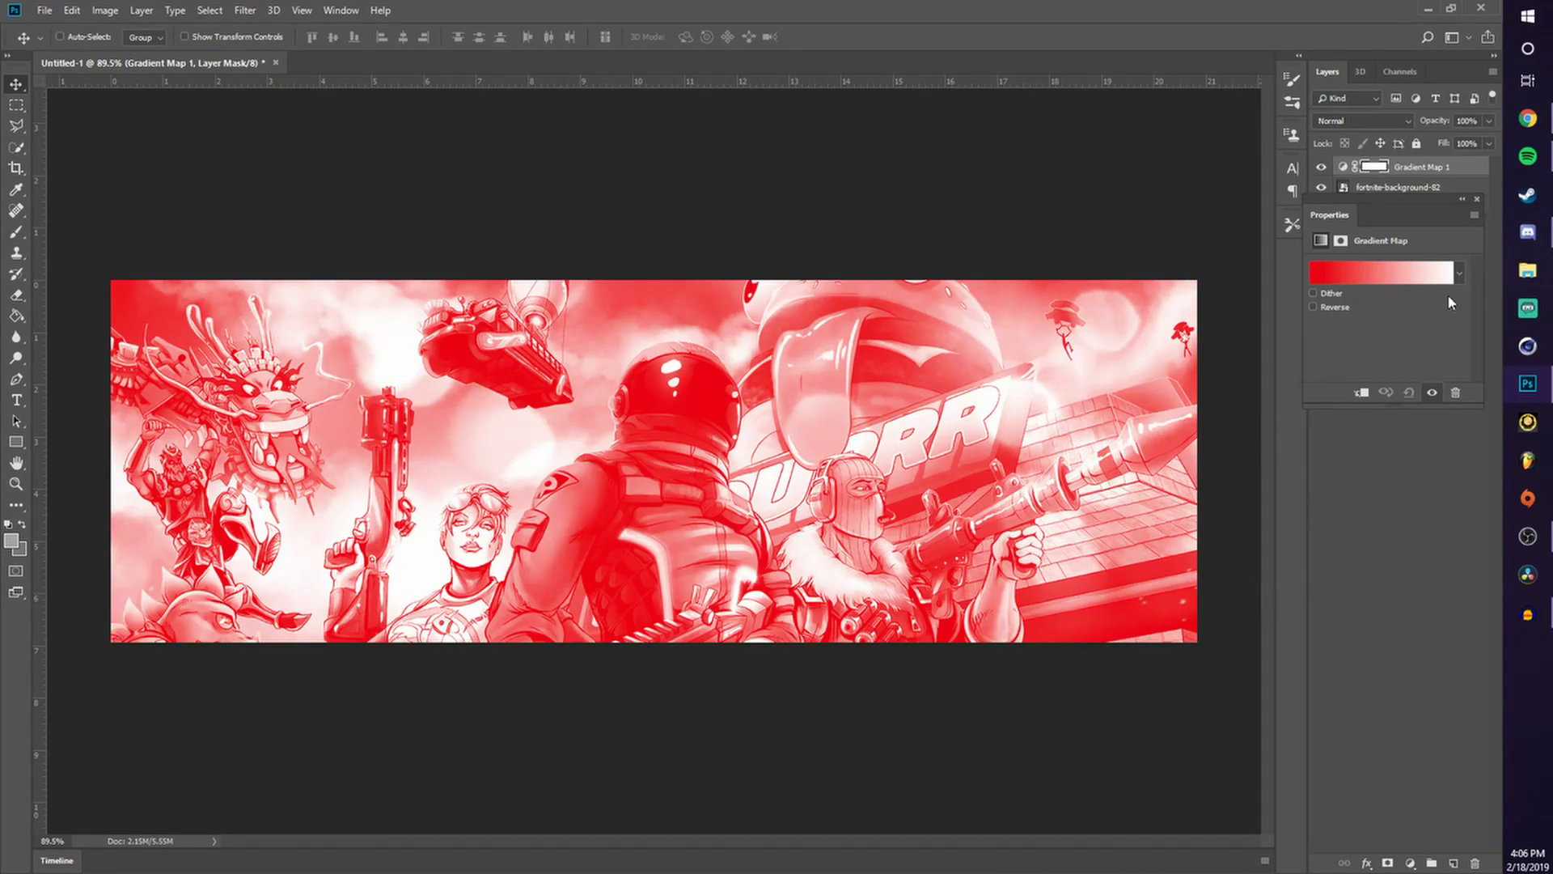
pyautogui.click(1422, 272)
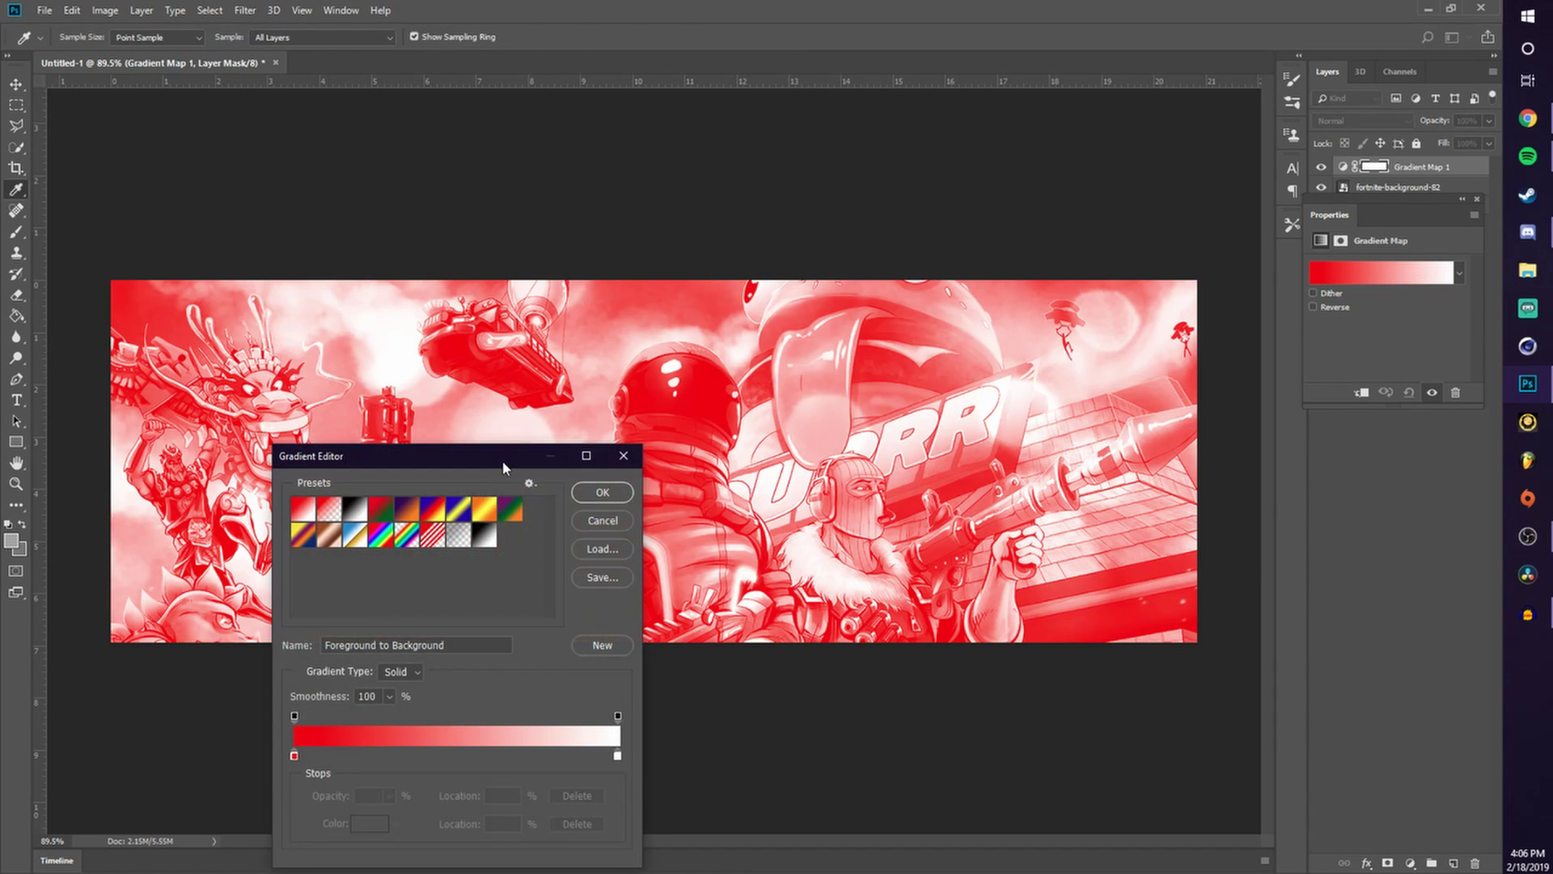
pyautogui.moveTo(503, 464); pyautogui.dragTo(1349, 331)
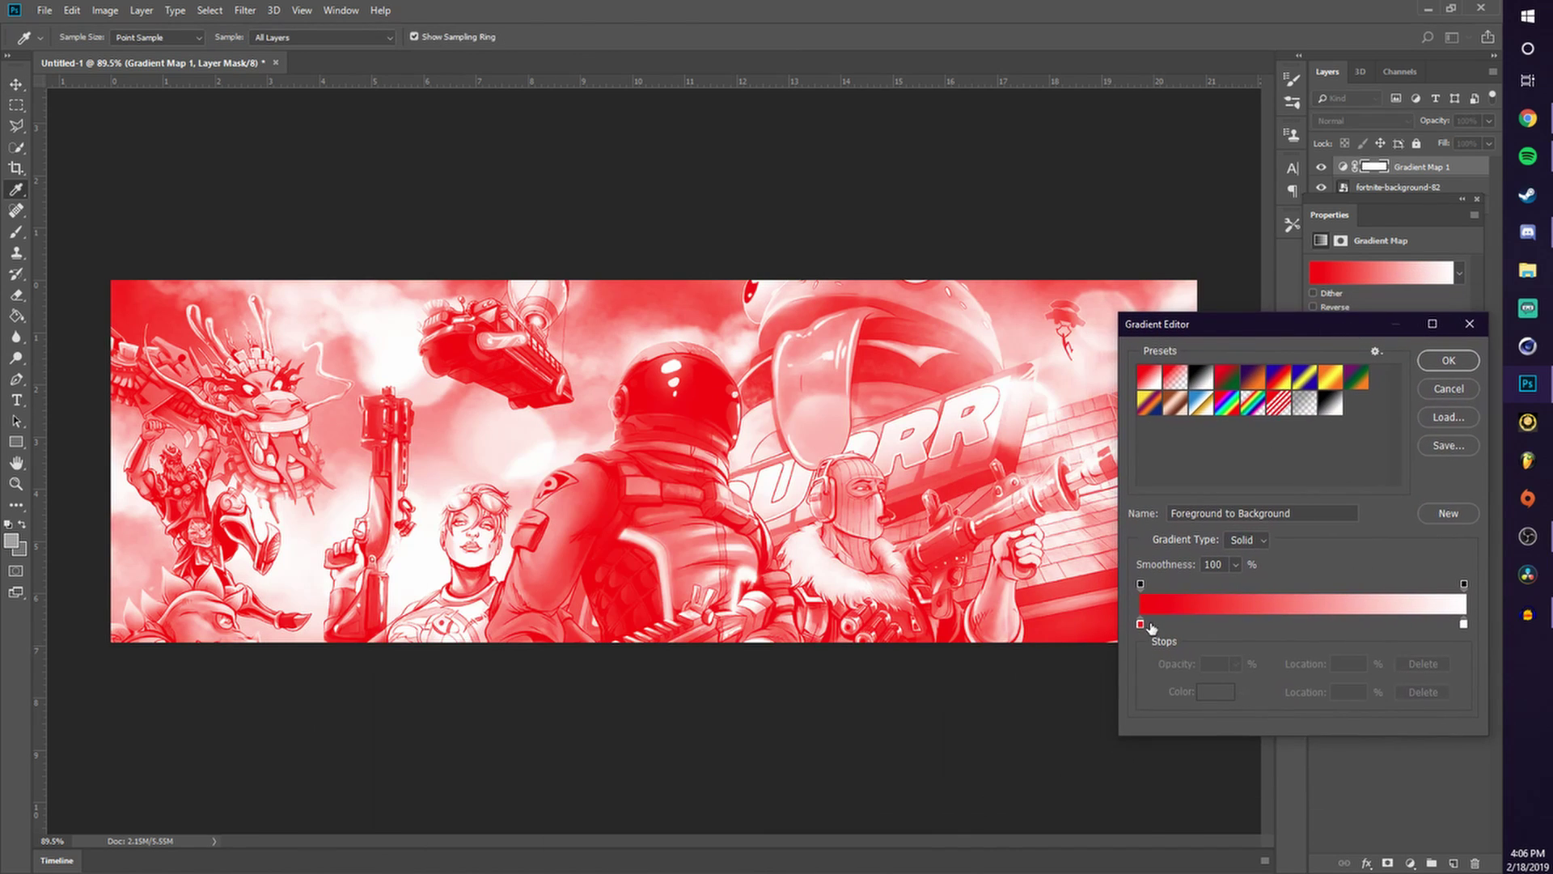
pyautogui.doubleClick(1141, 624)
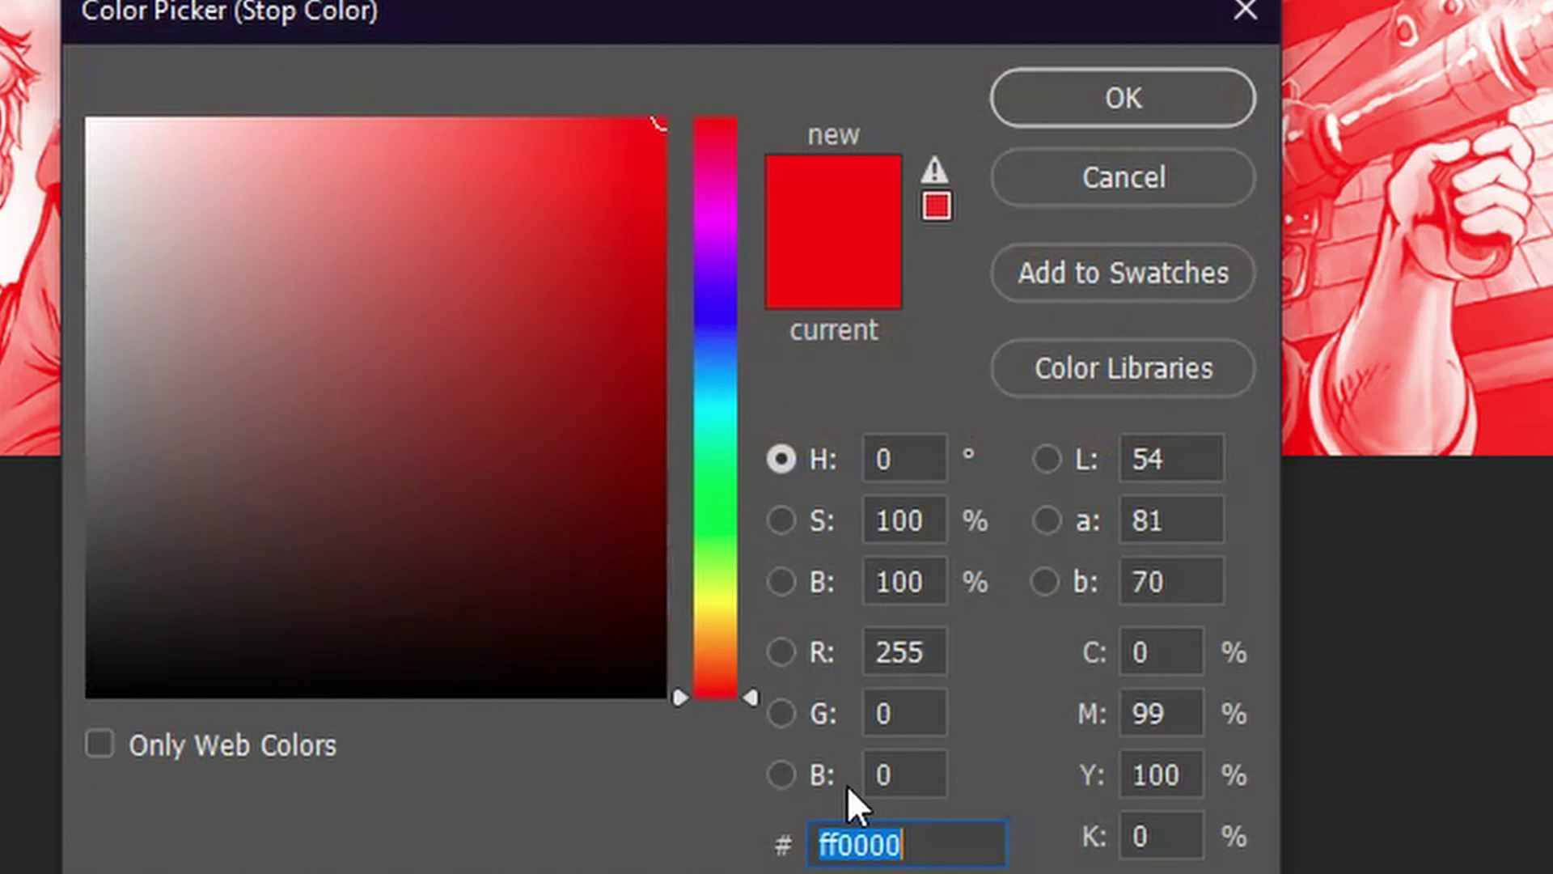
pyautogui.click(799, 768)
pyautogui.write('2022')
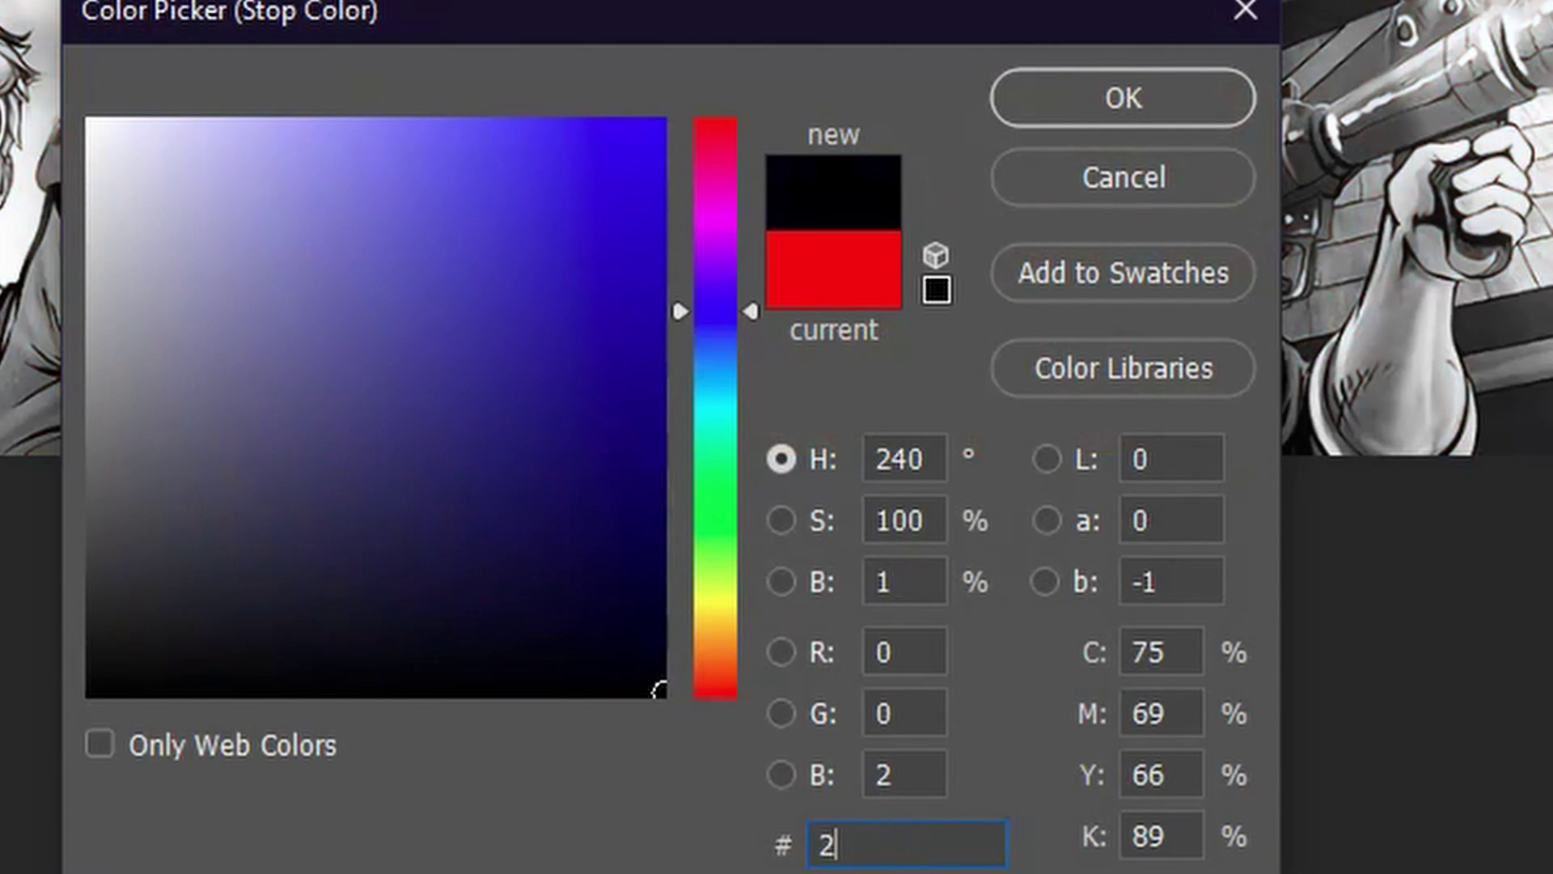
pyautogui.write('33')
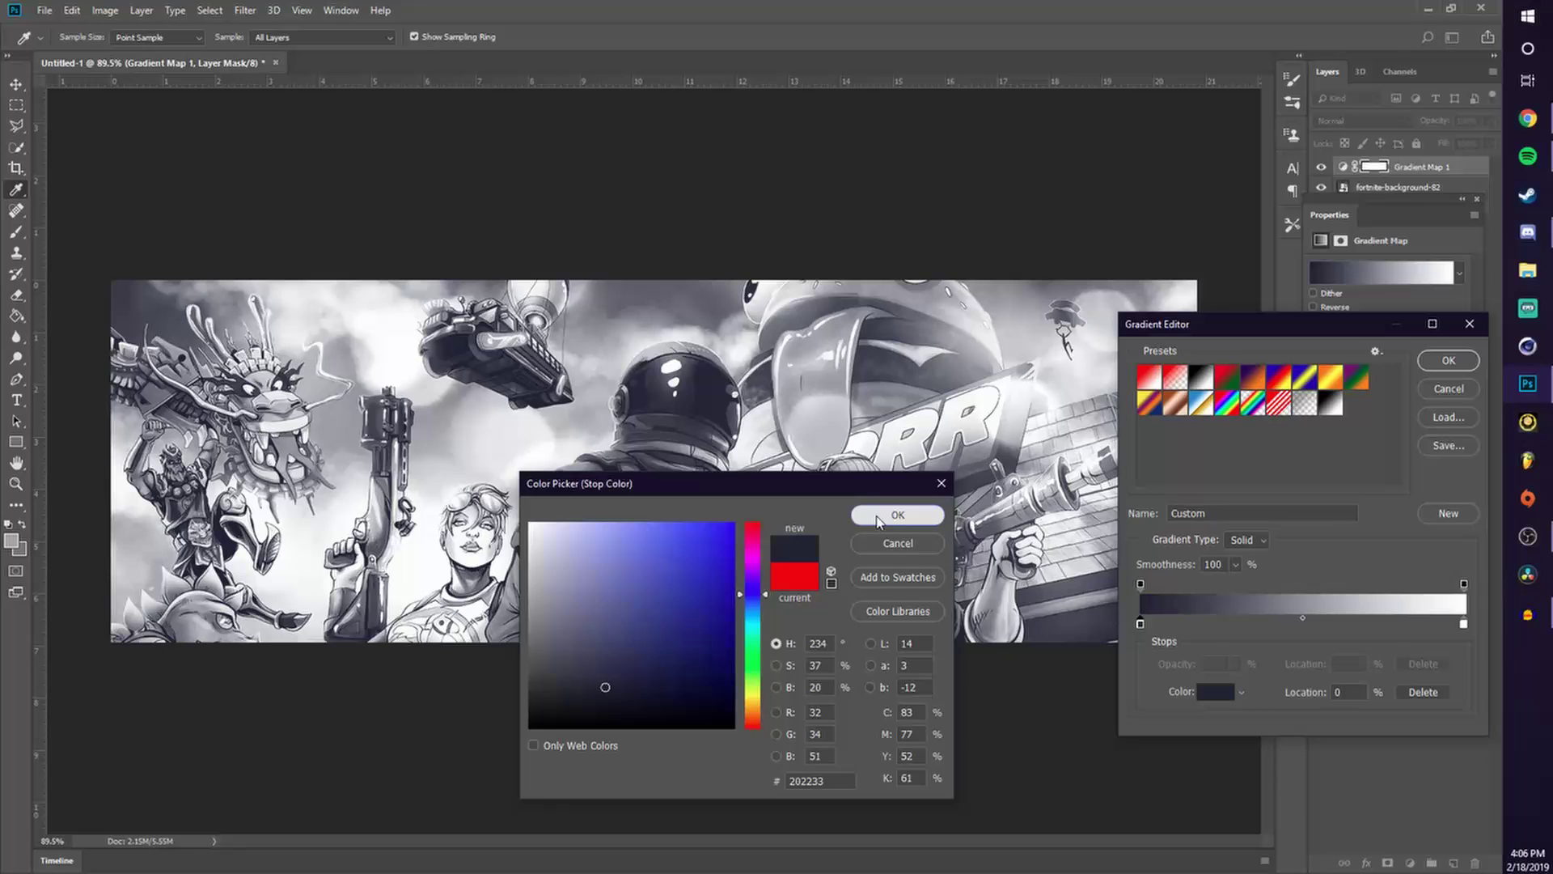
pyautogui.press('Return')
# Set the gradient's light end stop to bright purple and apply the gradient map.
pyautogui.doubleClick(1465, 625)
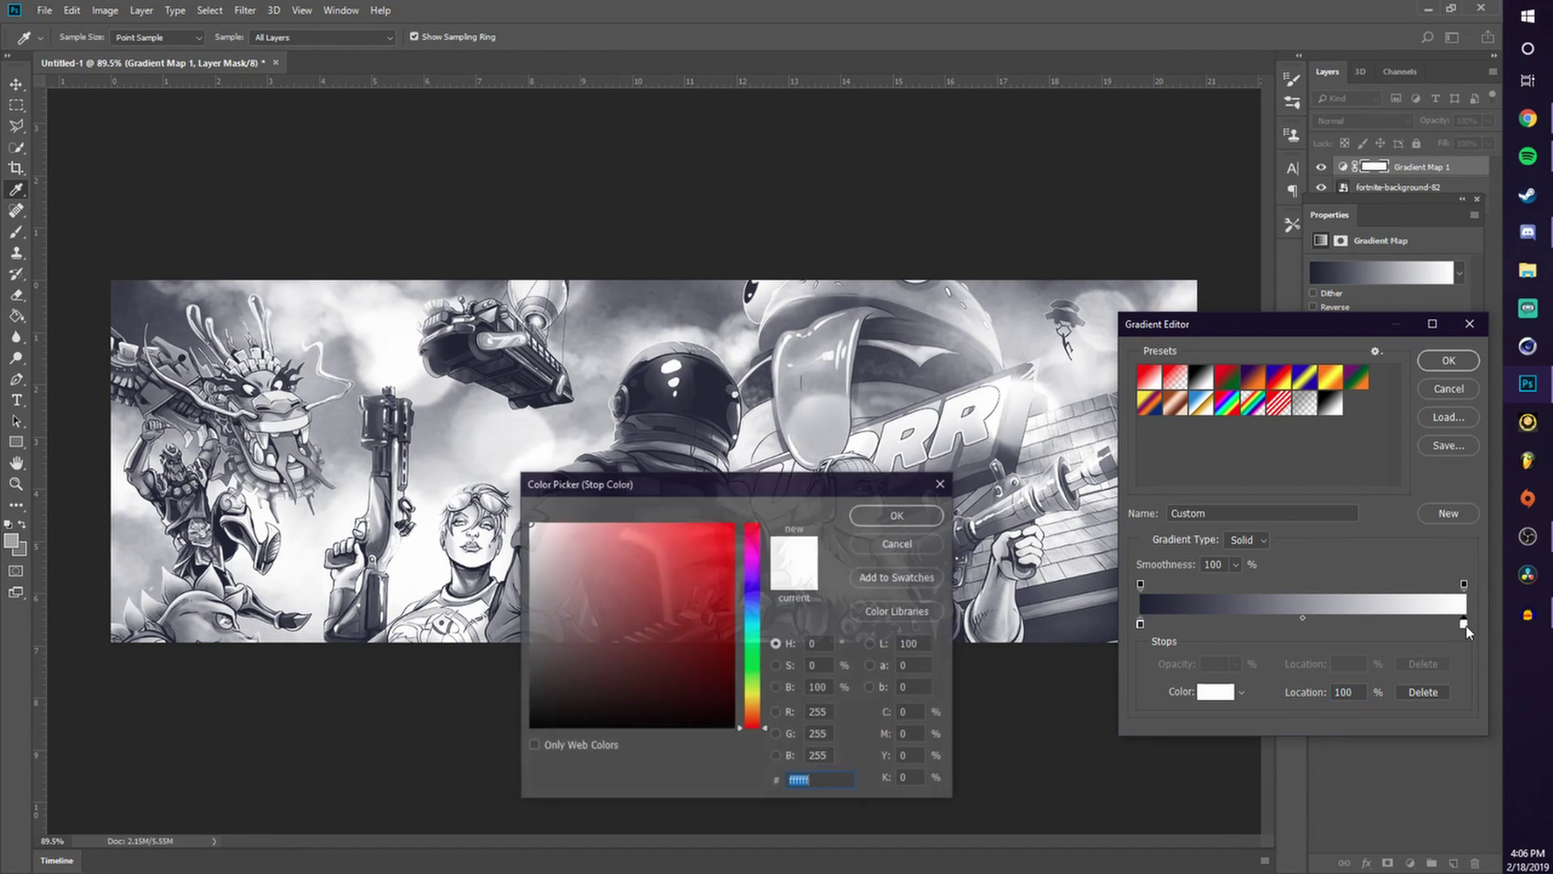
pyautogui.write('ff0000')
pyautogui.moveTo(746, 606)
pyautogui.mouseDown()
pyautogui.moveTo(765, 574)
pyautogui.moveTo(752, 545)
pyautogui.mouseUp()
pyautogui.moveTo(764, 567)
pyautogui.mouseDown()
pyautogui.moveTo(752, 518)
pyautogui.moveTo(776, 488)
pyautogui.mouseUp()
pyautogui.moveTo(758, 579); pyautogui.dragTo(758, 571)
pyautogui.click(865, 516)
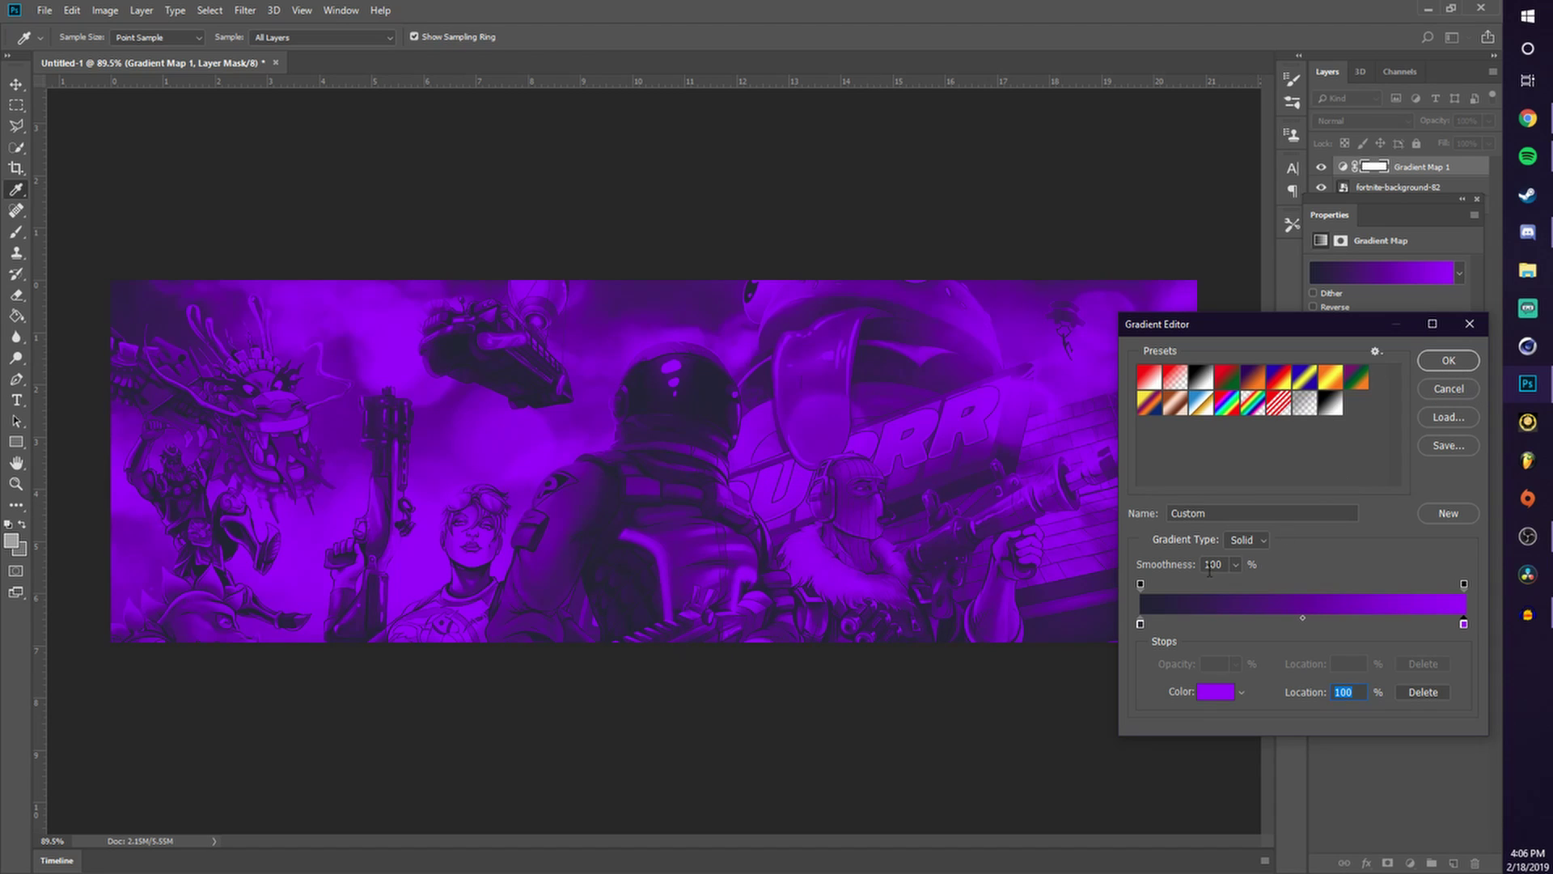
pyautogui.click(1447, 360)
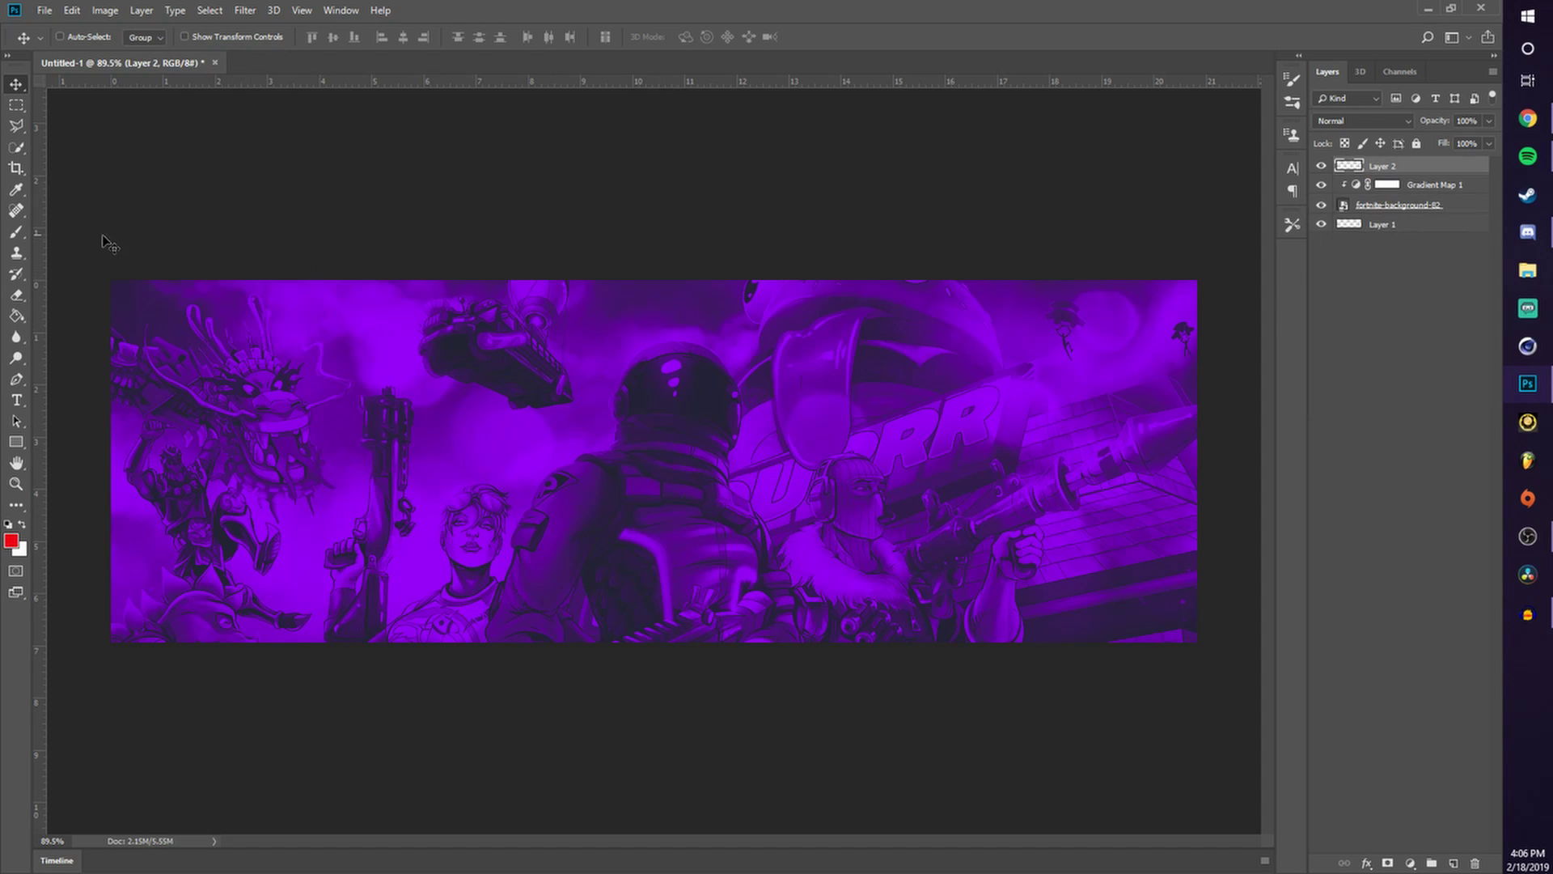
# Paint soft white brush strokes along the top edge, bottom corners and top-right corner.
pyautogui.press('b')
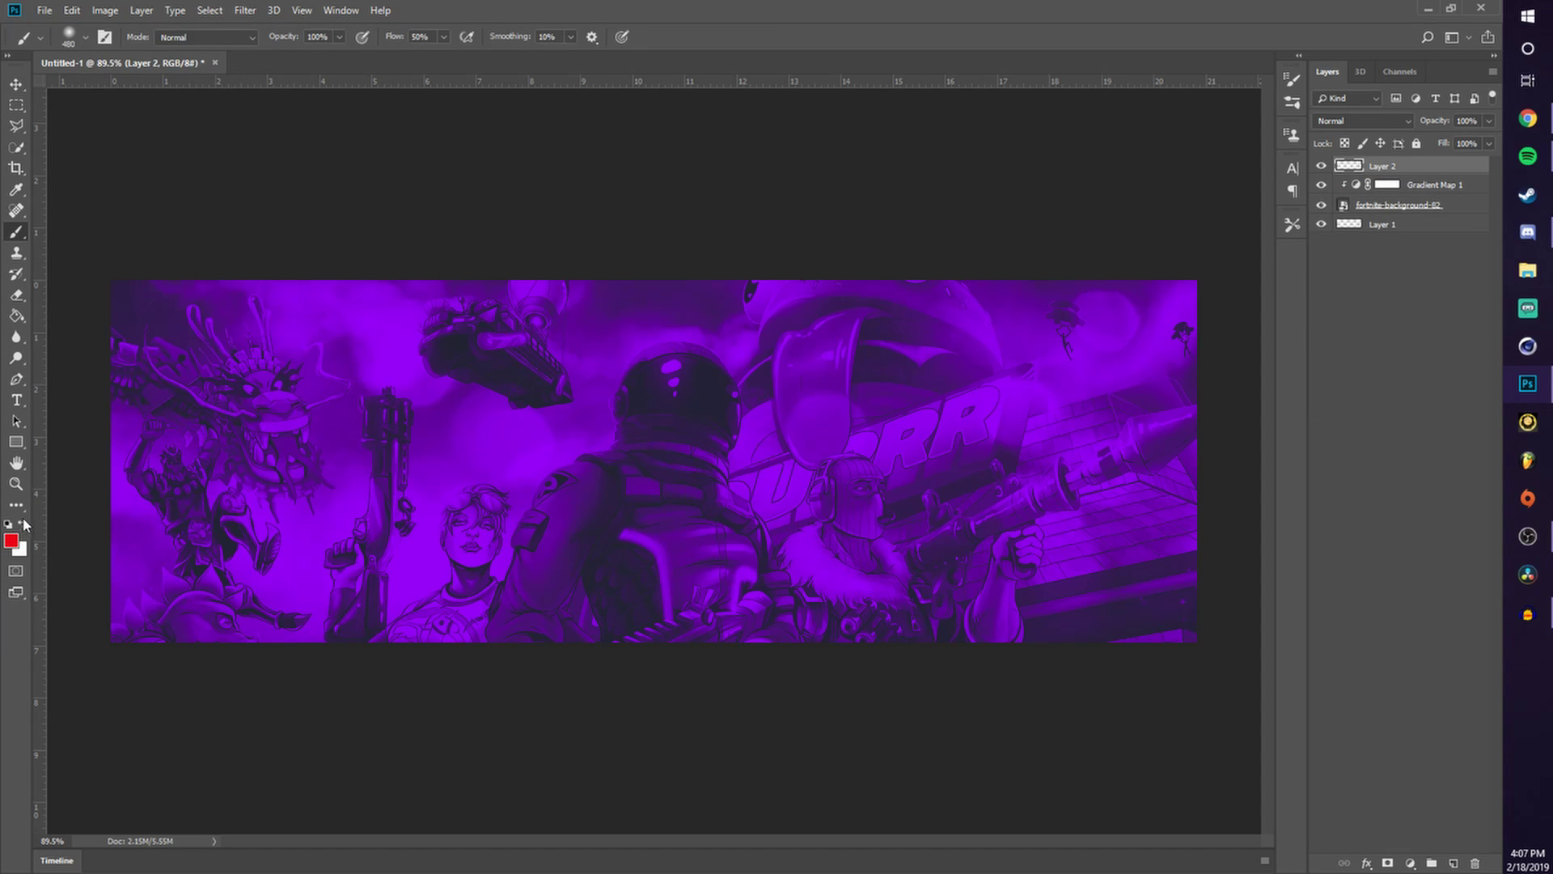
pyautogui.click(21, 523)
pyautogui.moveTo(484, 151)
pyautogui.mouseDown()
pyautogui.moveTo(607, 139)
pyautogui.moveTo(555, 156)
pyautogui.moveTo(687, 145)
pyautogui.moveTo(857, 172)
pyautogui.moveTo(707, 197)
pyautogui.moveTo(583, 191)
pyautogui.moveTo(853, 156)
pyautogui.moveTo(430, 144)
pyautogui.moveTo(173, 197)
pyautogui.moveTo(139, 312)
pyautogui.mouseUp()
pyautogui.moveTo(788, 757)
pyautogui.mouseDown()
pyautogui.moveTo(309, 614)
pyautogui.moveTo(717, 745)
pyautogui.moveTo(1144, 738)
pyautogui.moveTo(1205, 614)
pyautogui.mouseUp()
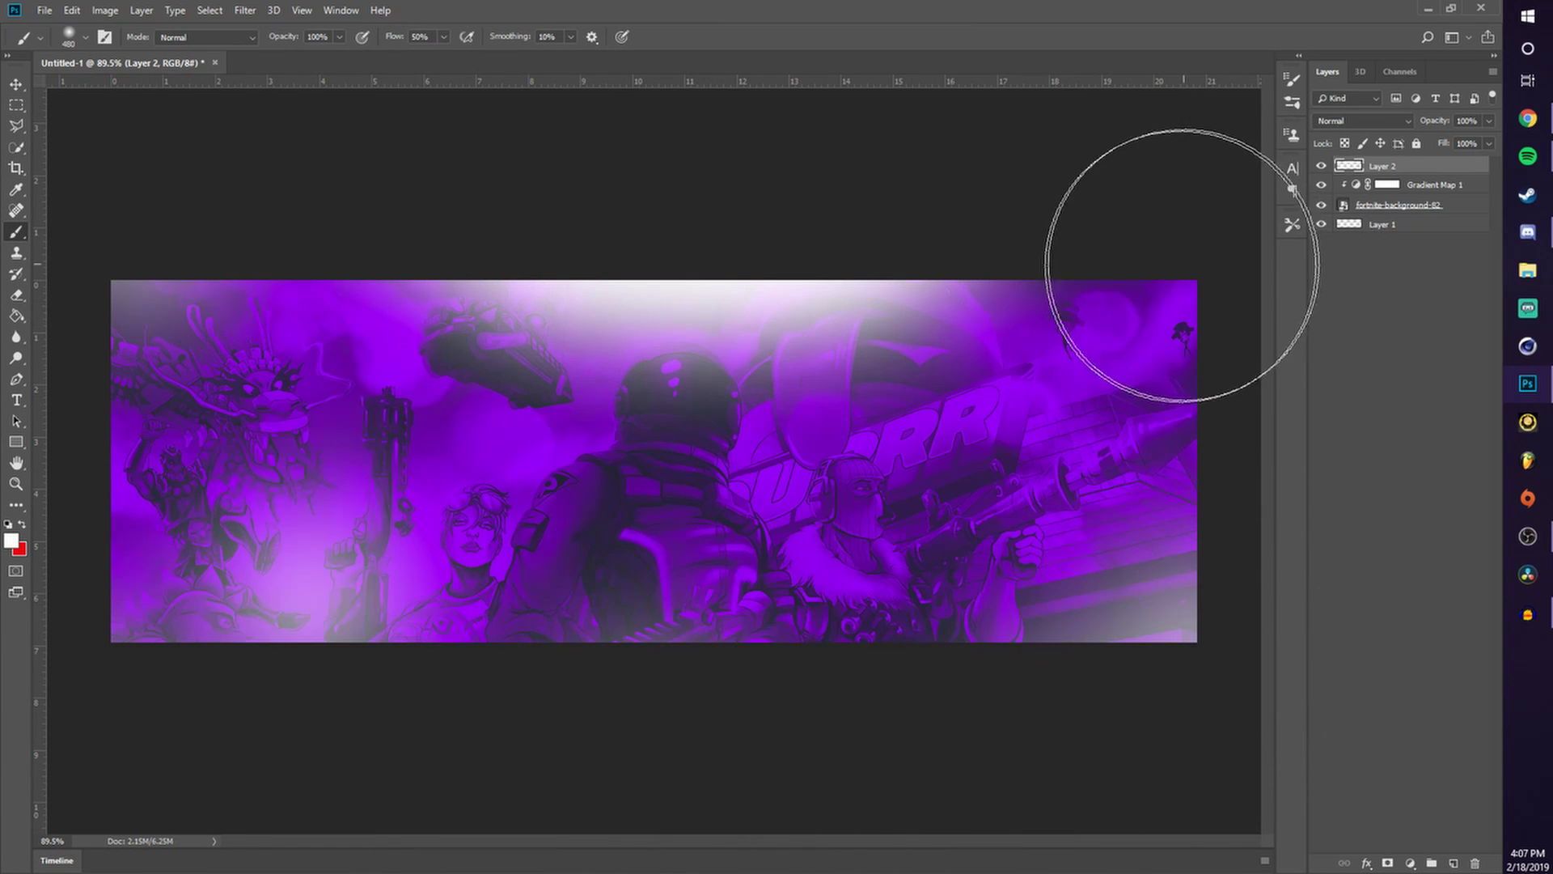
pyautogui.moveTo(1179, 243); pyautogui.dragTo(1165, 258)
# Lower the glow layer's opacity to 27% and pick black as the painting colour.
pyautogui.click(1488, 121)
pyautogui.moveTo(1492, 142); pyautogui.dragTo(1436, 145)
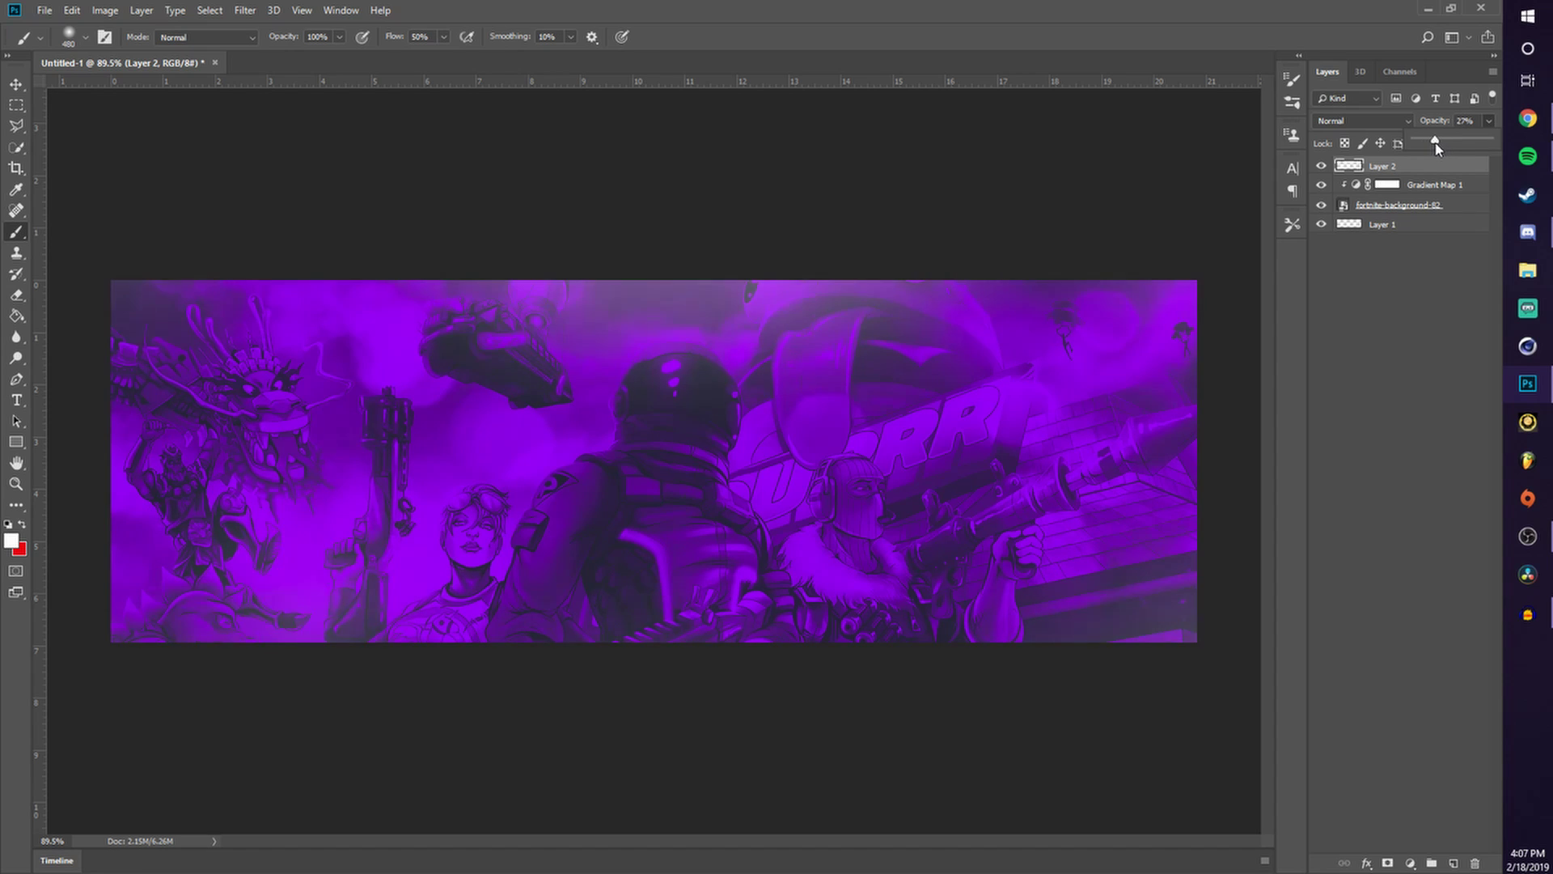
pyautogui.click(1490, 126)
pyautogui.click(12, 540)
pyautogui.moveTo(559, 694); pyautogui.dragTo(459, 810)
# Paint black shading on new Layer 3 across the lower-left, bottom edge and lower-right.
pyautogui.click(898, 515)
pyautogui.press('b')
pyautogui.click(1453, 862)
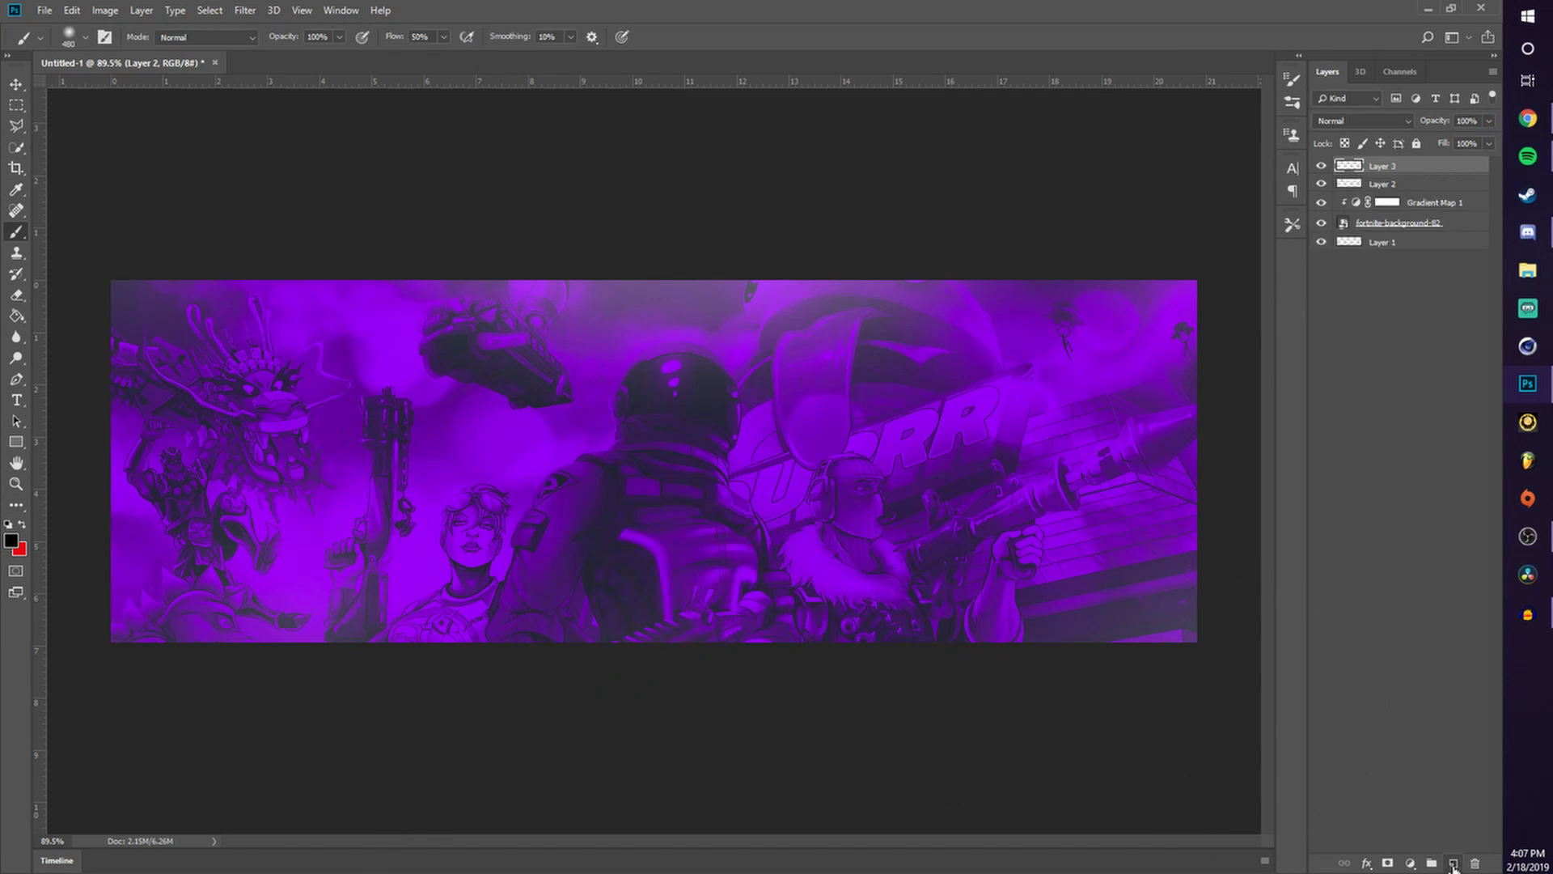
pyautogui.moveTo(180, 665)
pyautogui.mouseDown()
pyautogui.moveTo(139, 520)
pyautogui.moveTo(142, 624)
pyautogui.moveTo(412, 682)
pyautogui.moveTo(808, 682)
pyautogui.moveTo(1345, 565)
pyautogui.mouseUp()
pyautogui.moveTo(1155, 630)
pyautogui.mouseDown()
pyautogui.moveTo(503, 711)
pyautogui.moveTo(86, 562)
pyautogui.moveTo(375, 736)
pyautogui.mouseUp()
pyautogui.moveTo(1250, 652)
pyautogui.mouseDown()
pyautogui.moveTo(1085, 634)
pyautogui.moveTo(294, 756)
pyautogui.moveTo(998, 693)
pyautogui.moveTo(1358, 554)
pyautogui.mouseUp()
# Fade the black shading layer to 41% opacity.
pyautogui.click(1487, 121)
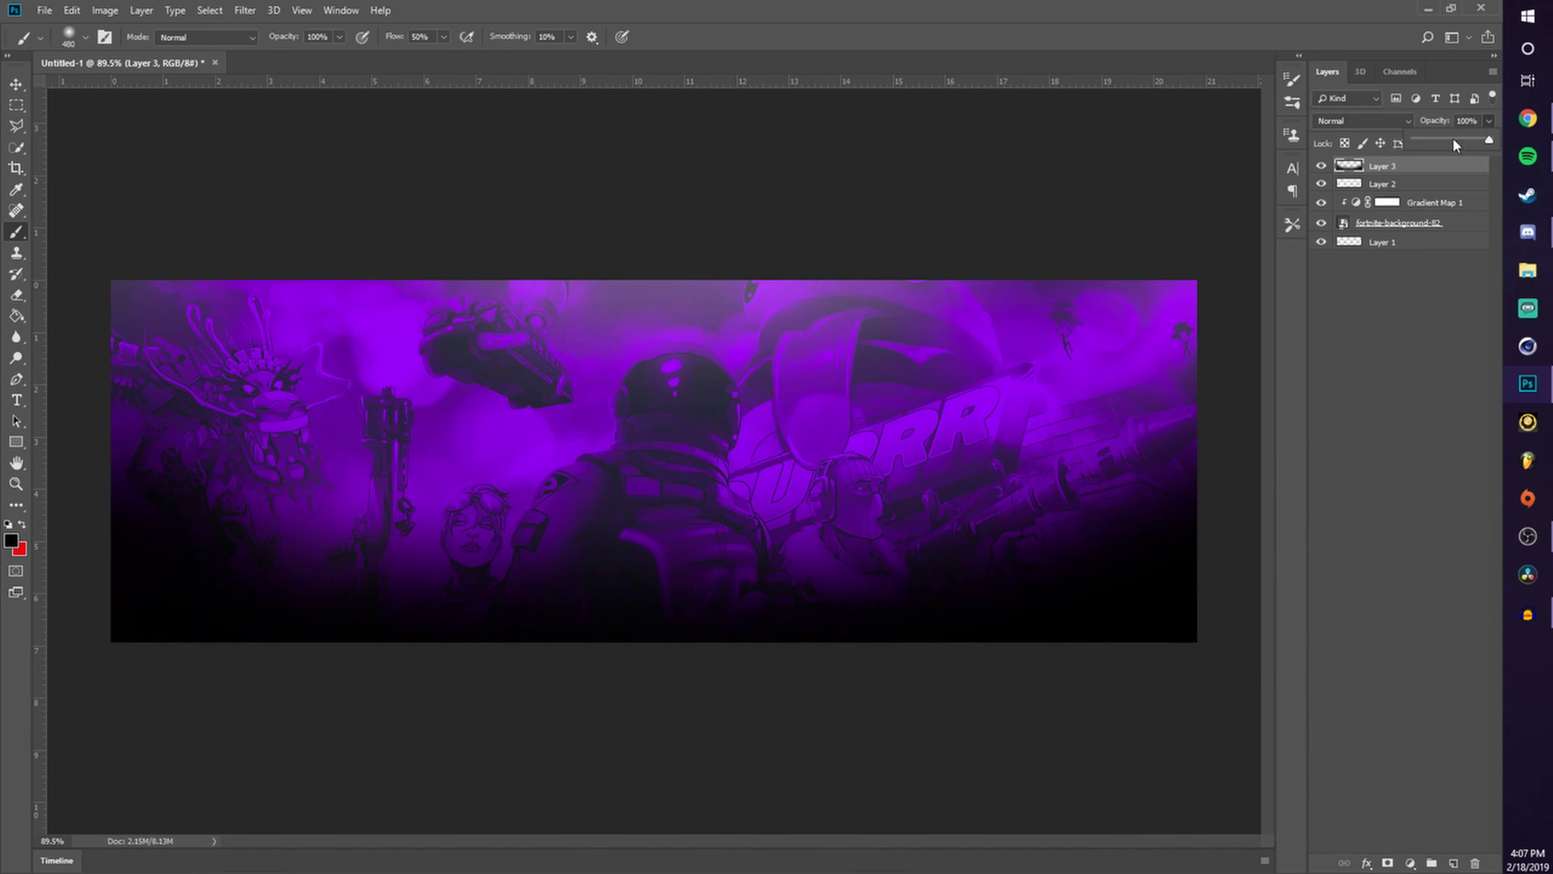
pyautogui.moveTo(1448, 145)
pyautogui.mouseDown()
pyautogui.moveTo(1434, 140)
pyautogui.moveTo(1448, 142)
pyautogui.mouseUp()
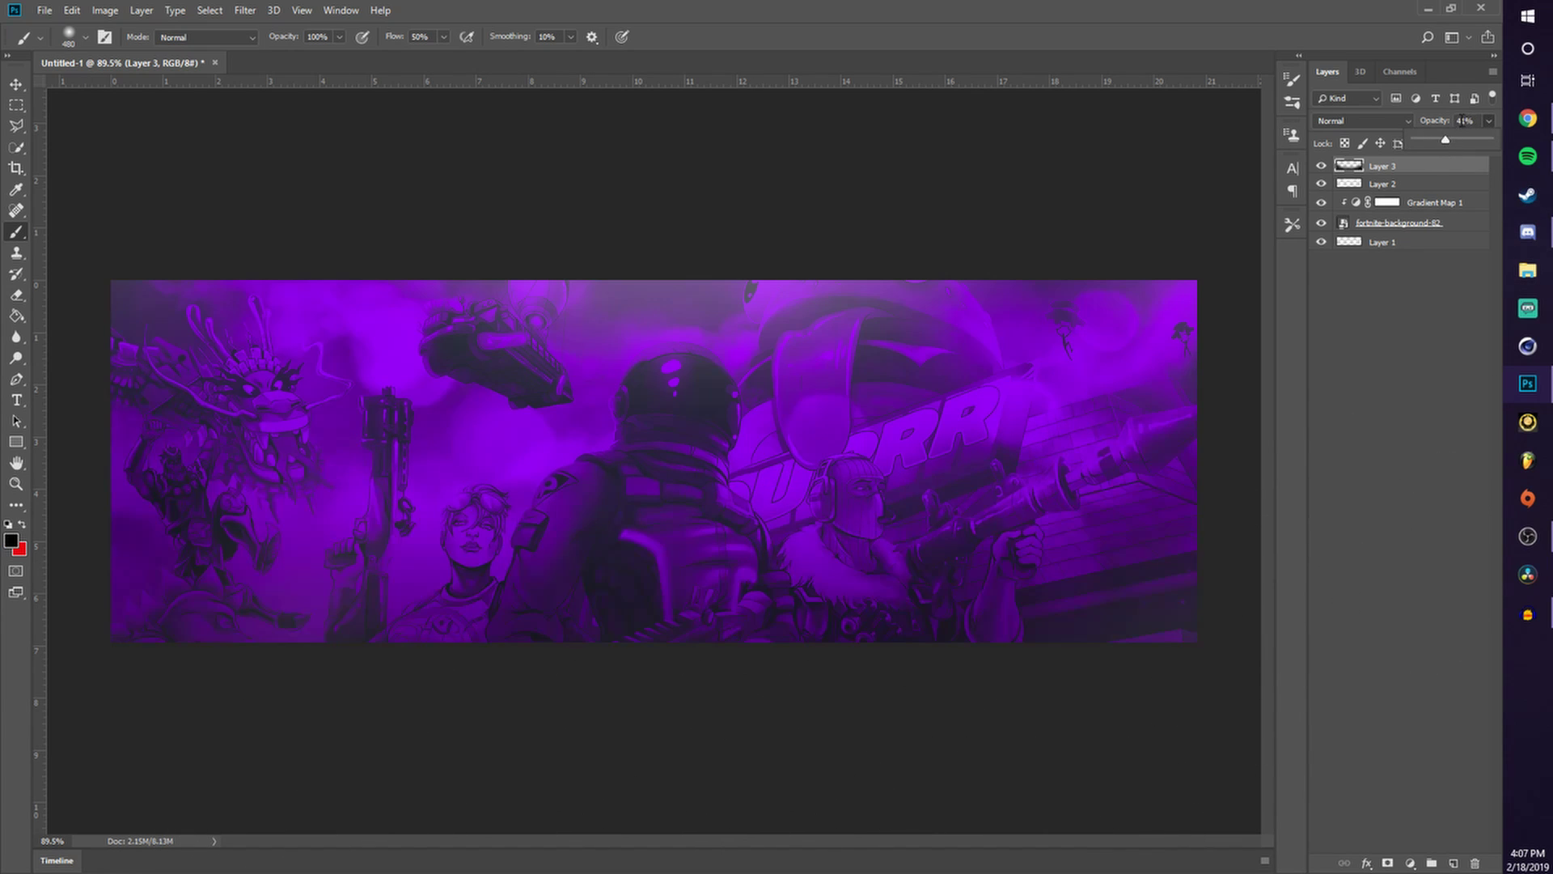
pyautogui.click(1492, 122)
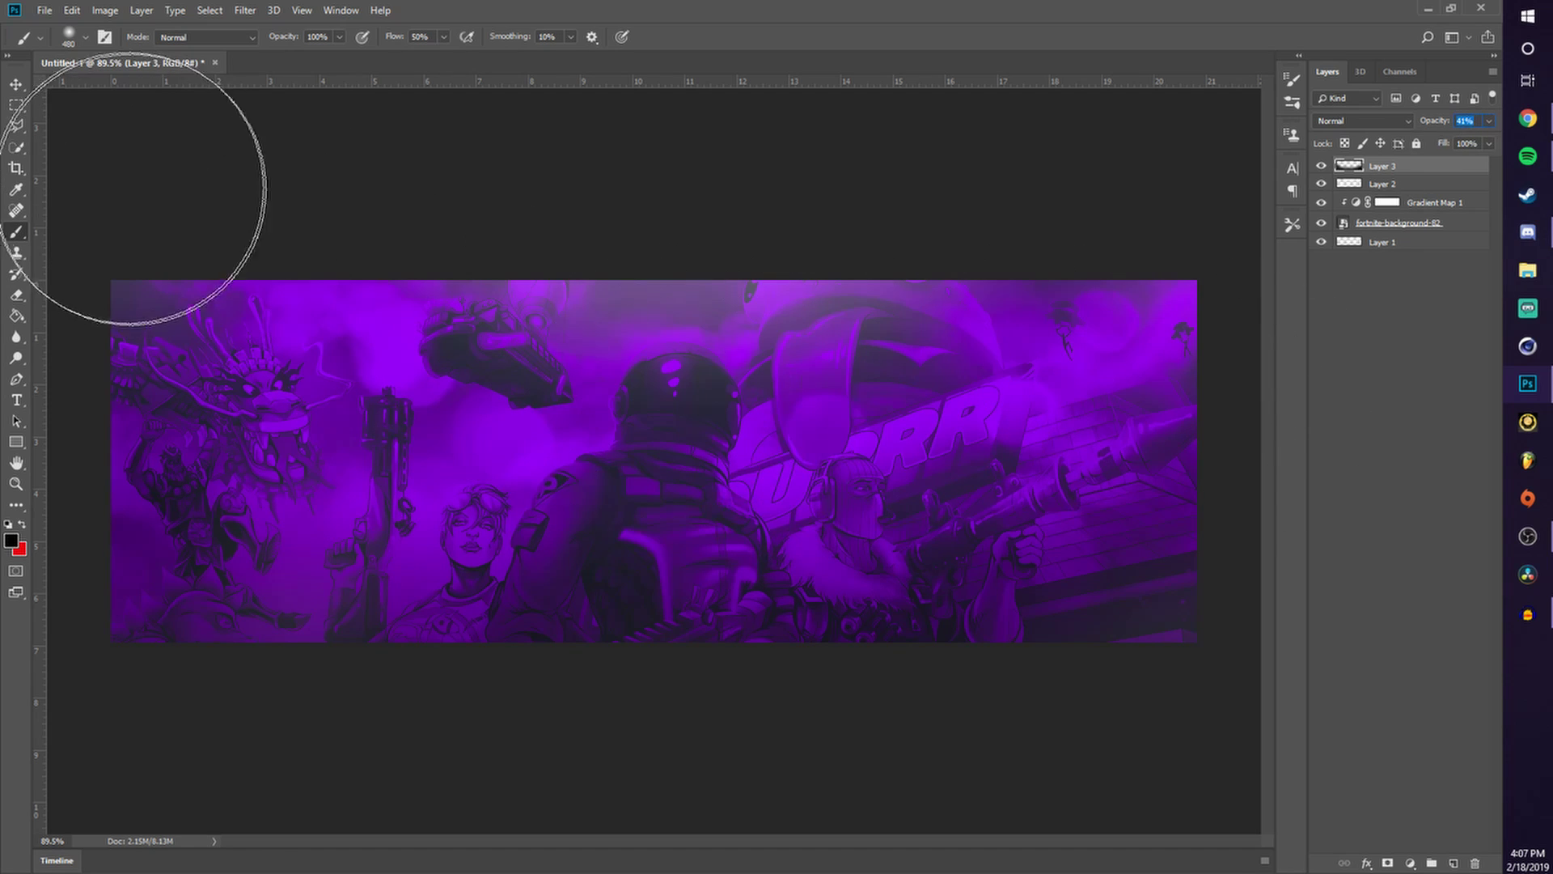
pyautogui.click(15, 84)
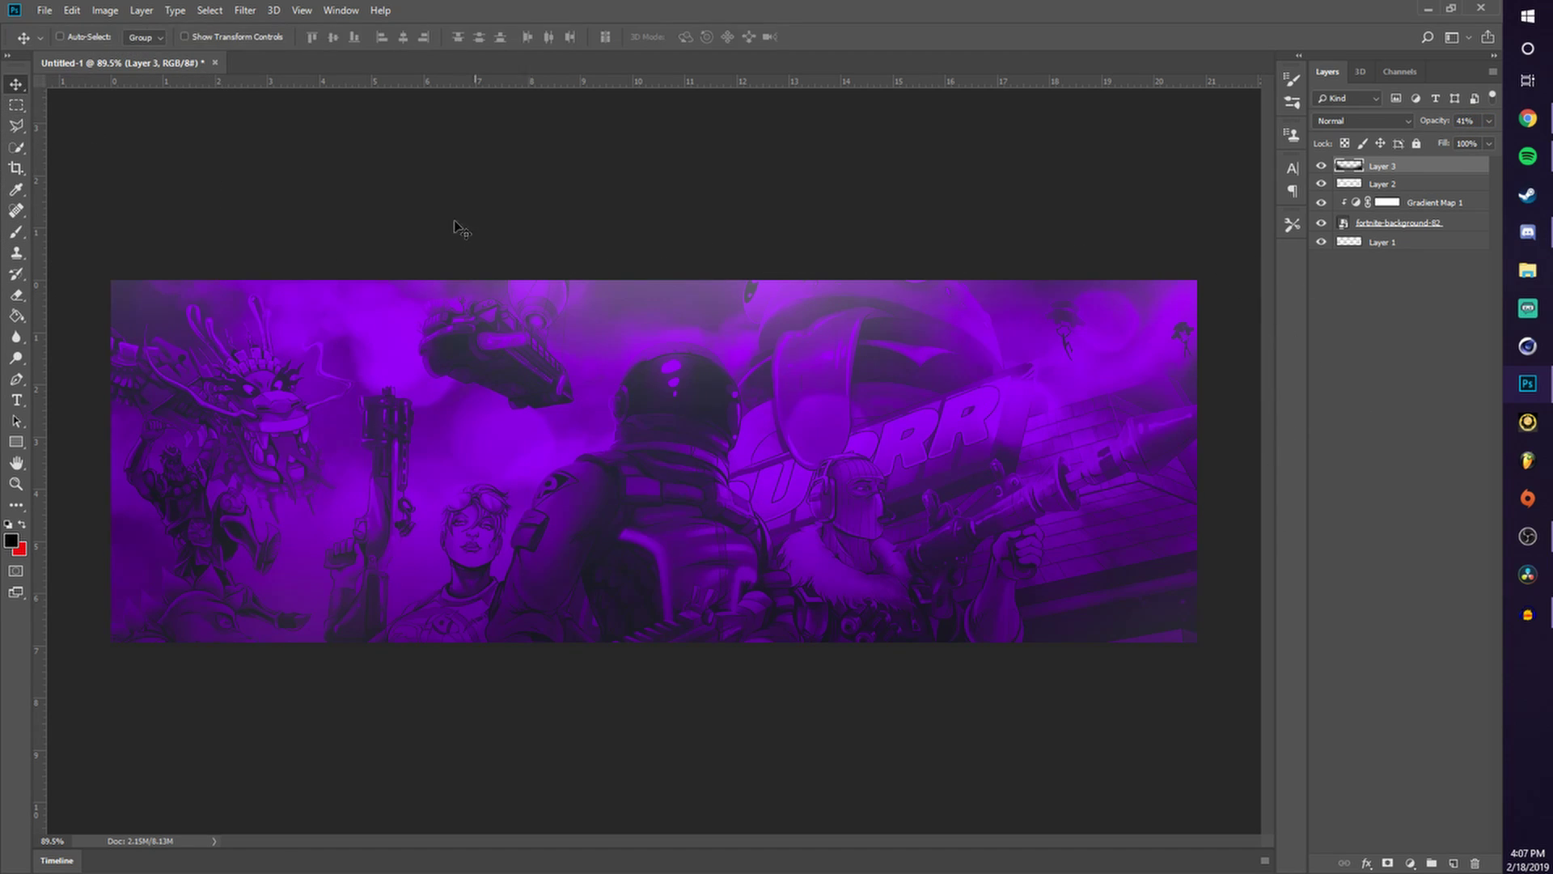
# Type the hskiie text in the Have Heart One font on a new layer.
pyautogui.click(17, 400)
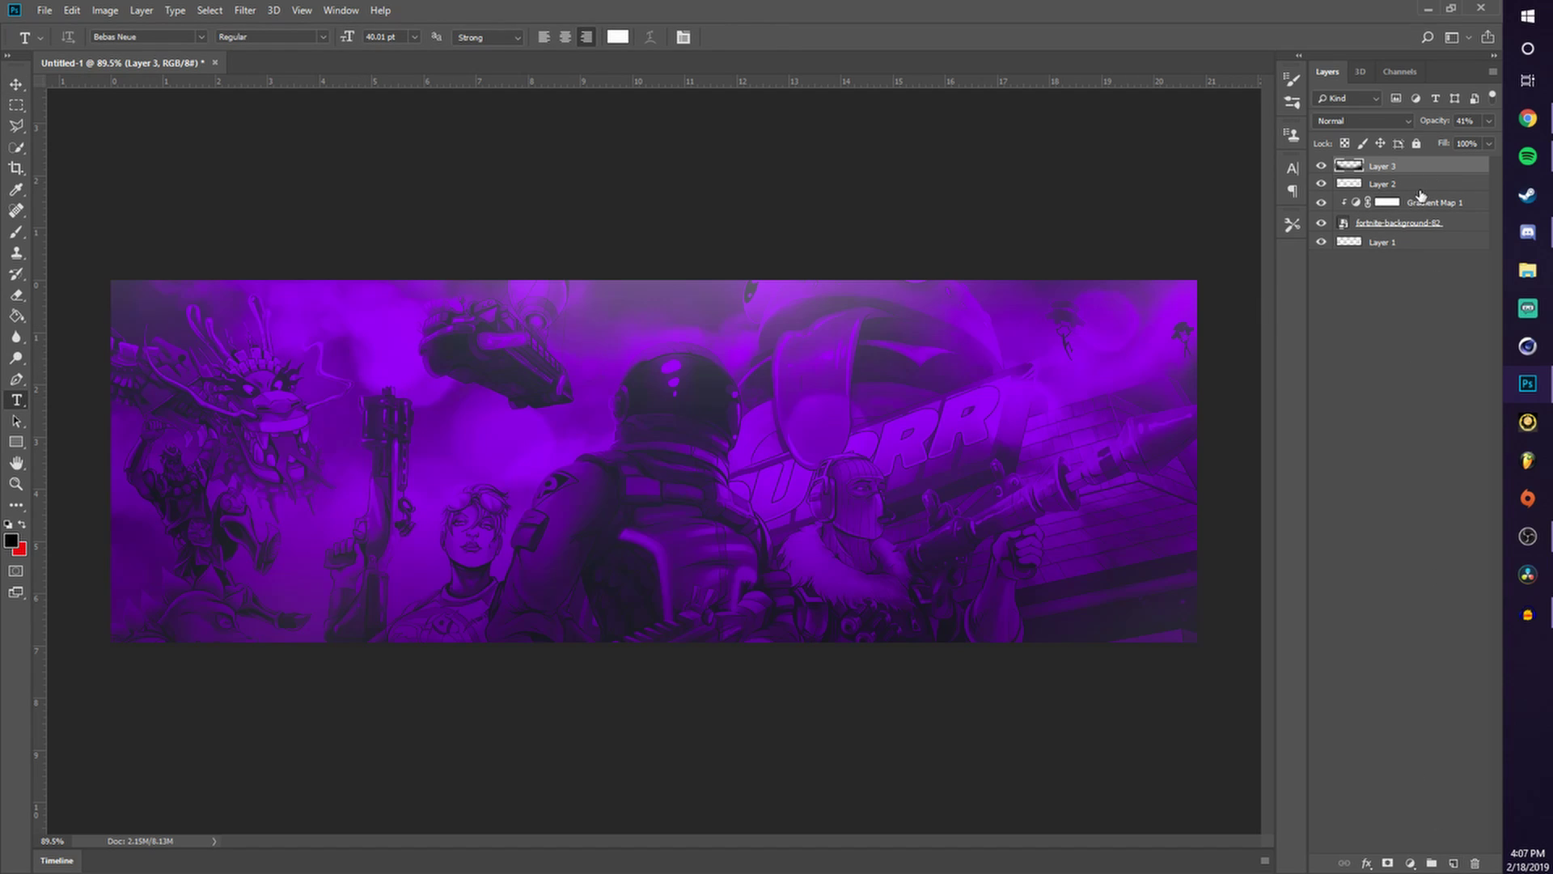
pyautogui.click(1416, 183)
pyautogui.click(1454, 863)
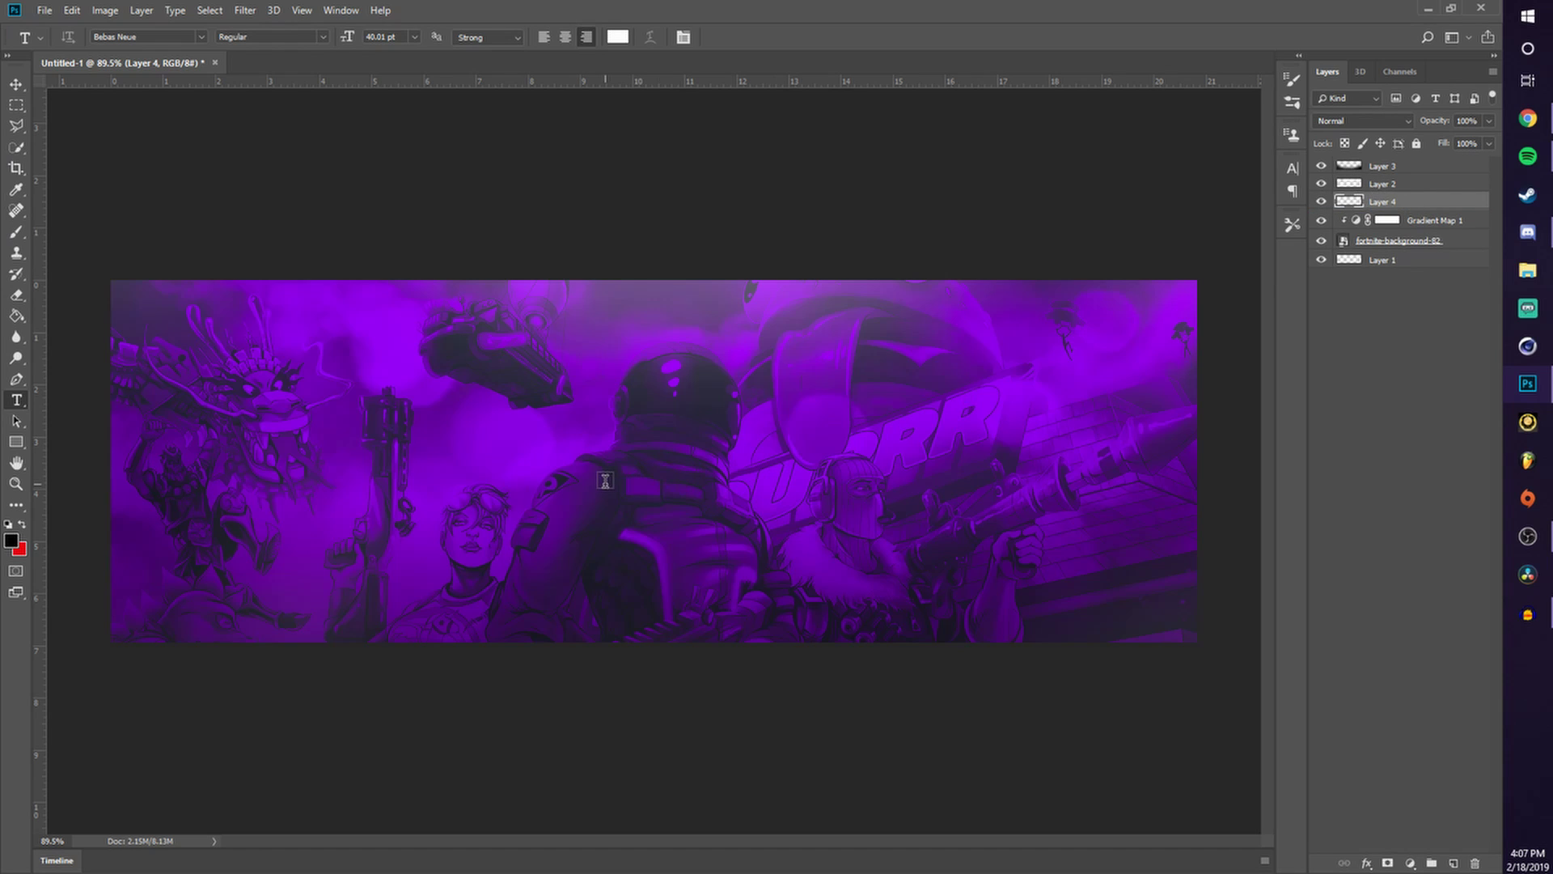
pyautogui.click(631, 469)
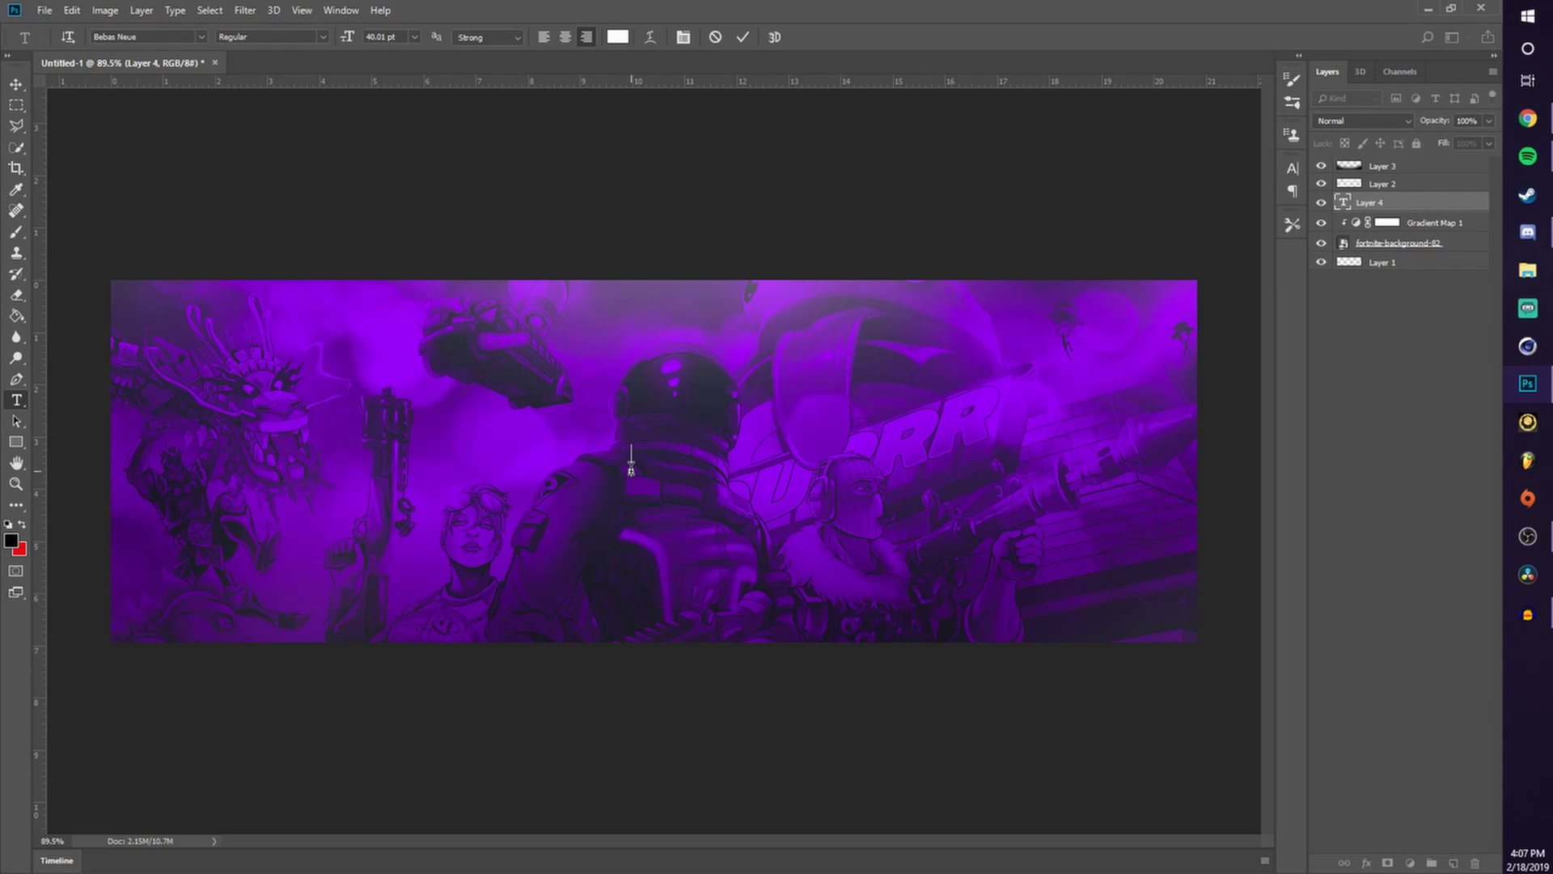
pyautogui.click(200, 38)
pyautogui.click(199, 36)
pyautogui.click(200, 36)
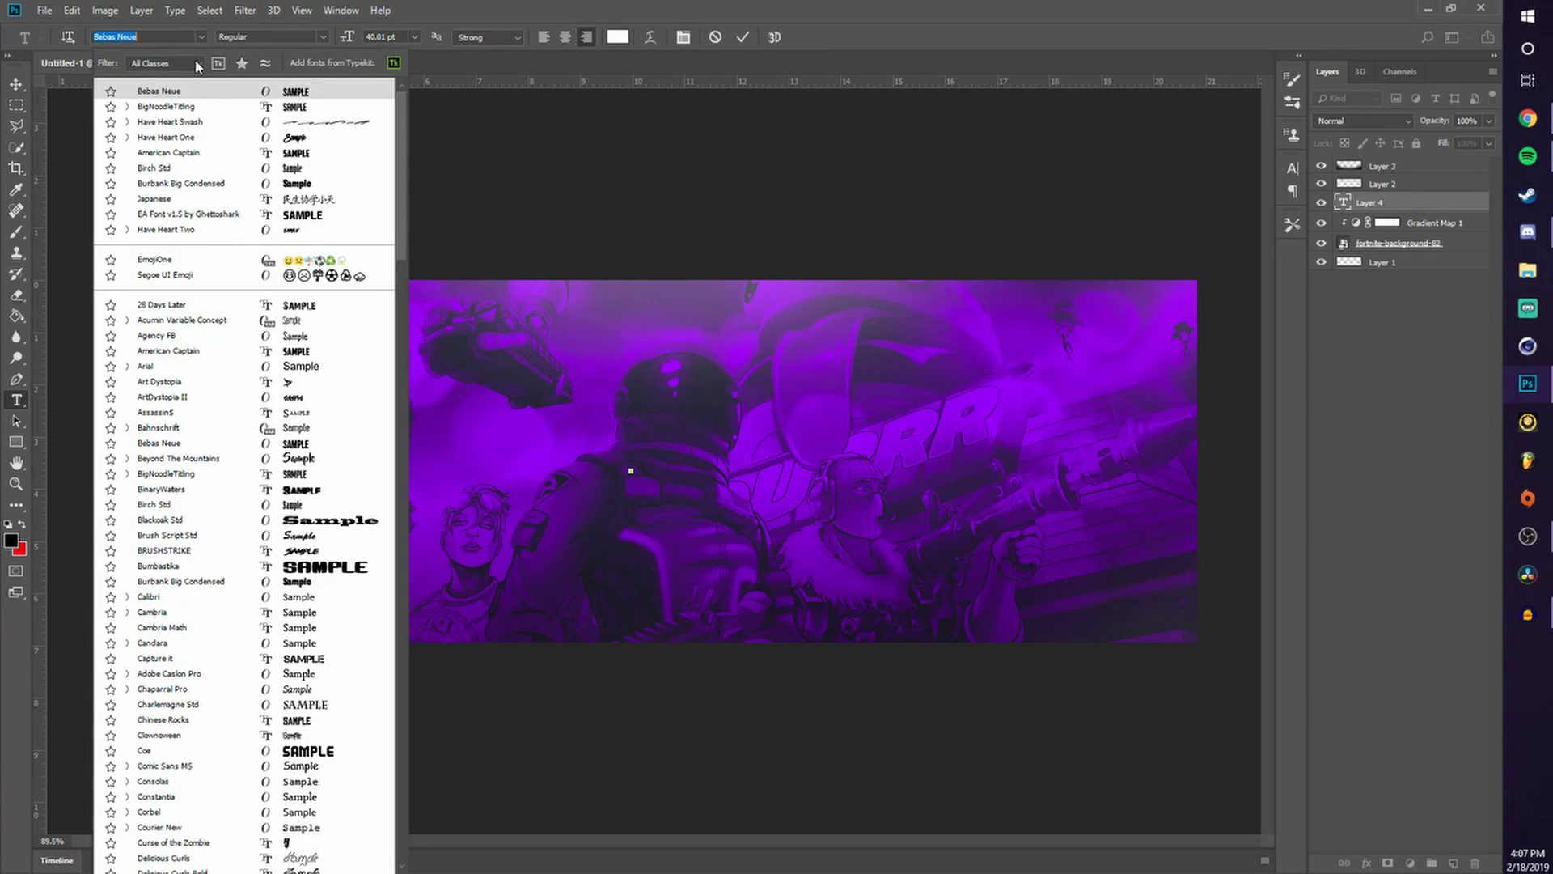
pyautogui.click(186, 137)
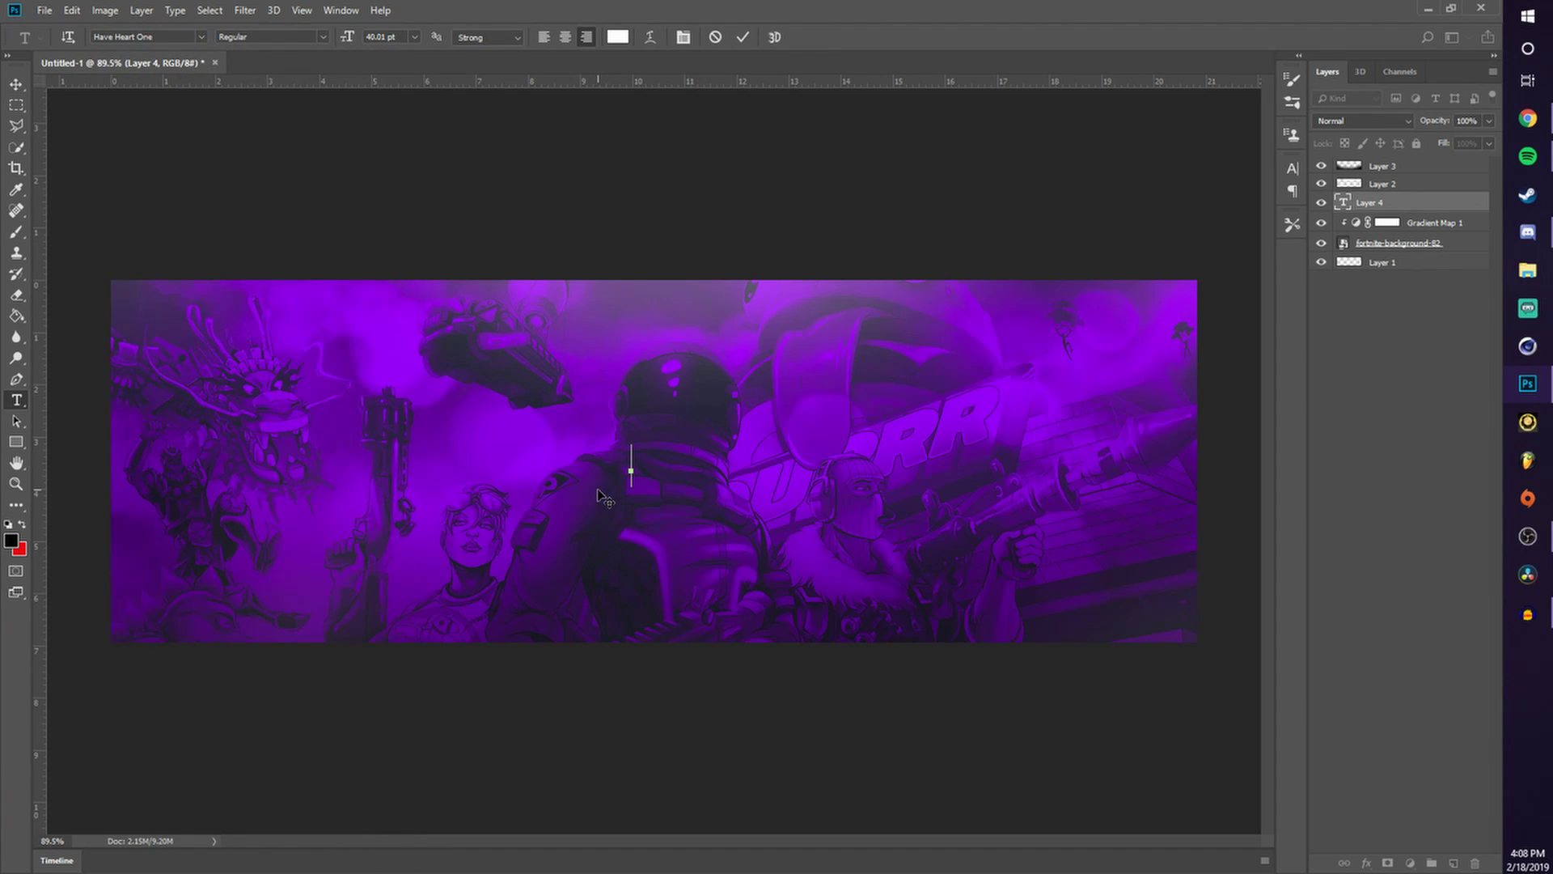
pyautogui.write('skiie')
pyautogui.click(15, 83)
# Centre the hskiie text, enlarge it and tilt it upward about -15°.
pyautogui.moveTo(675, 486); pyautogui.dragTo(721, 442)
pyautogui.hotkey('ctrl', 't')
pyautogui.rightClick(817, 411)
pyautogui.click(778, 397)
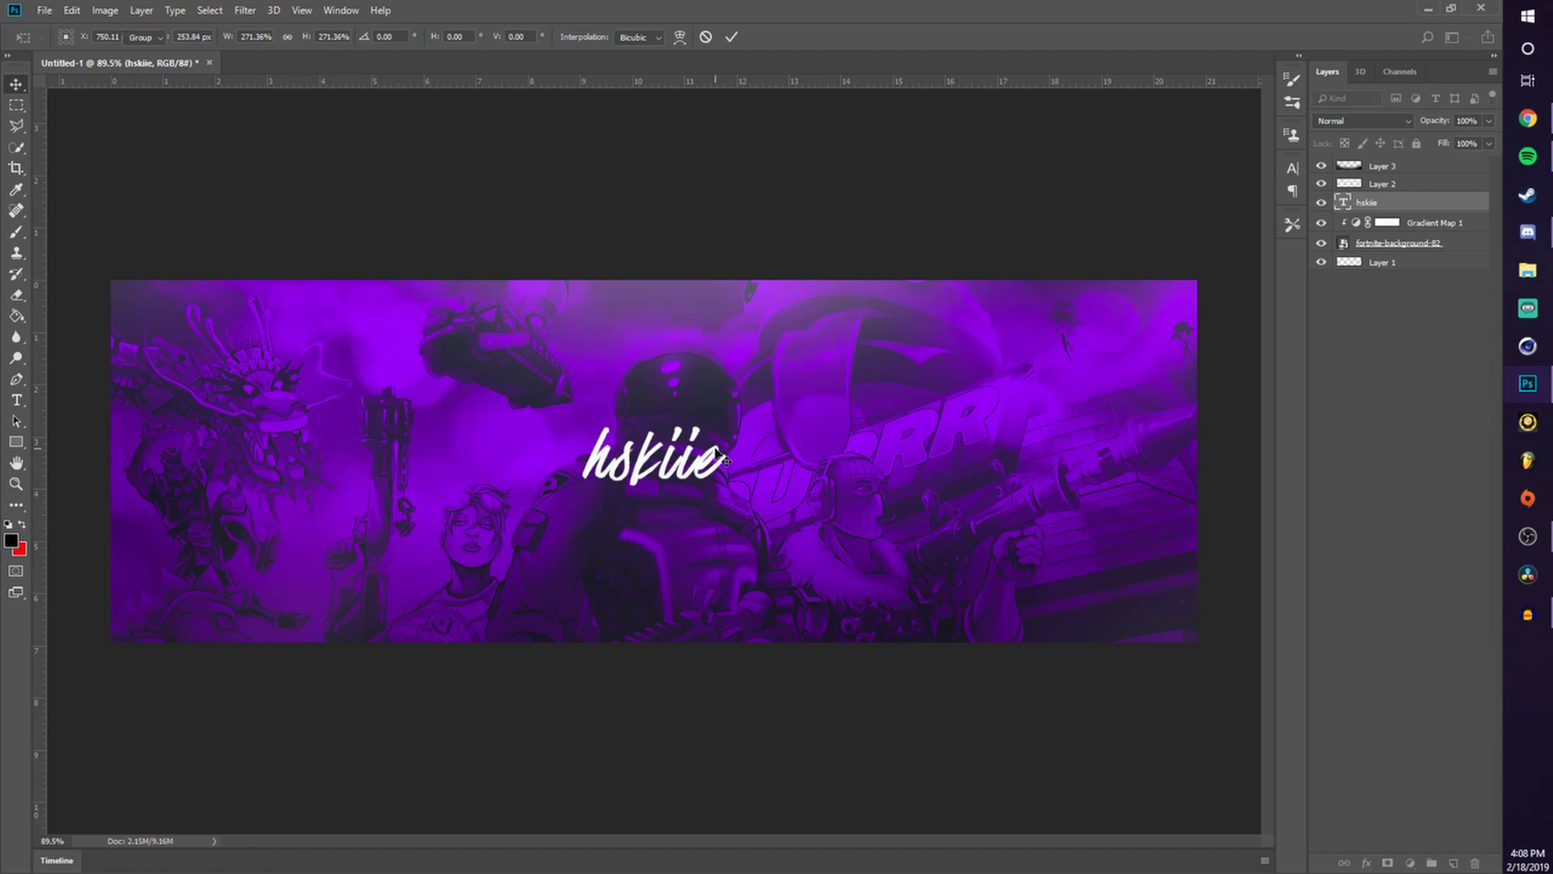
pyautogui.press('Return')
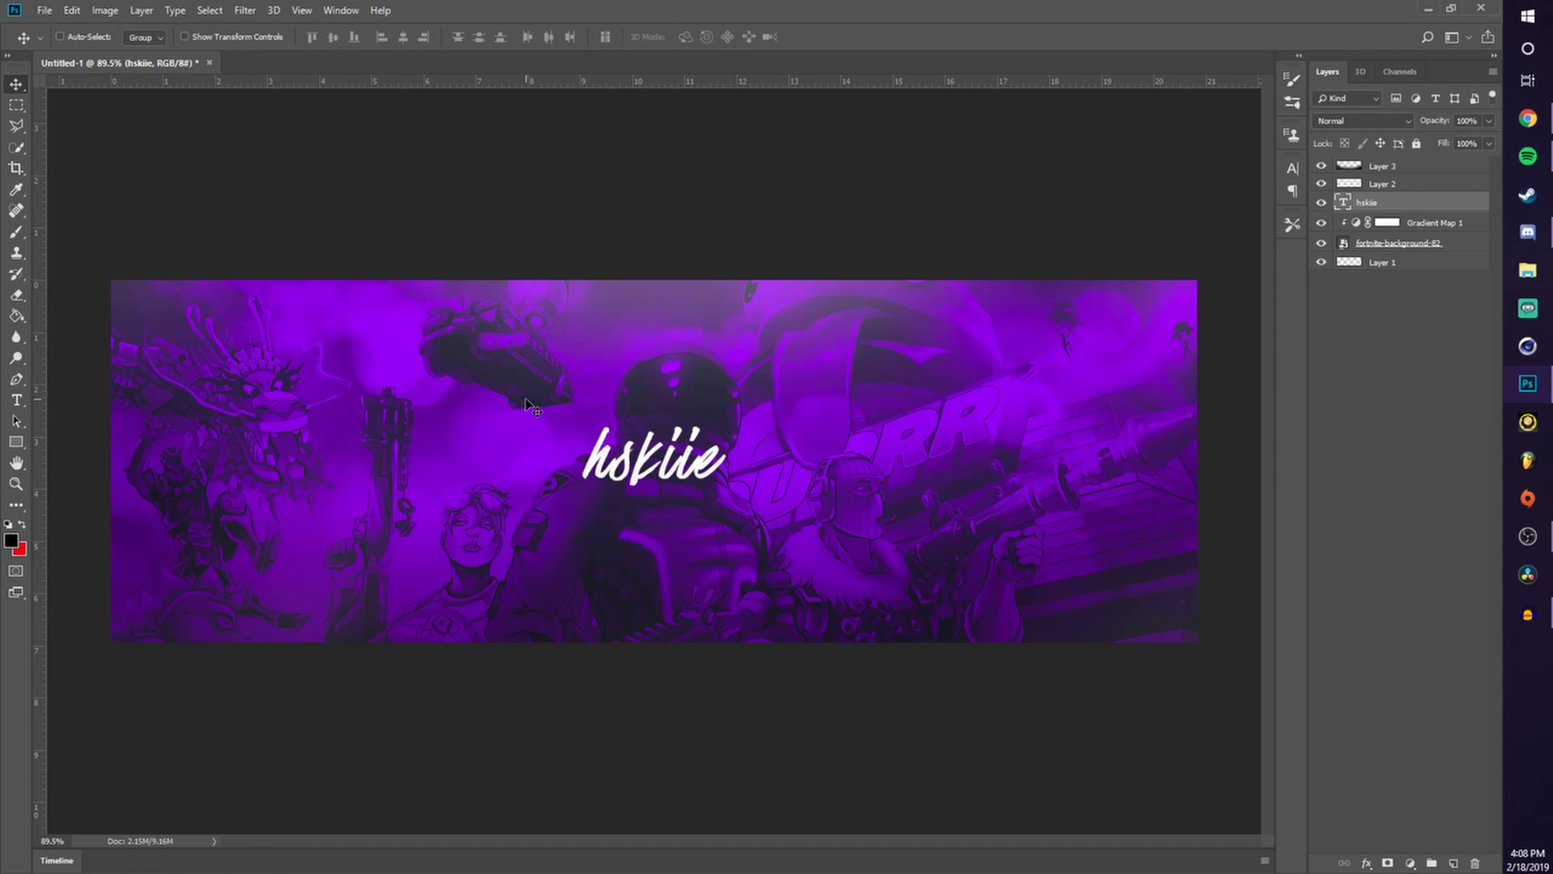
pyautogui.hotkey('ctrl', 't')
pyautogui.moveTo(807, 436); pyautogui.dragTo(819, 394)
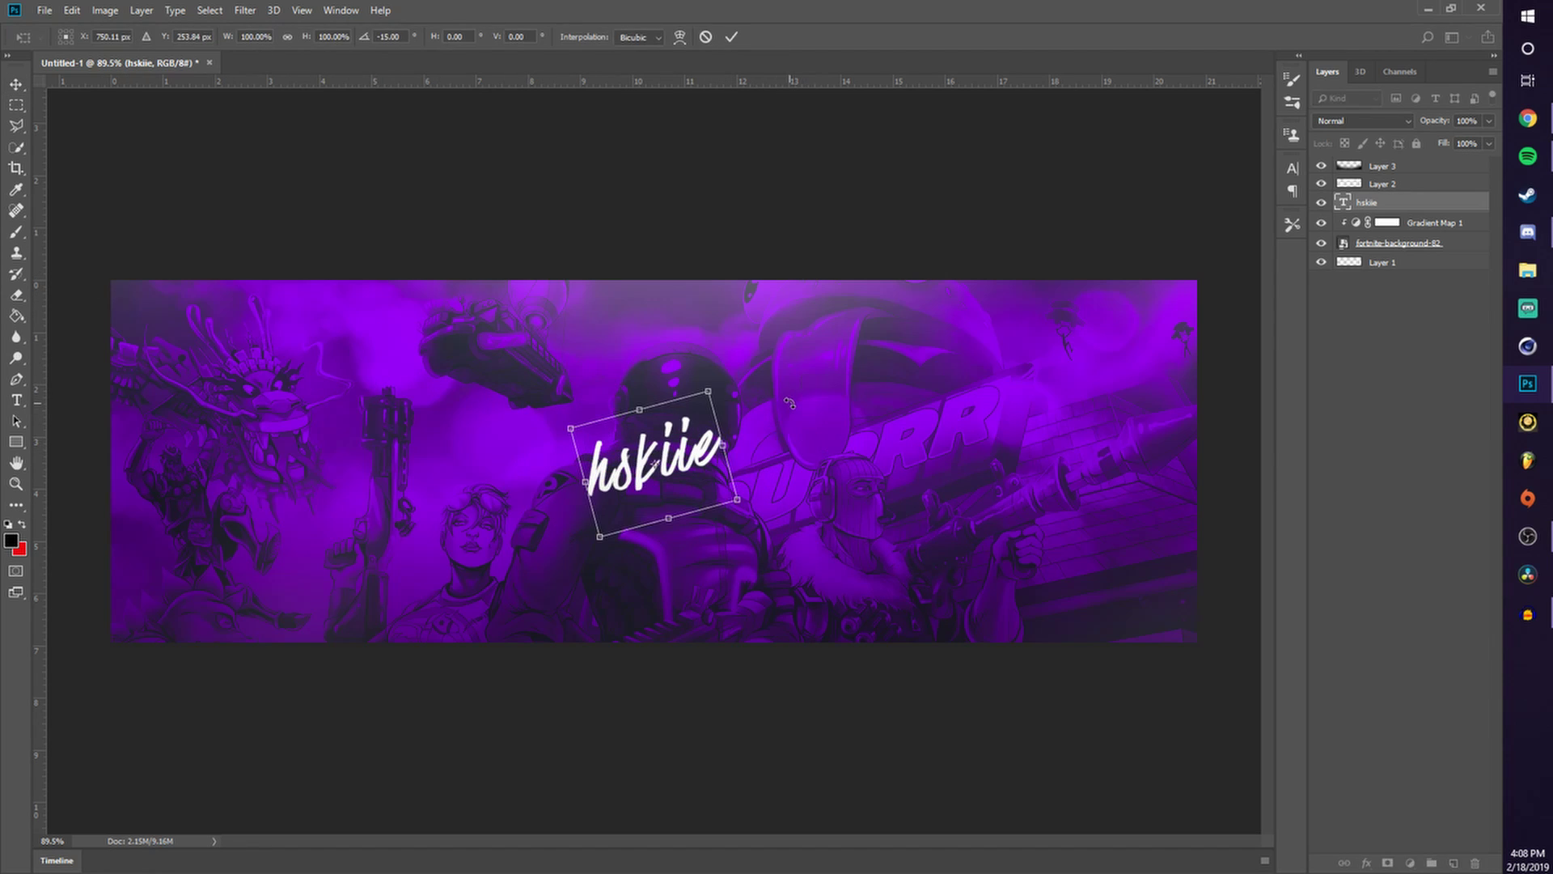
pyautogui.press('Return')
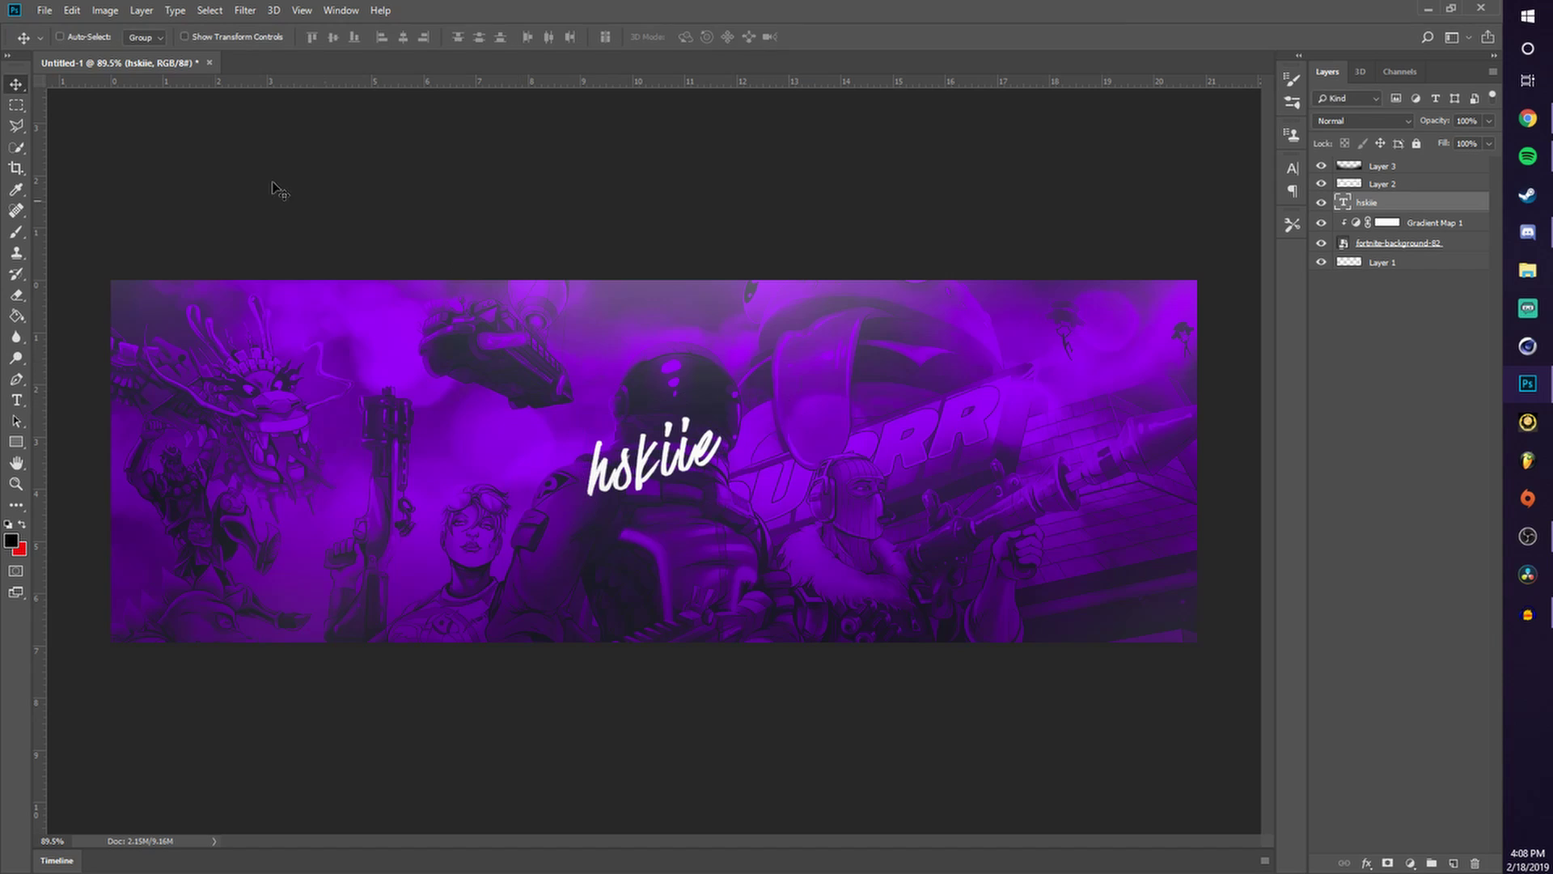
# Type an underscore in Have Heart Swash and enlarge it beneath hskiie as an underline.
pyautogui.click(16, 400)
pyautogui.click(609, 568)
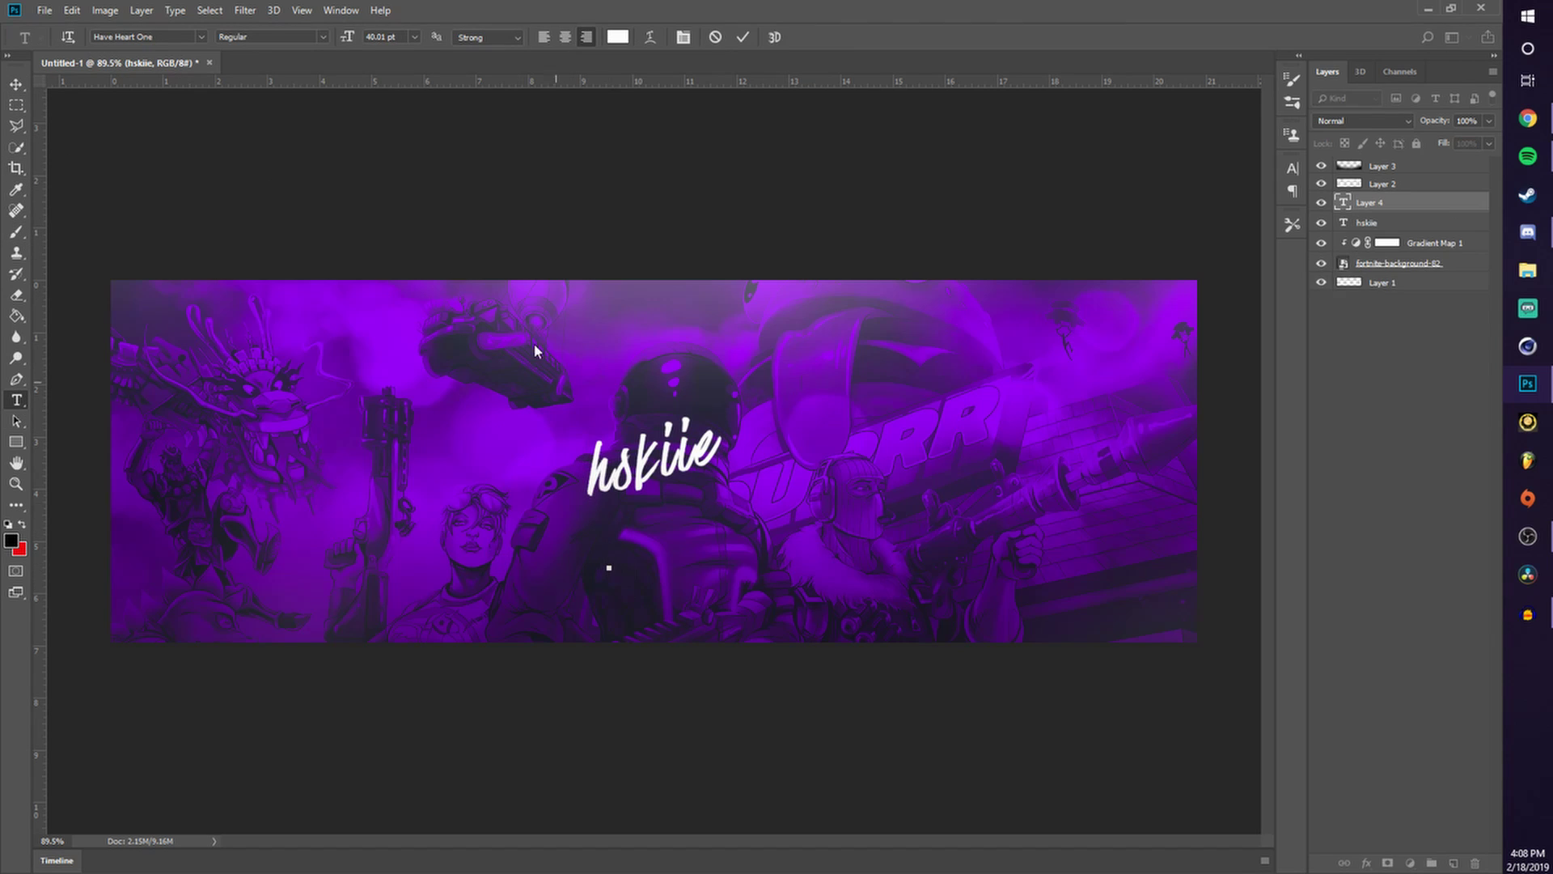
pyautogui.click(200, 36)
pyautogui.click(197, 138)
pyautogui.write('_')
pyautogui.click(16, 84)
pyautogui.moveTo(606, 566)
pyautogui.mouseDown()
pyautogui.moveTo(703, 453)
pyautogui.moveTo(697, 495)
pyautogui.moveTo(672, 479)
pyautogui.moveTo(775, 463)
pyautogui.moveTo(675, 491)
pyautogui.mouseUp()
pyautogui.hotkey('ctrl', 't')
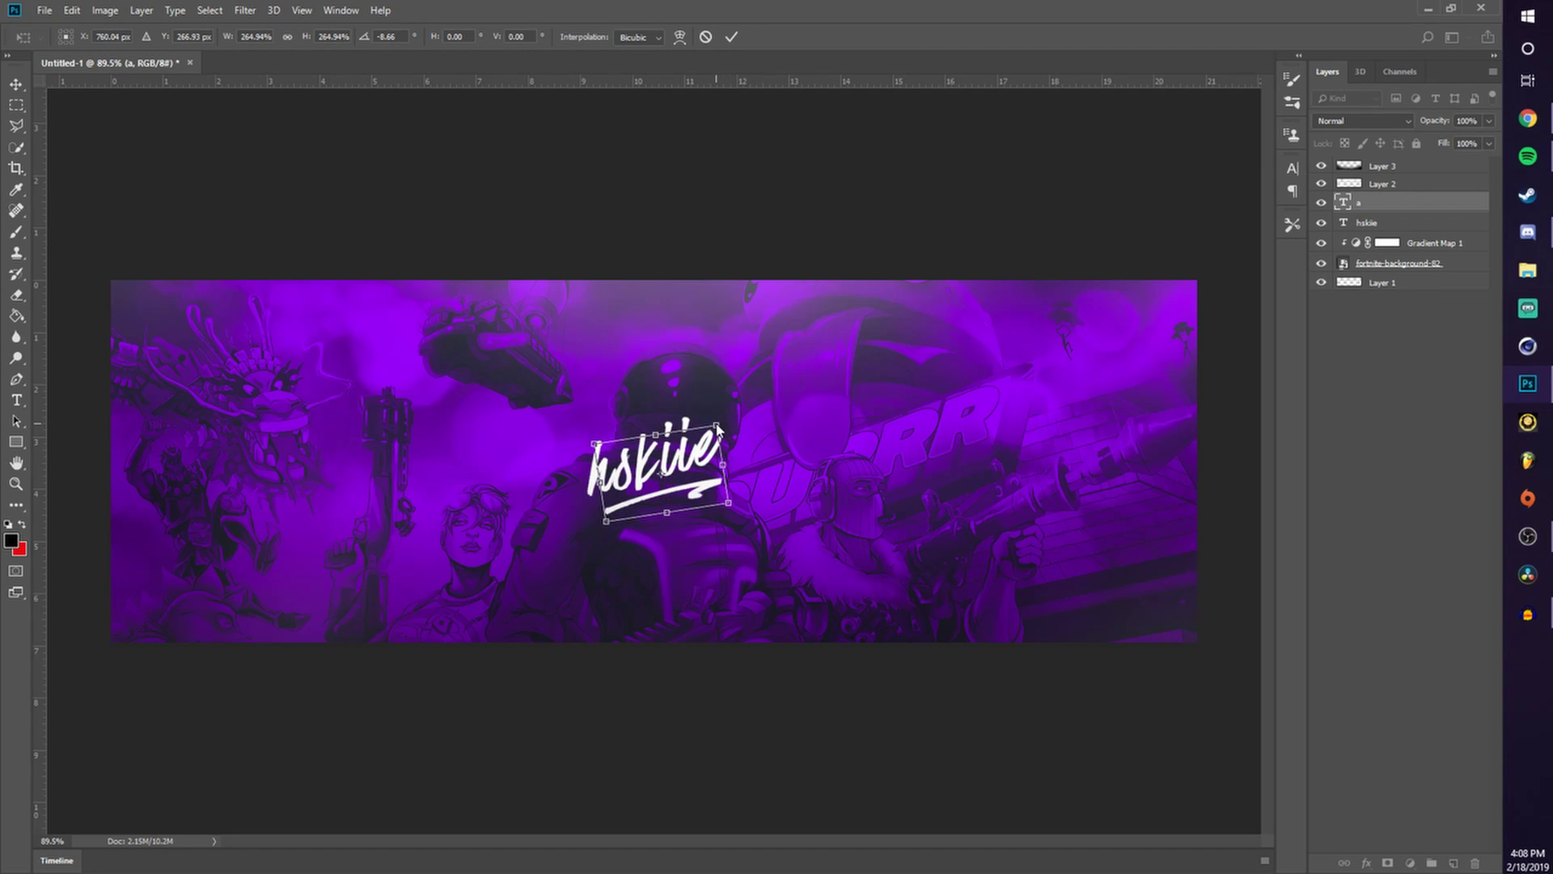
pyautogui.moveTo(717, 427); pyautogui.dragTo(754, 451)
pyautogui.press('Return')
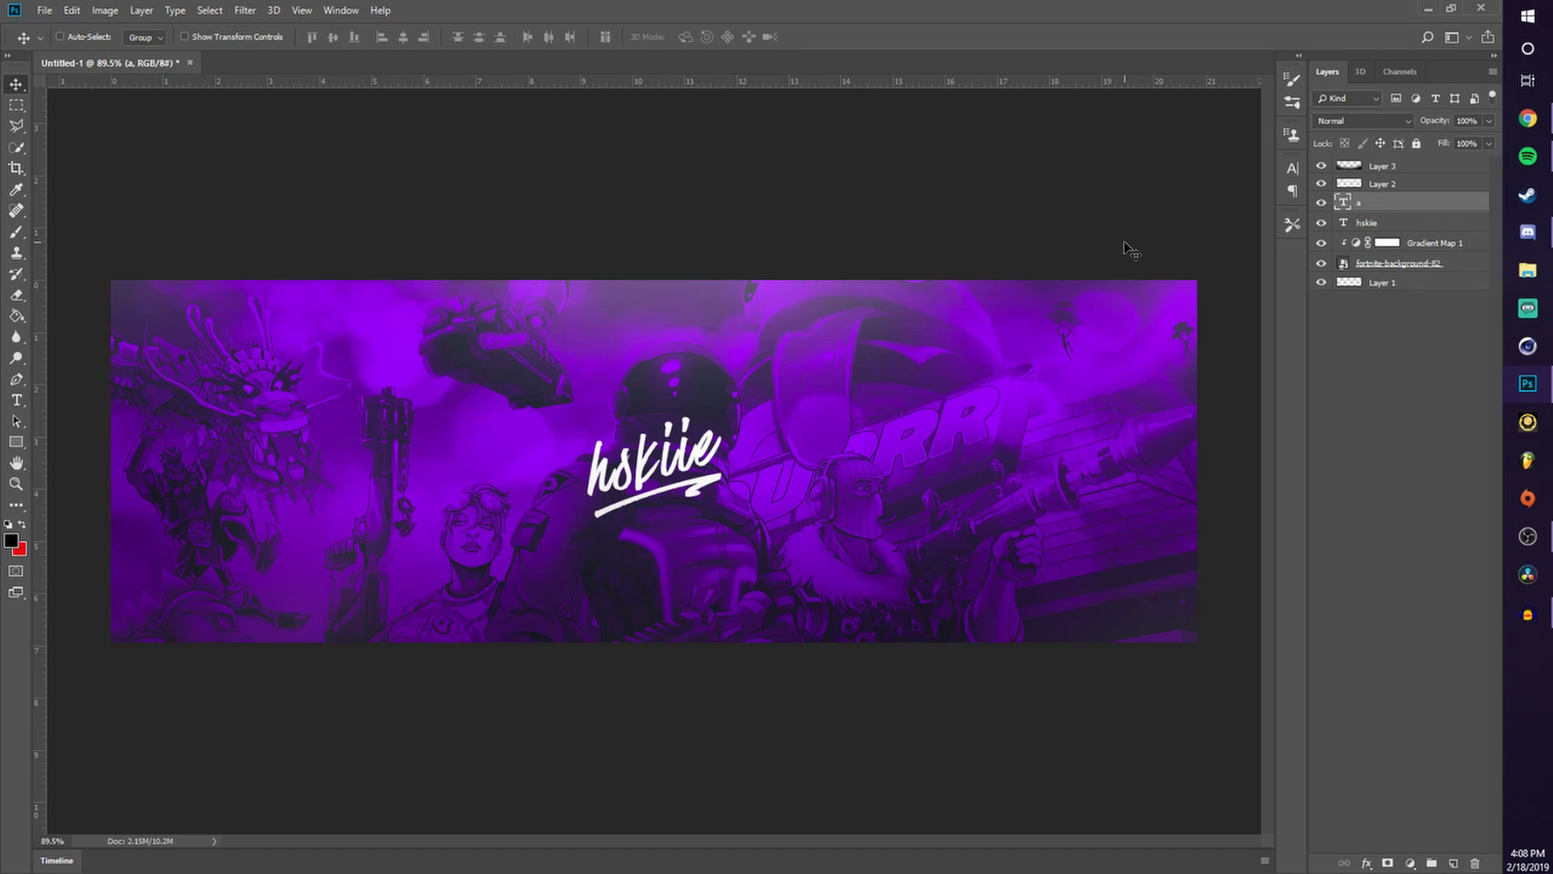
# Select only the hskiie layer in the Layers panel.
pyautogui.keyDown('ctrl'); pyautogui.click(1386, 223); pyautogui.keyUp('ctrl')
pyautogui.rightClick(1387, 206)
pyautogui.click(1426, 366)
pyautogui.click(1386, 227)
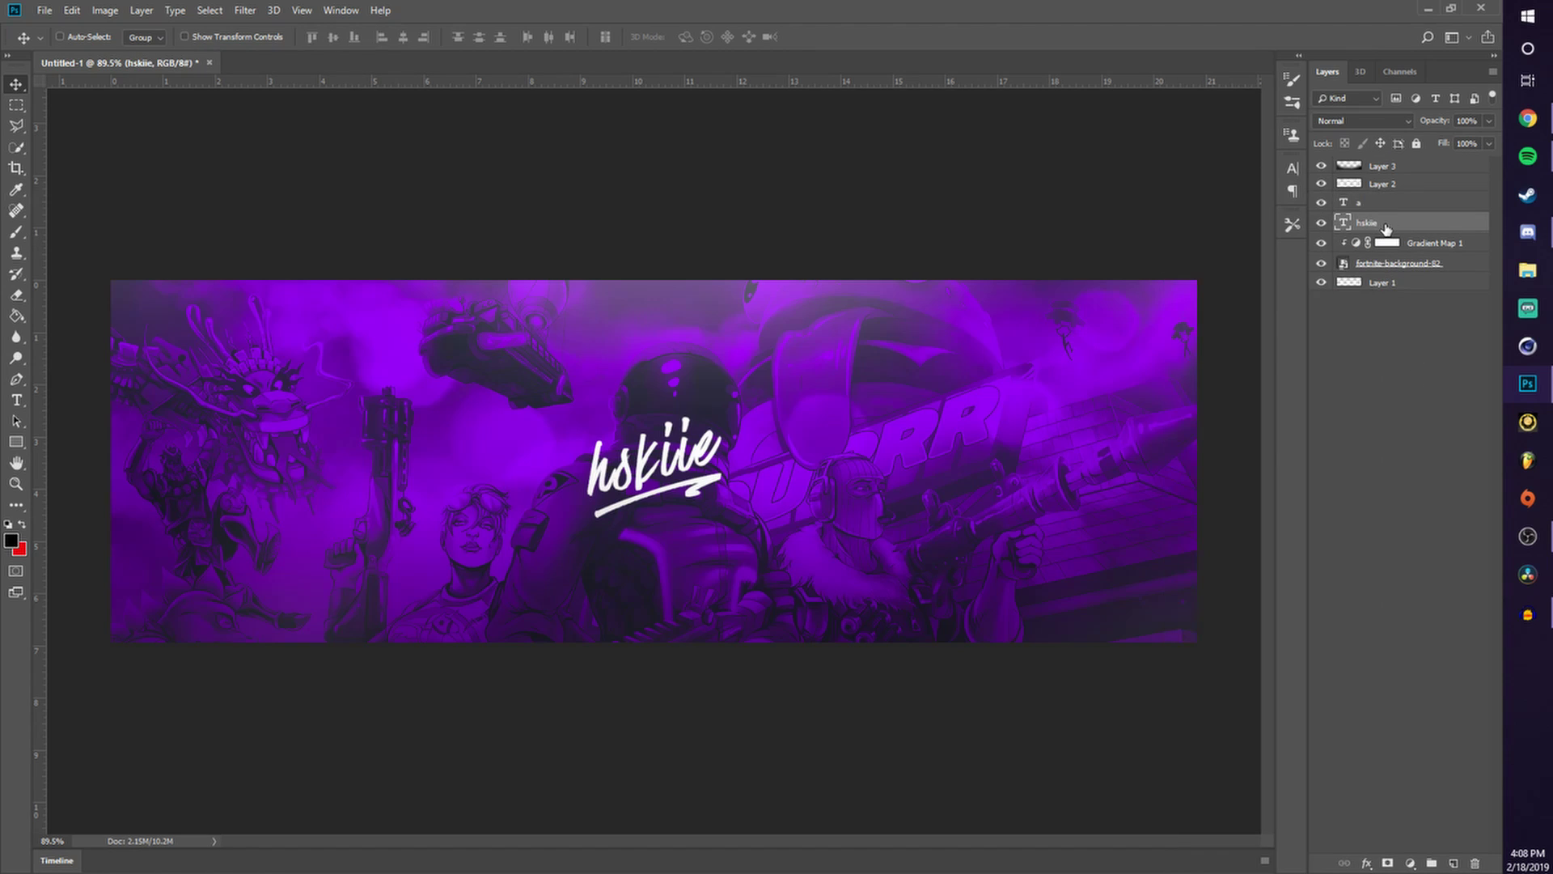
# Give hskiie a black Multiply drop shadow at 100%, 90°, distance 6 px, size 6 px.
pyautogui.rightClick(1386, 227)
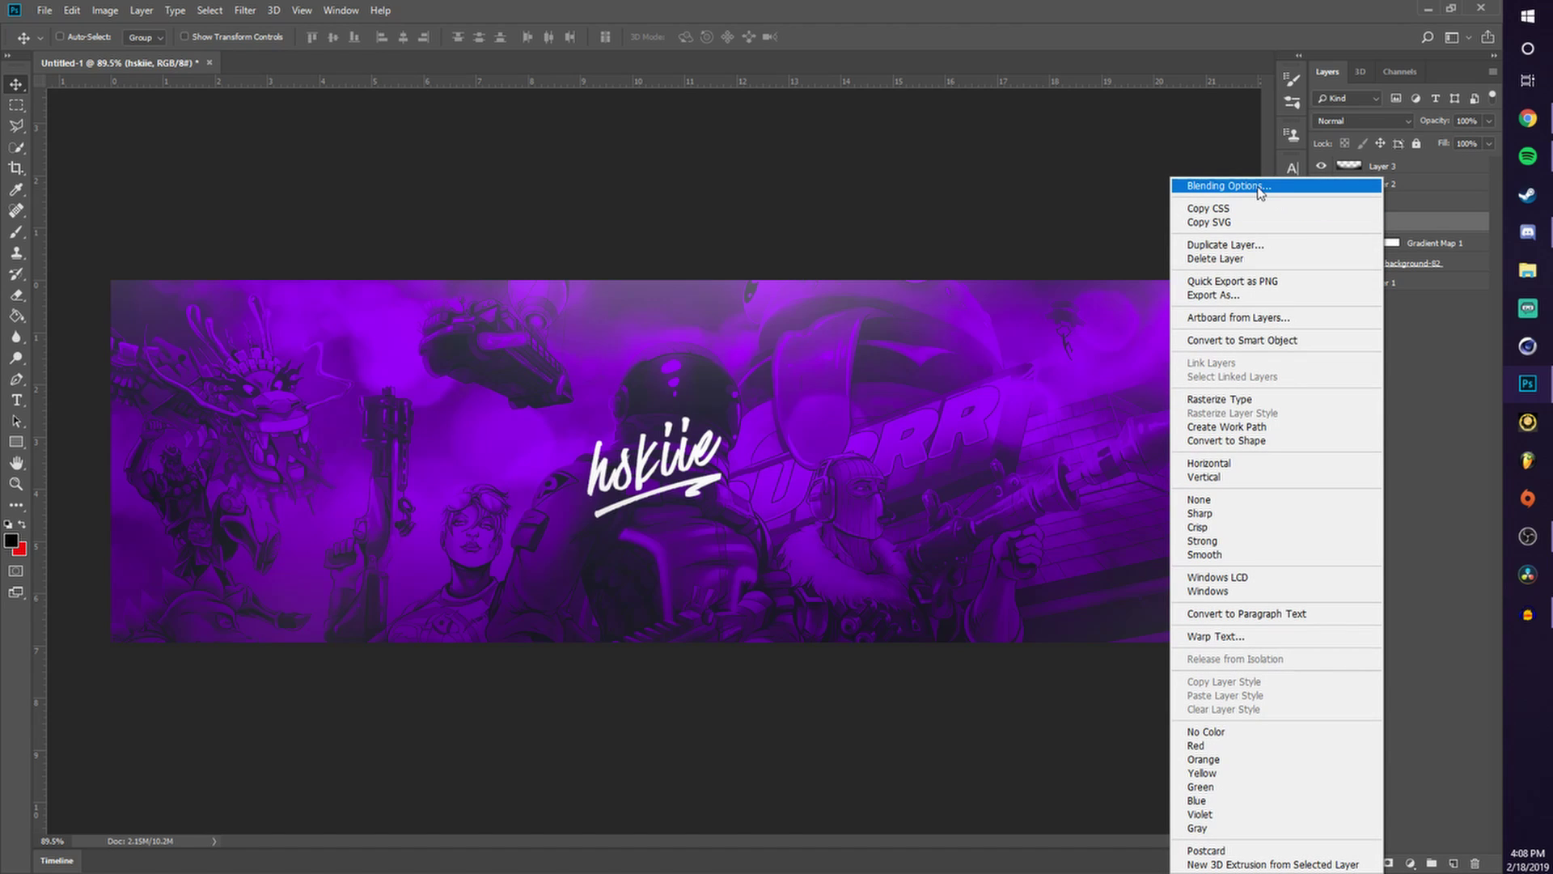
pyautogui.click(1228, 186)
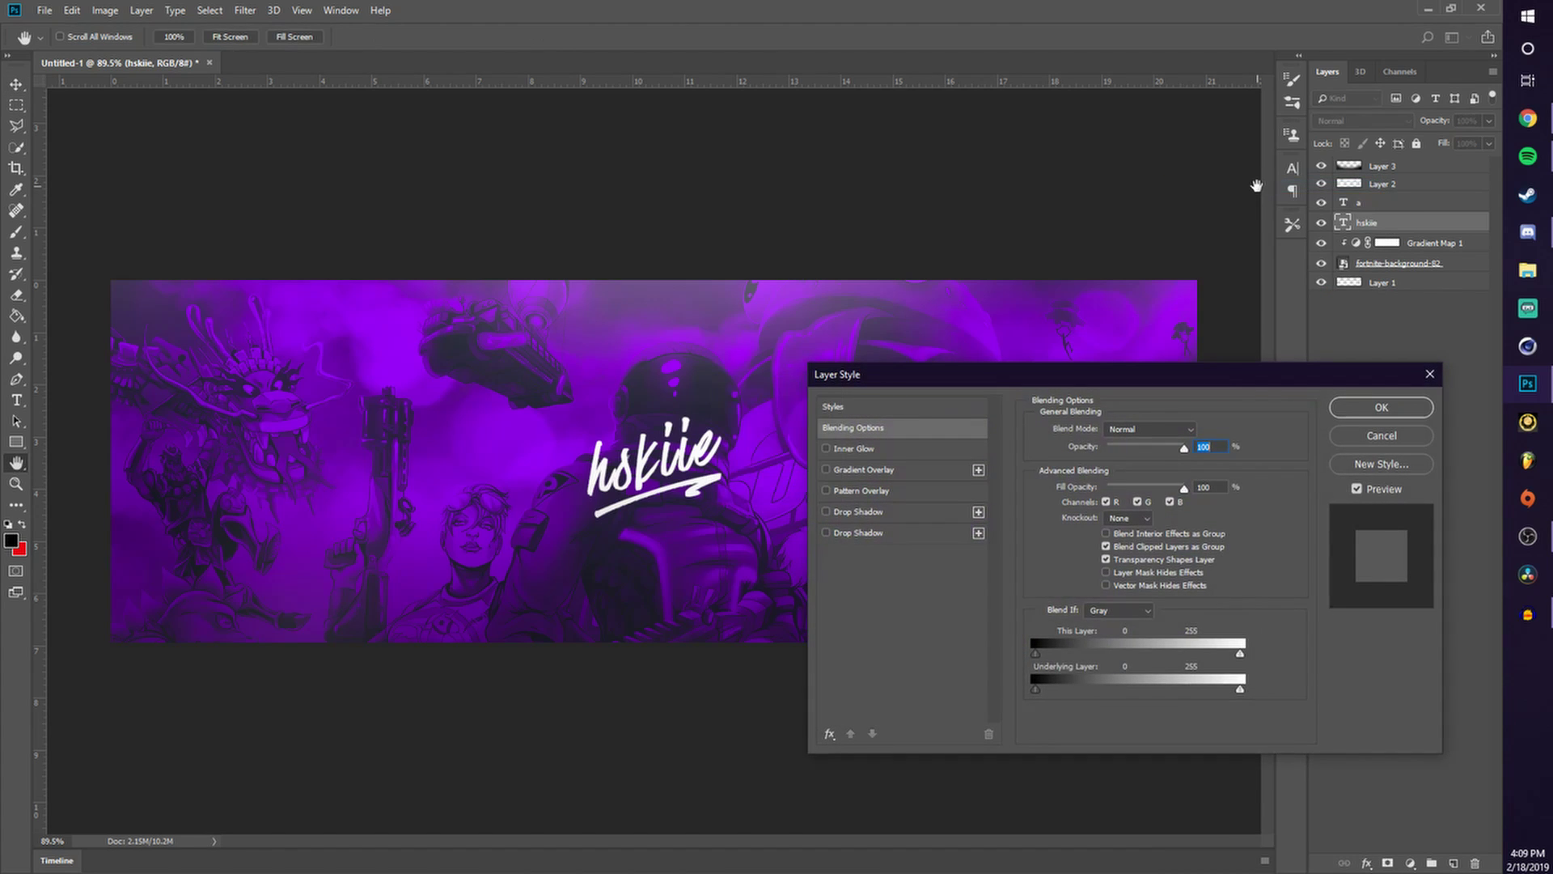
pyautogui.click(857, 532)
pyautogui.click(827, 534)
pyautogui.click(827, 534)
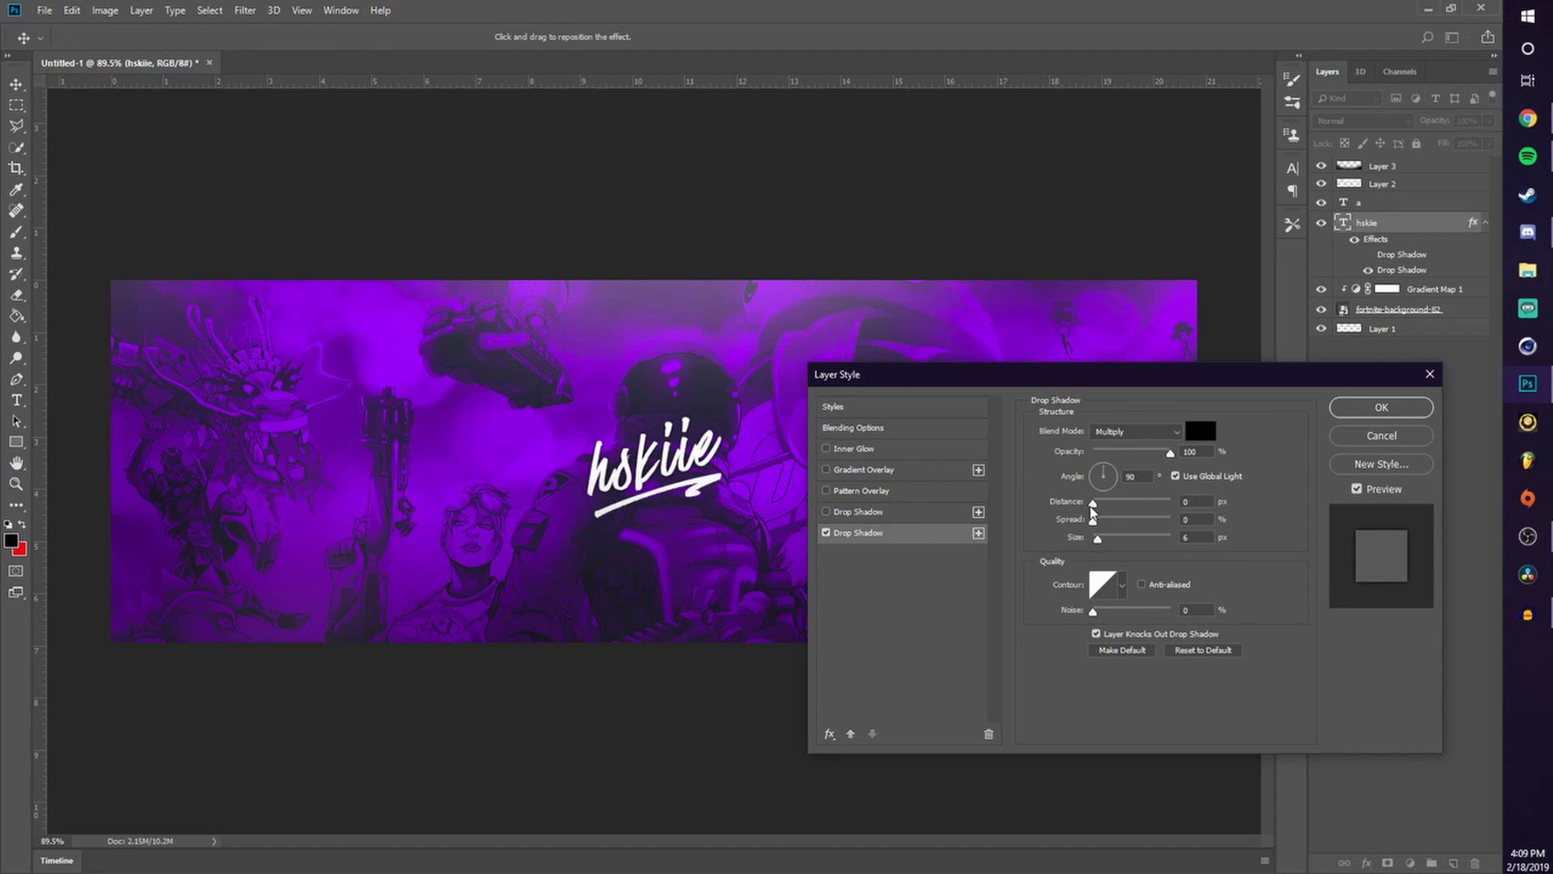
pyautogui.moveTo(1094, 505); pyautogui.dragTo(1099, 506)
pyautogui.click(1381, 408)
# Add the same black drop shadow to the swash underline layer.
pyautogui.doubleClick(1385, 204)
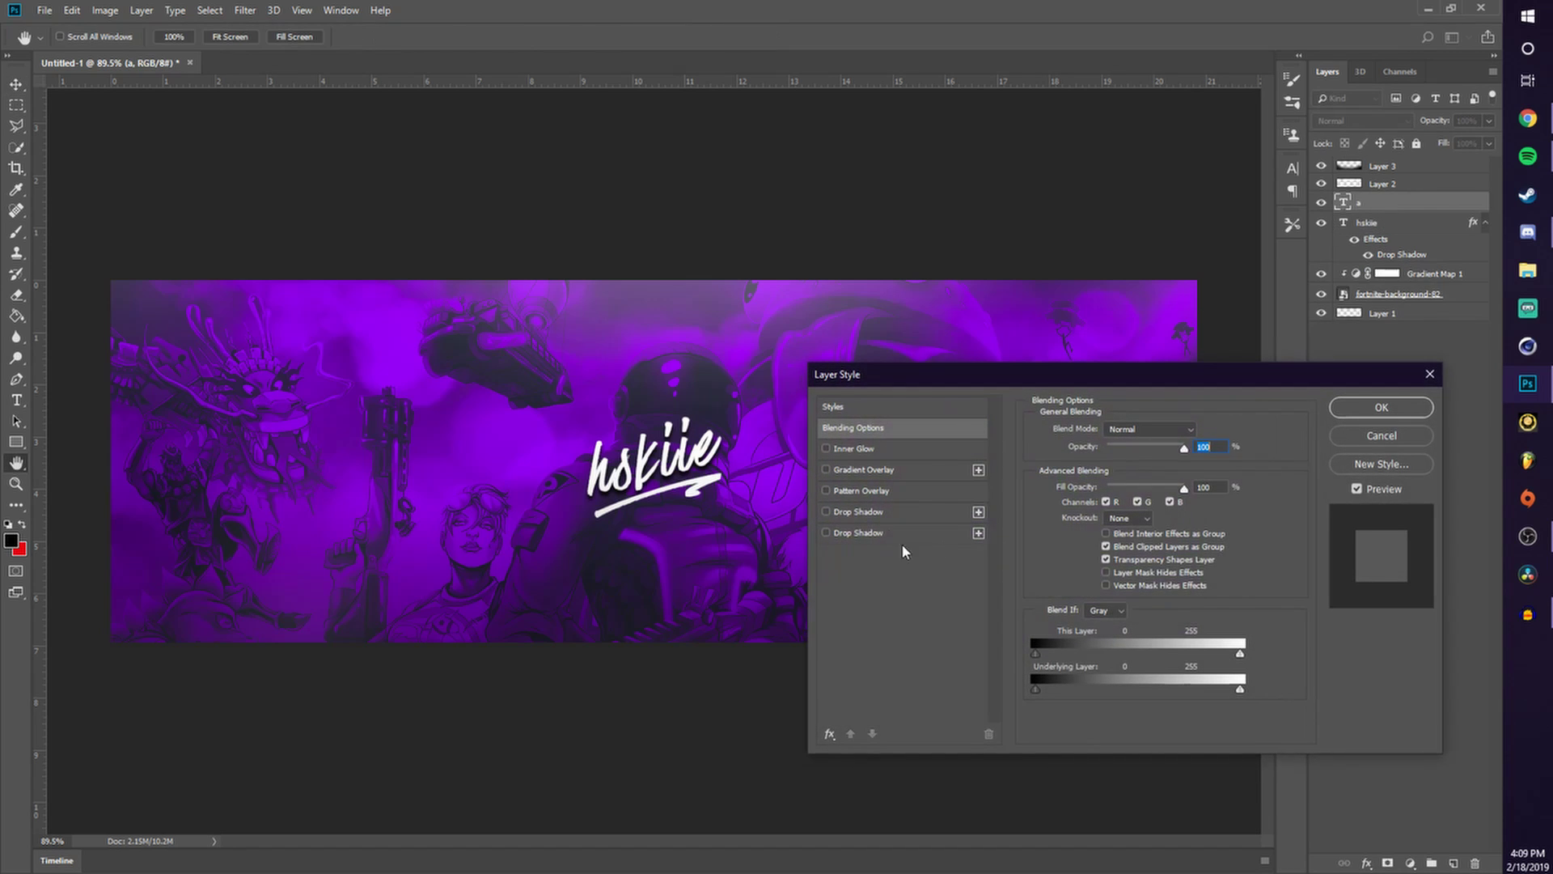
pyautogui.click(832, 534)
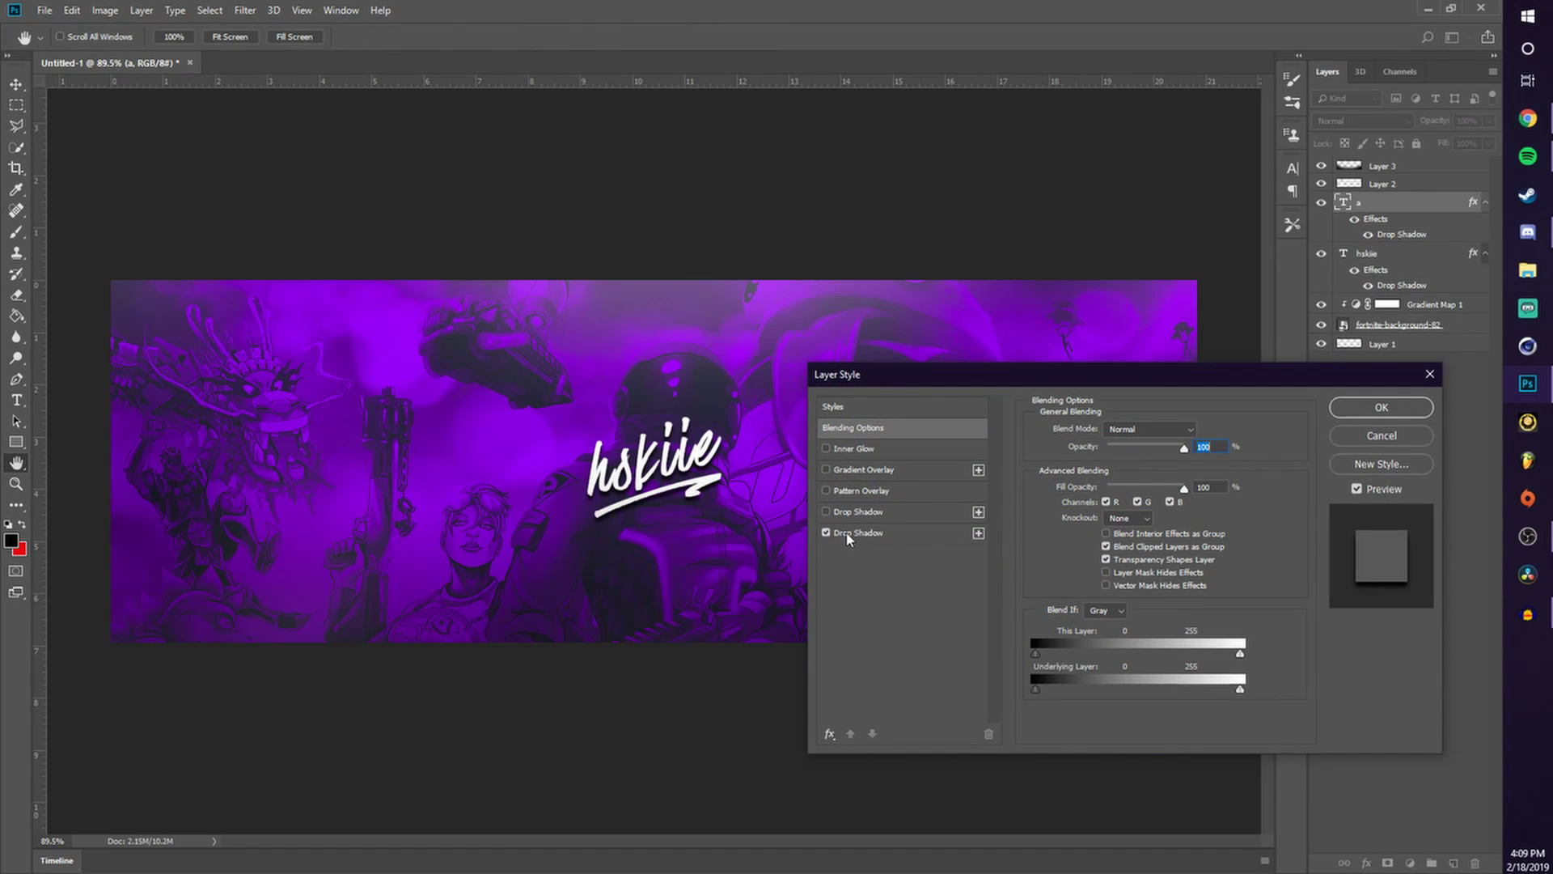
pyautogui.click(1383, 407)
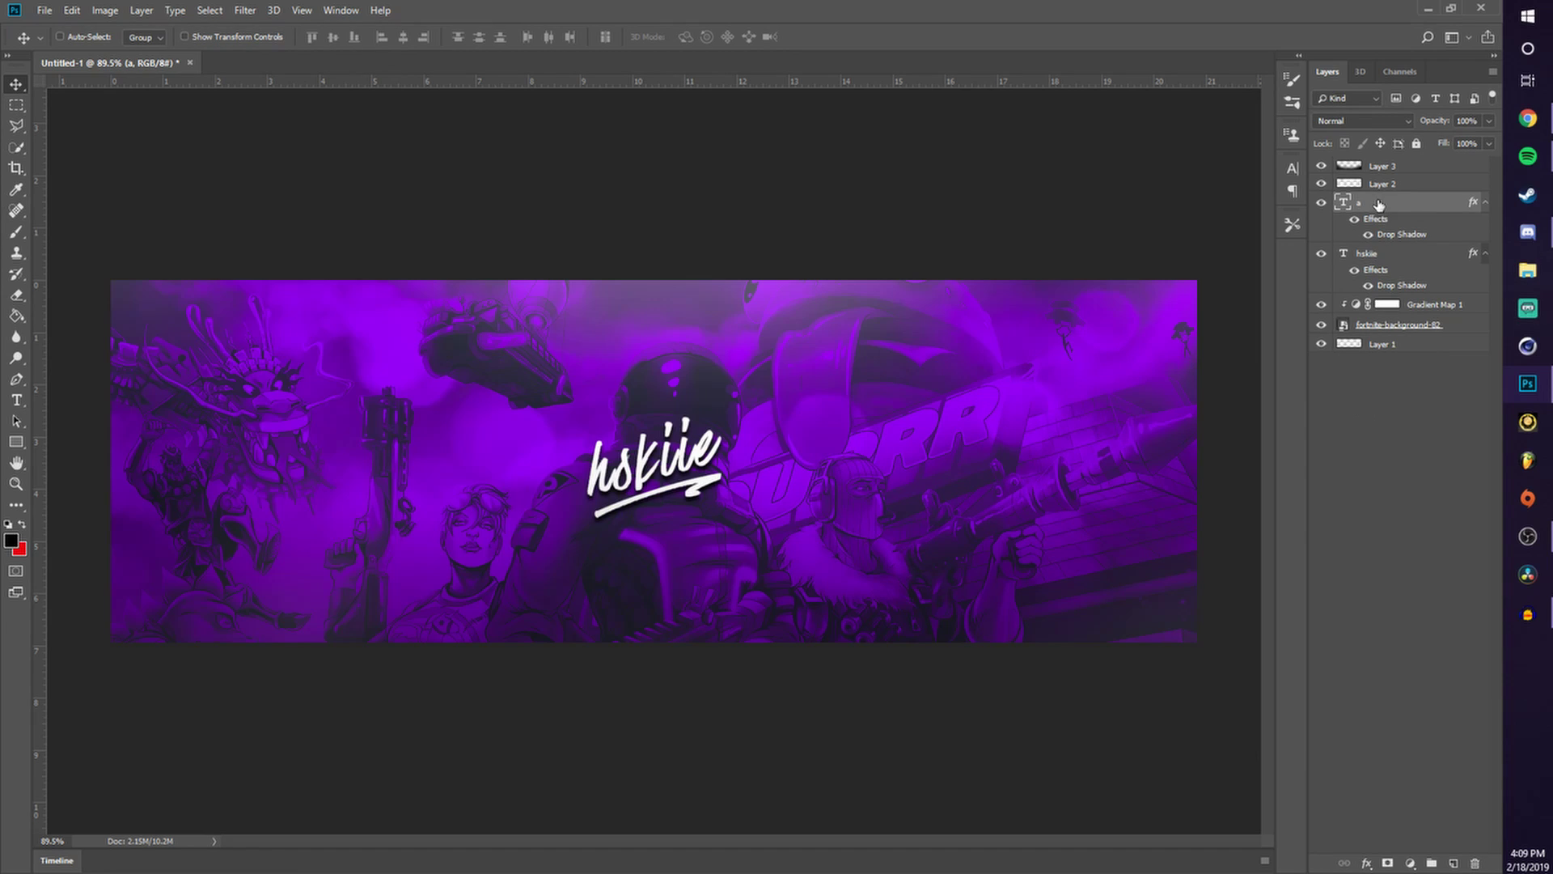
# Select the fortnite-background-82 layer and nudge the artwork slightly left on the canvas.
pyautogui.click(1359, 256)
pyautogui.click(1408, 327)
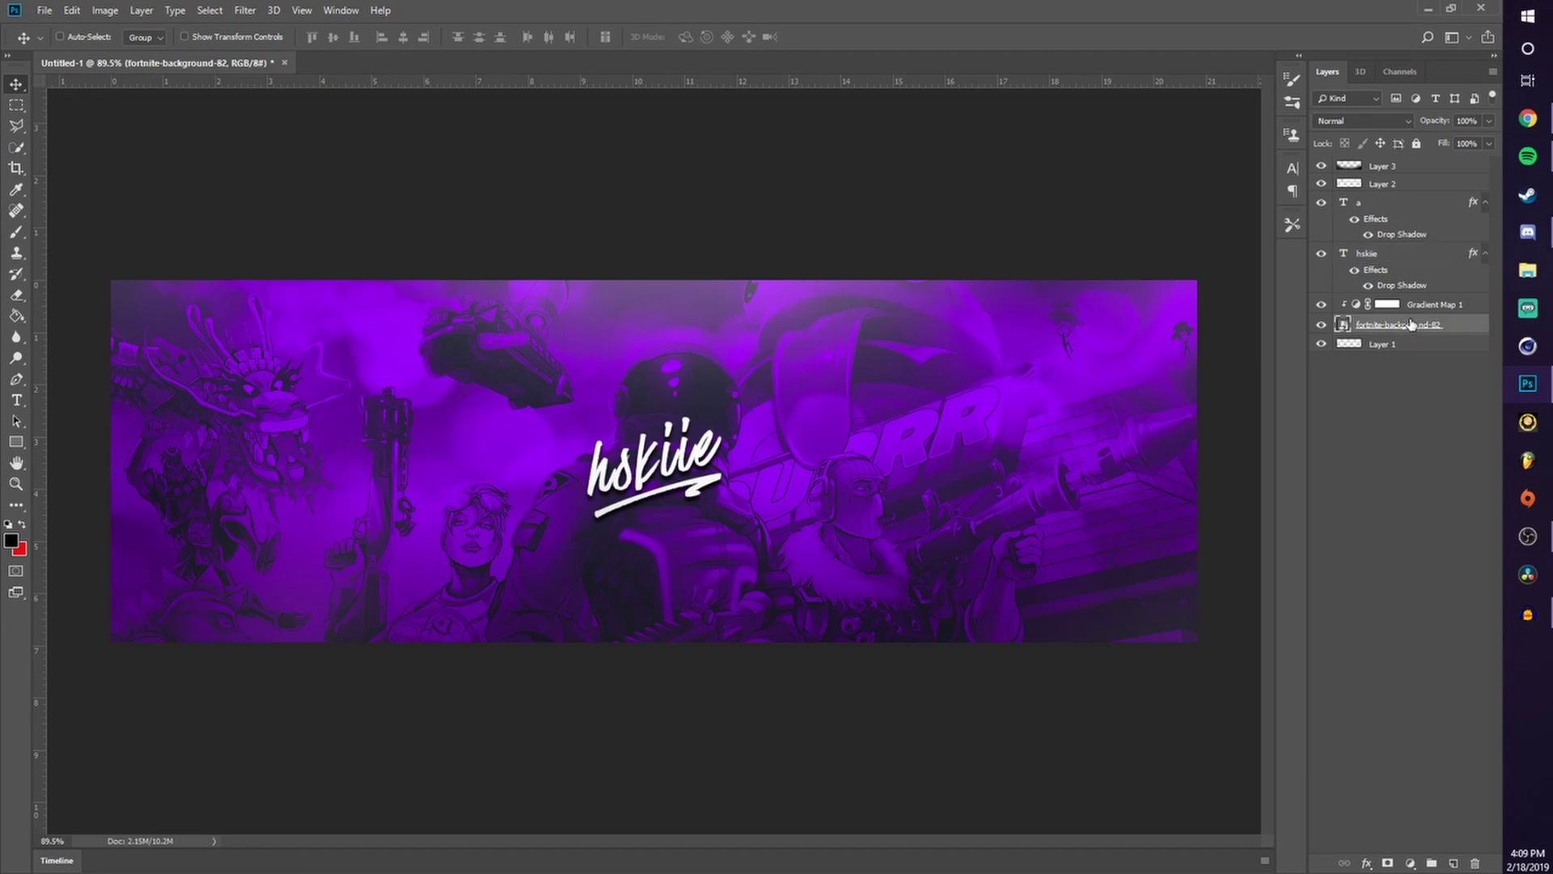
pyautogui.moveTo(636, 332); pyautogui.dragTo(621, 333)
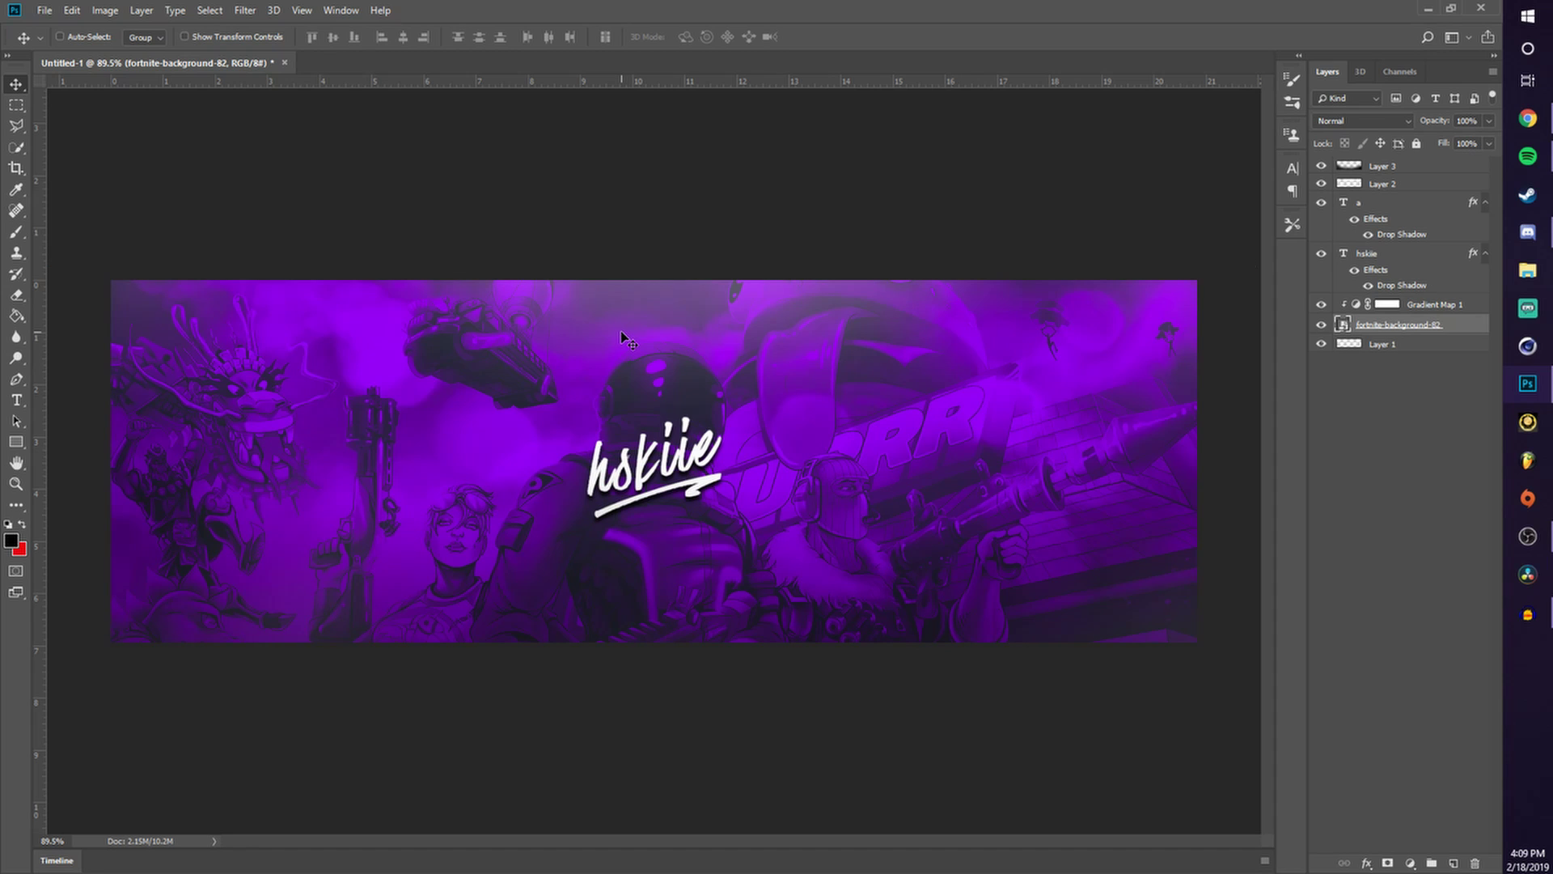
# Open the recent file Craphix_Studios_Personal_Pack.psd and dismiss the missing fonts warning.
pyautogui.click(40, 10)
pyautogui.moveTo(86, 108)
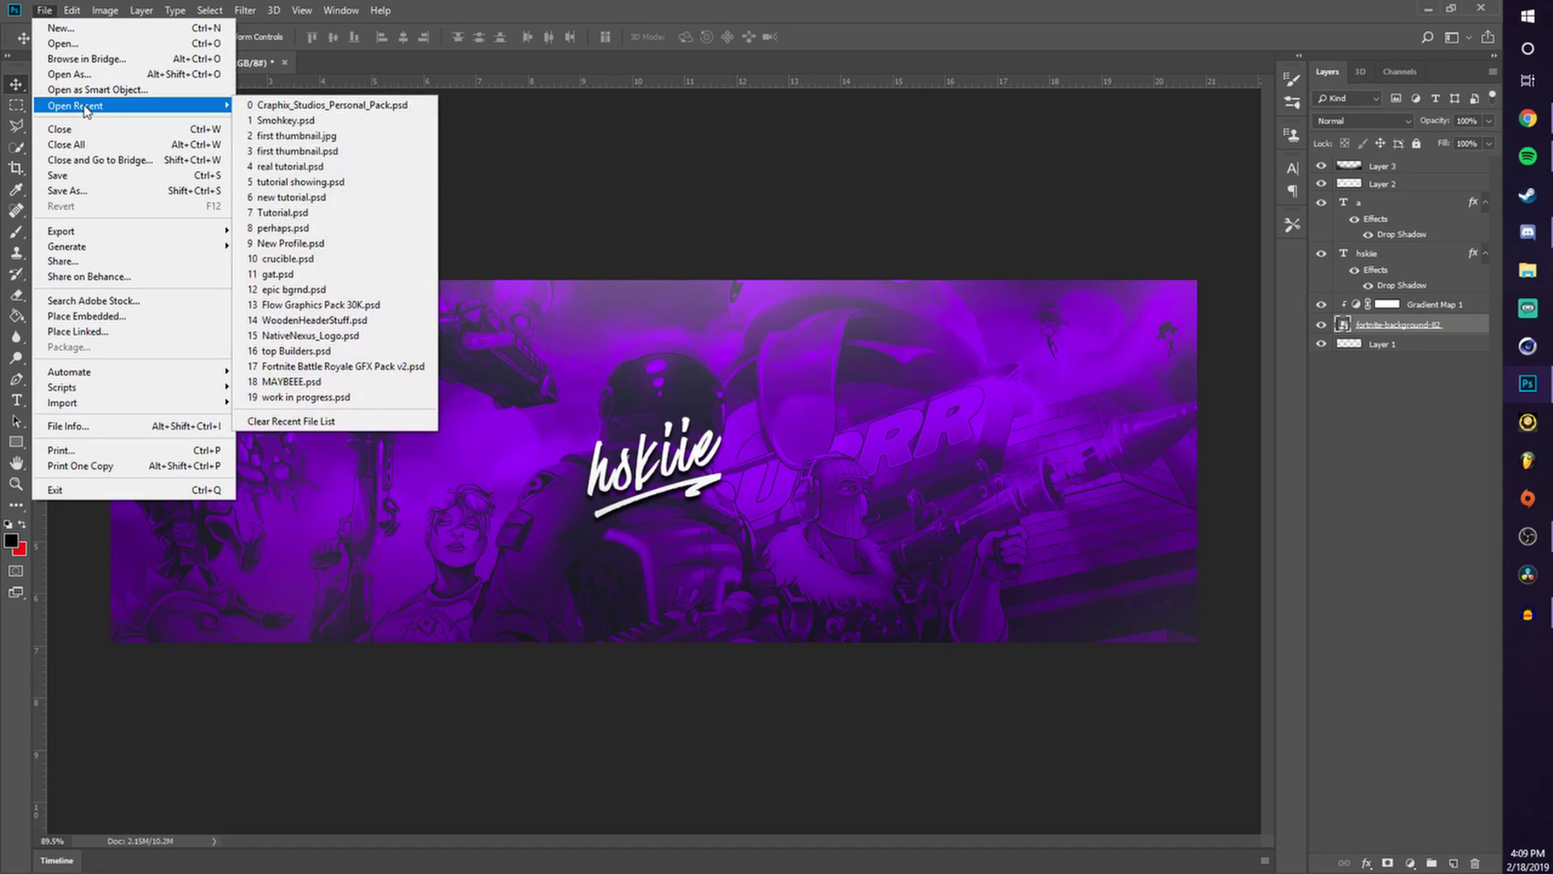
pyautogui.click(283, 104)
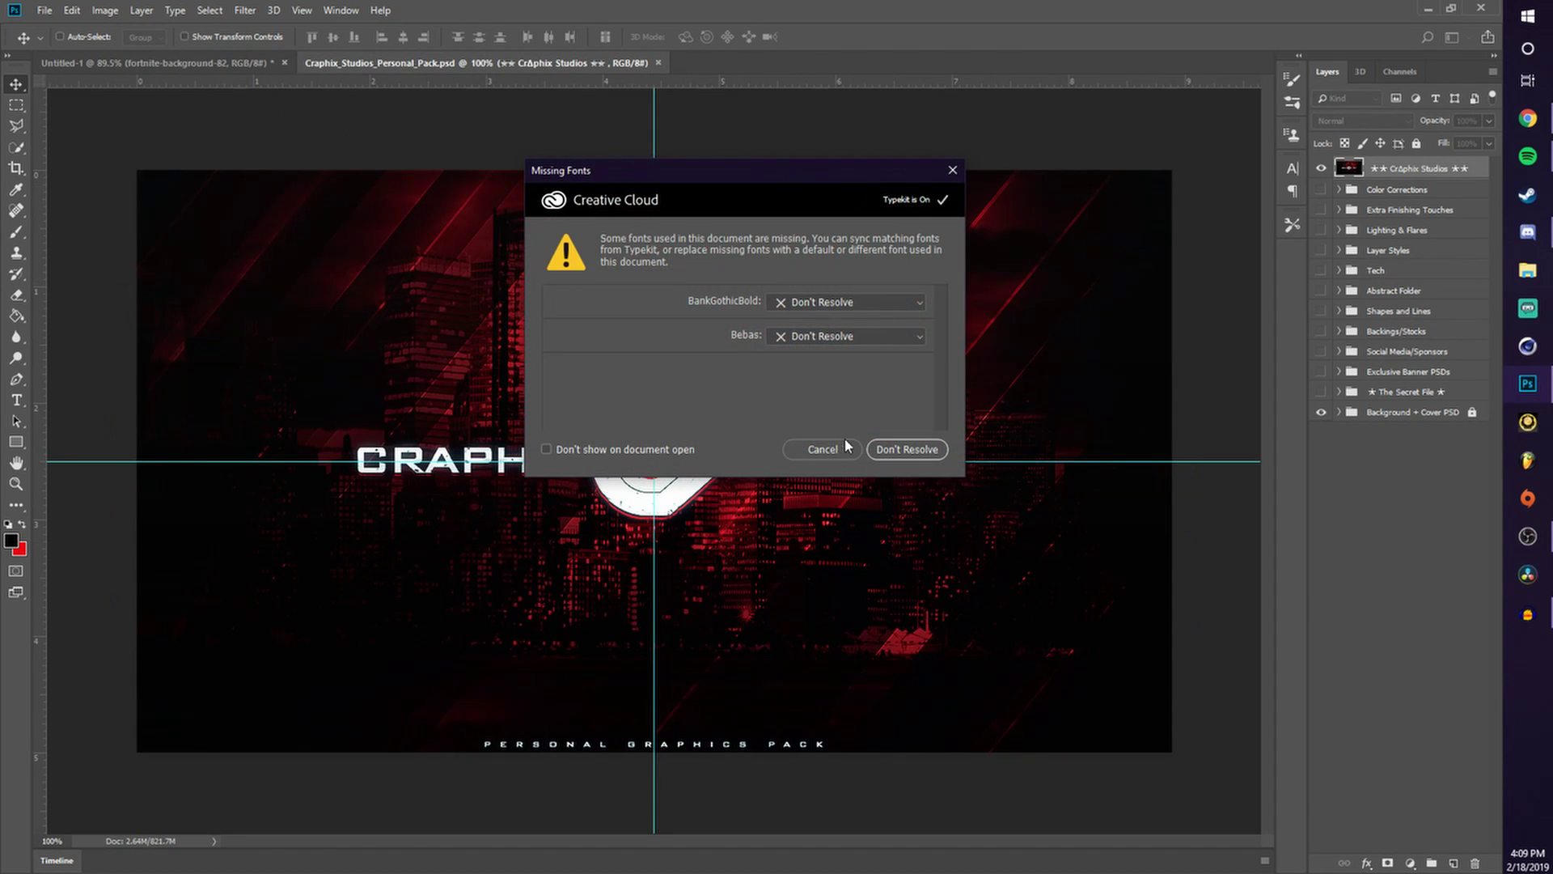
pyautogui.click(823, 453)
# Drag the Craphix's Personal CC group into the banner, move it to the top, and make it visible.
pyautogui.click(1379, 194)
pyautogui.click(1339, 191)
pyautogui.moveTo(1393, 212); pyautogui.dragTo(1060, 291)
pyautogui.moveTo(1459, 305); pyautogui.dragTo(1407, 166)
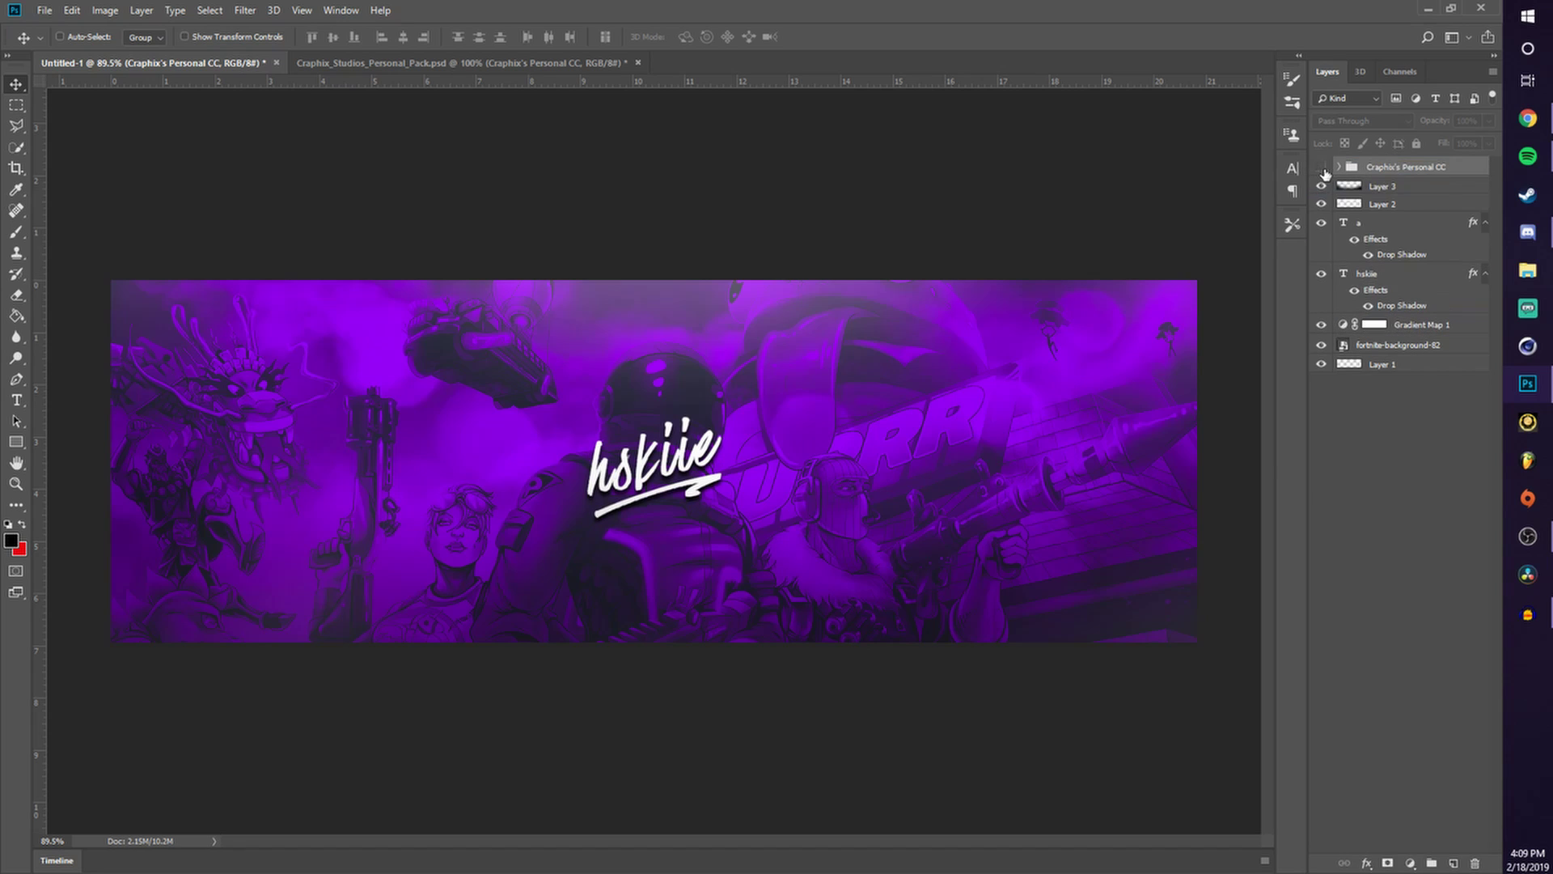
pyautogui.click(1322, 167)
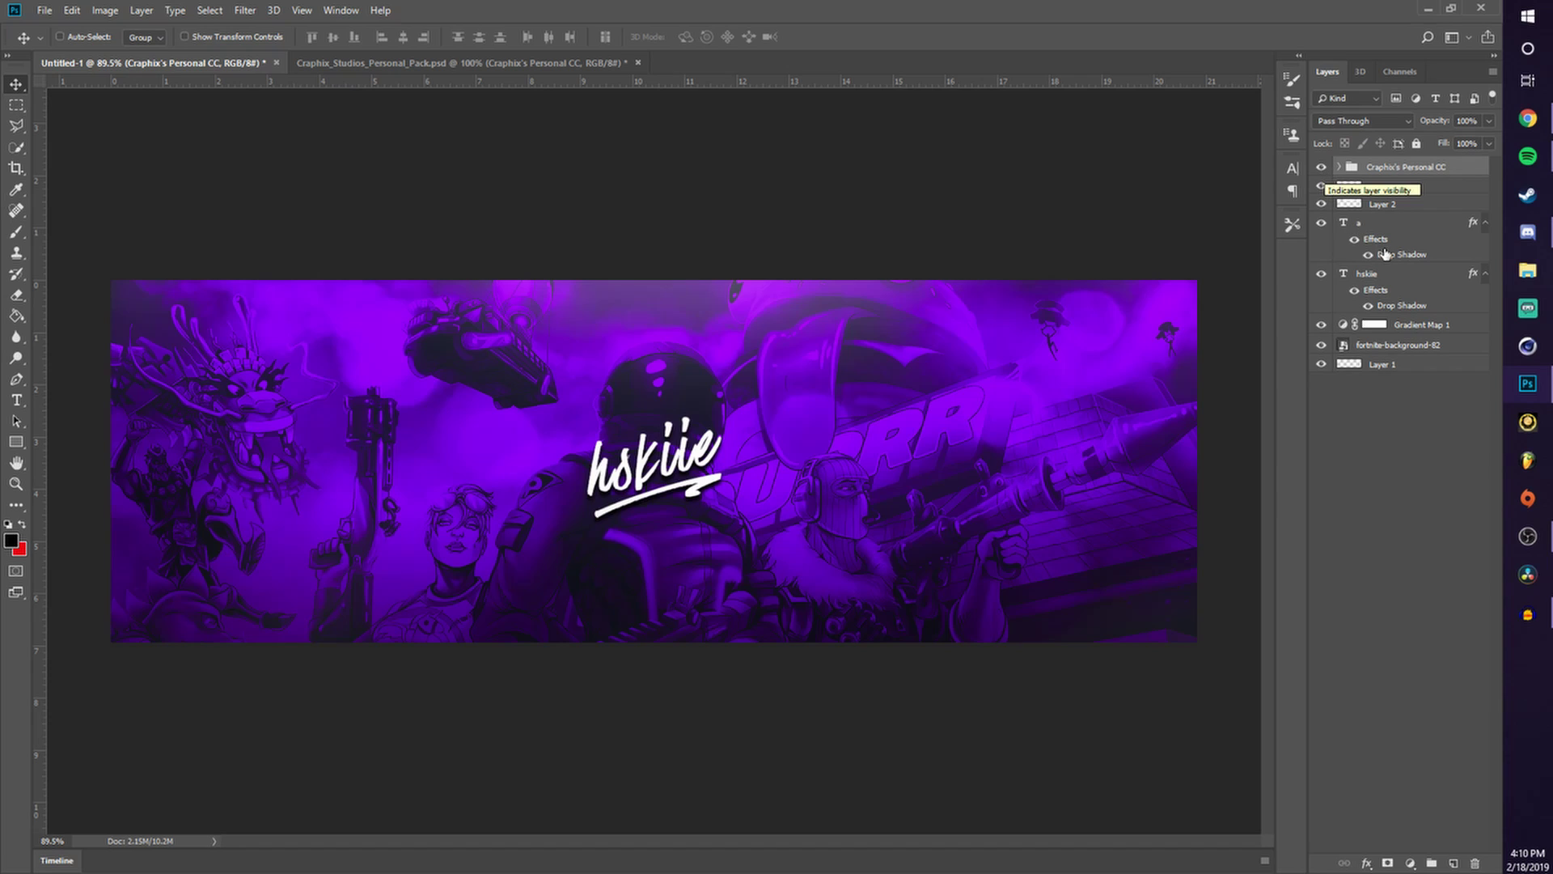
pyautogui.click(1379, 403)
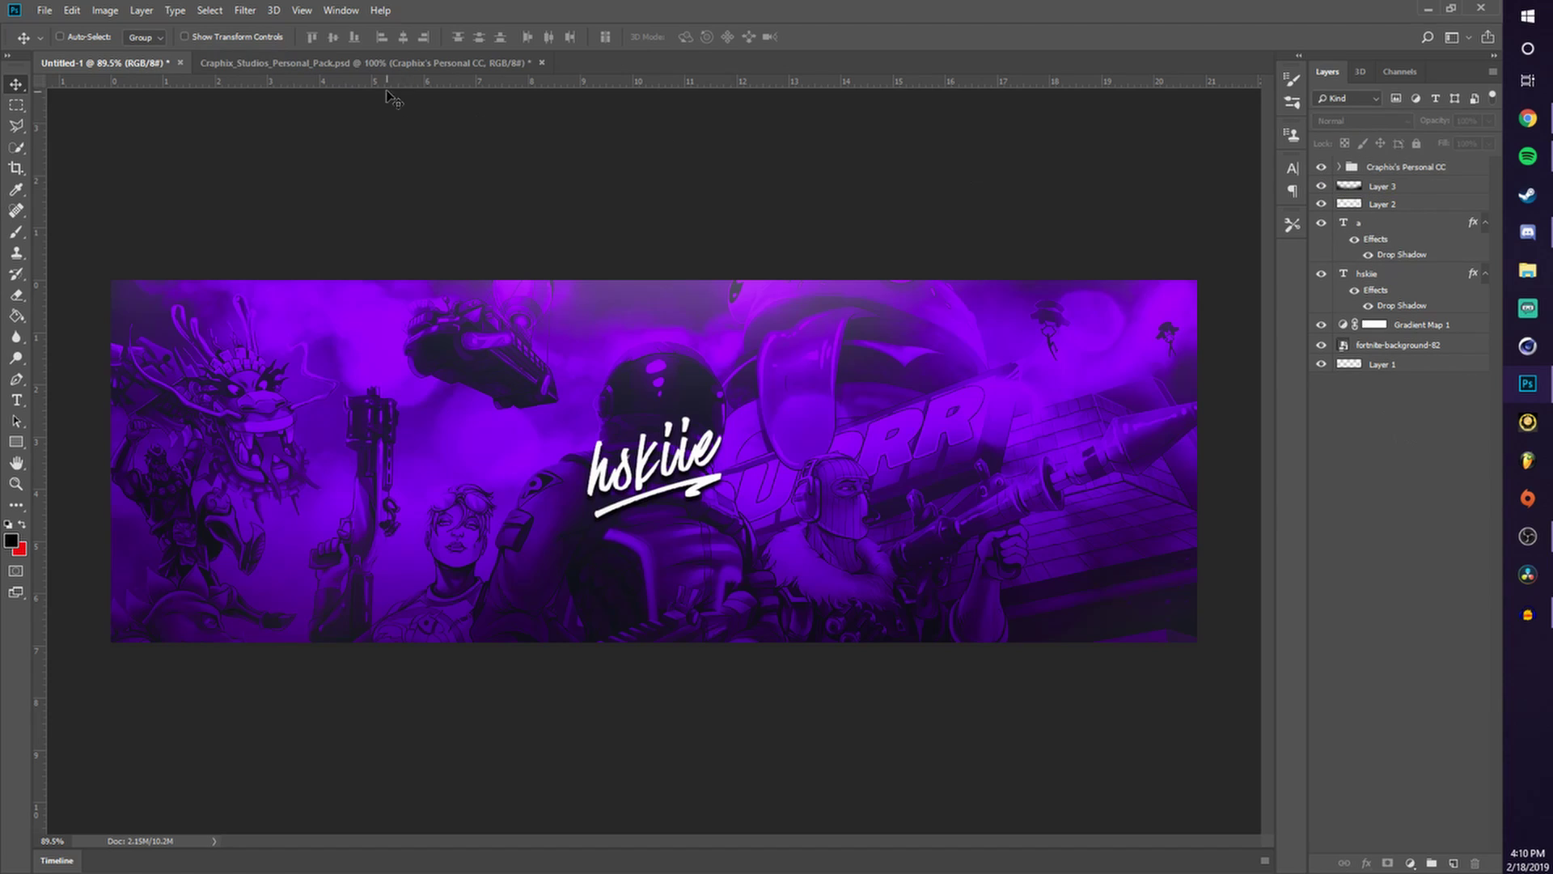
# In the graphics pack, hide the top layer and expand Social Media/Sponsors > Social Media to select Youtube New.
pyautogui.click(380, 63)
pyautogui.click(1321, 168)
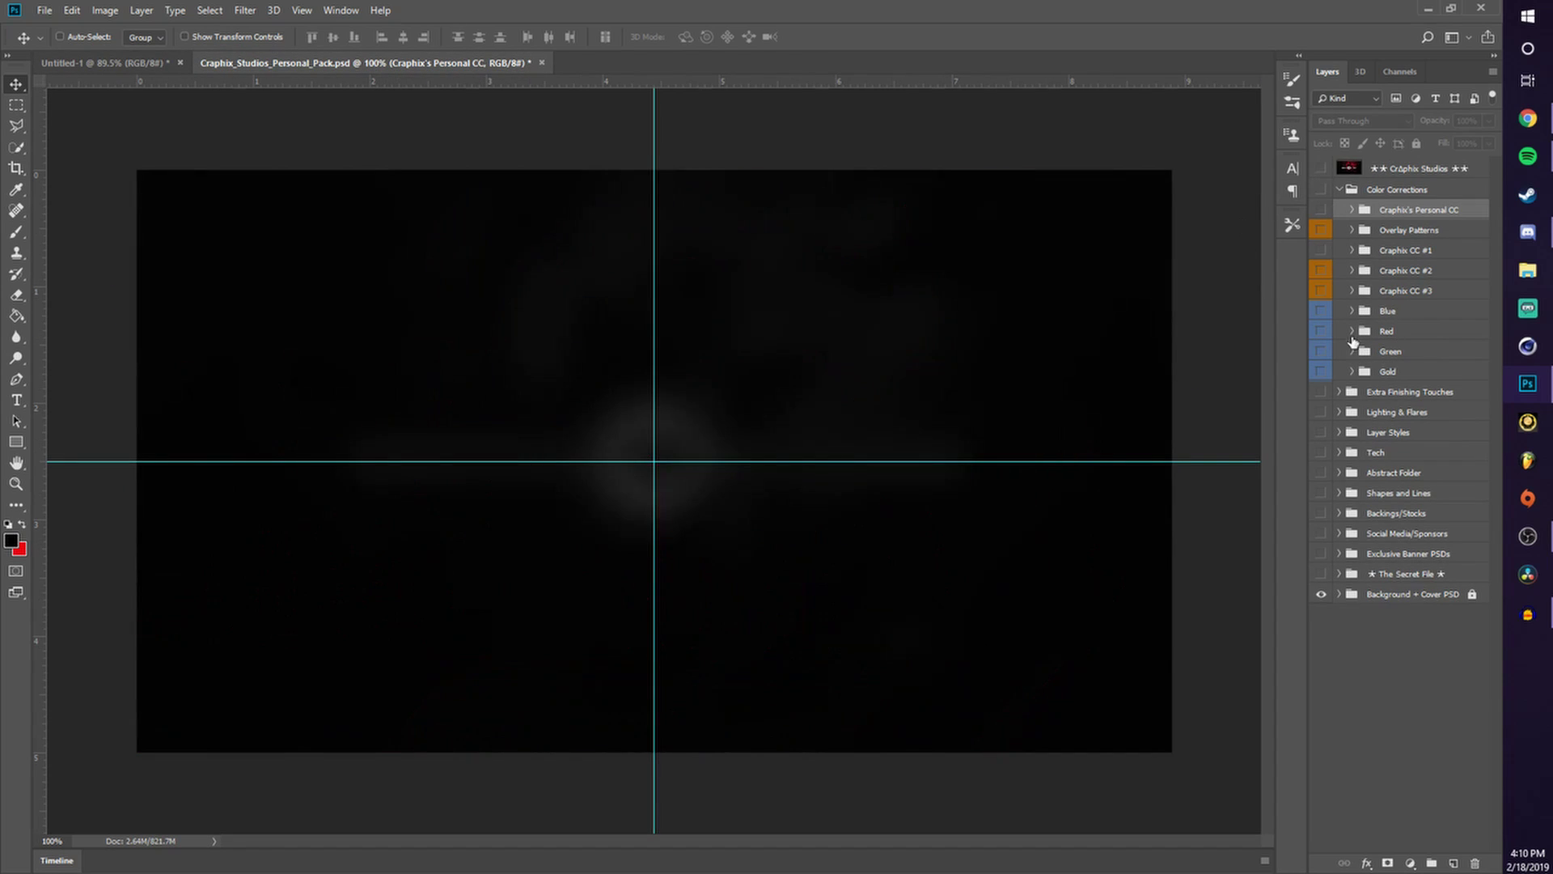
pyautogui.click(1375, 534)
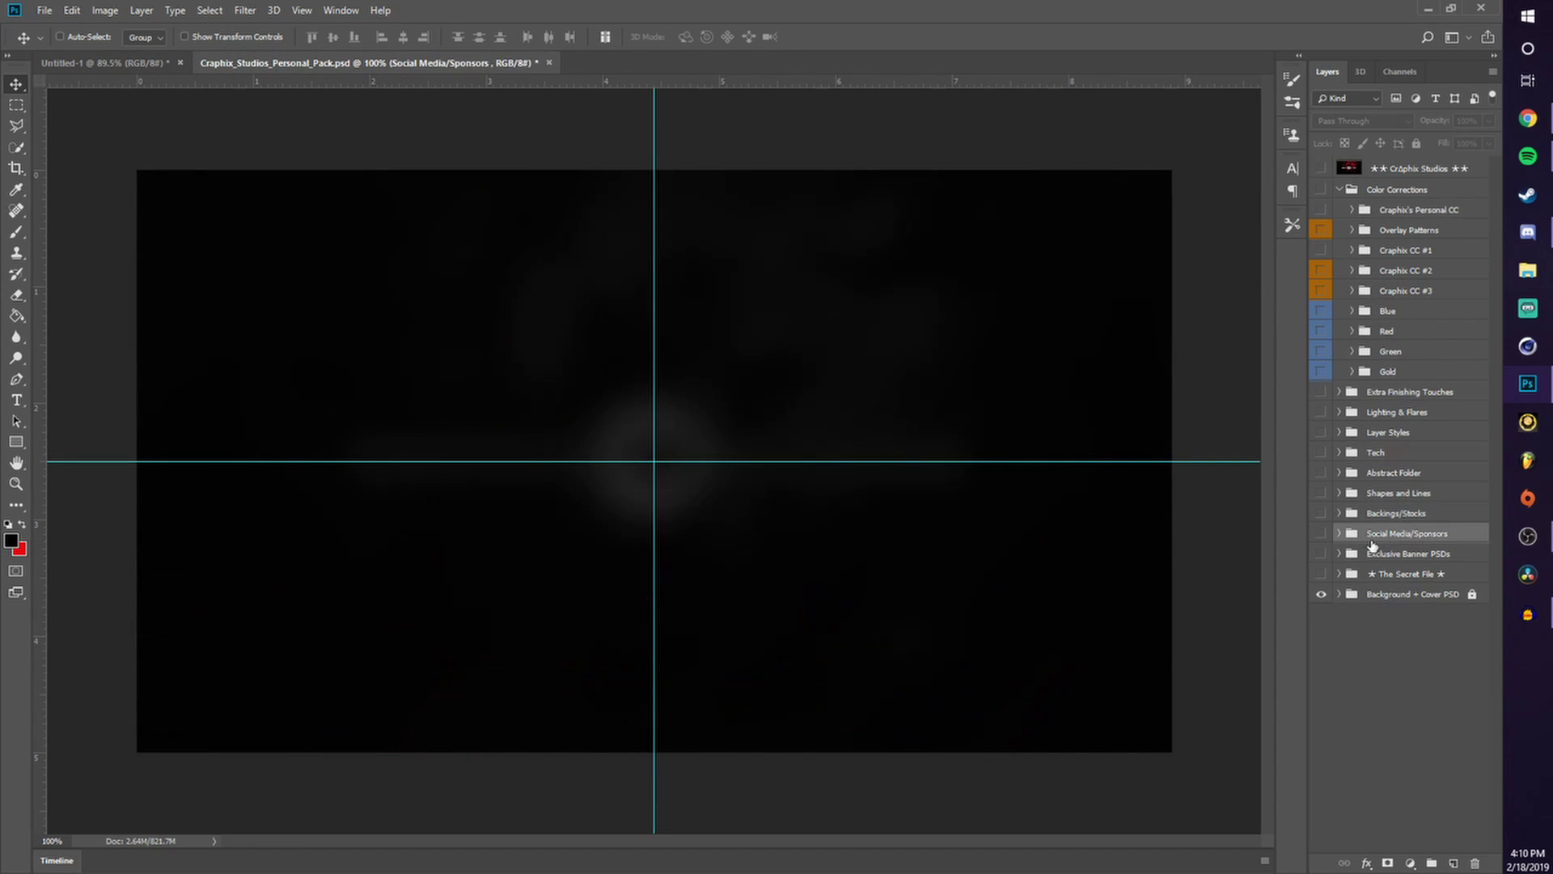
pyautogui.click(1321, 533)
pyautogui.click(1339, 534)
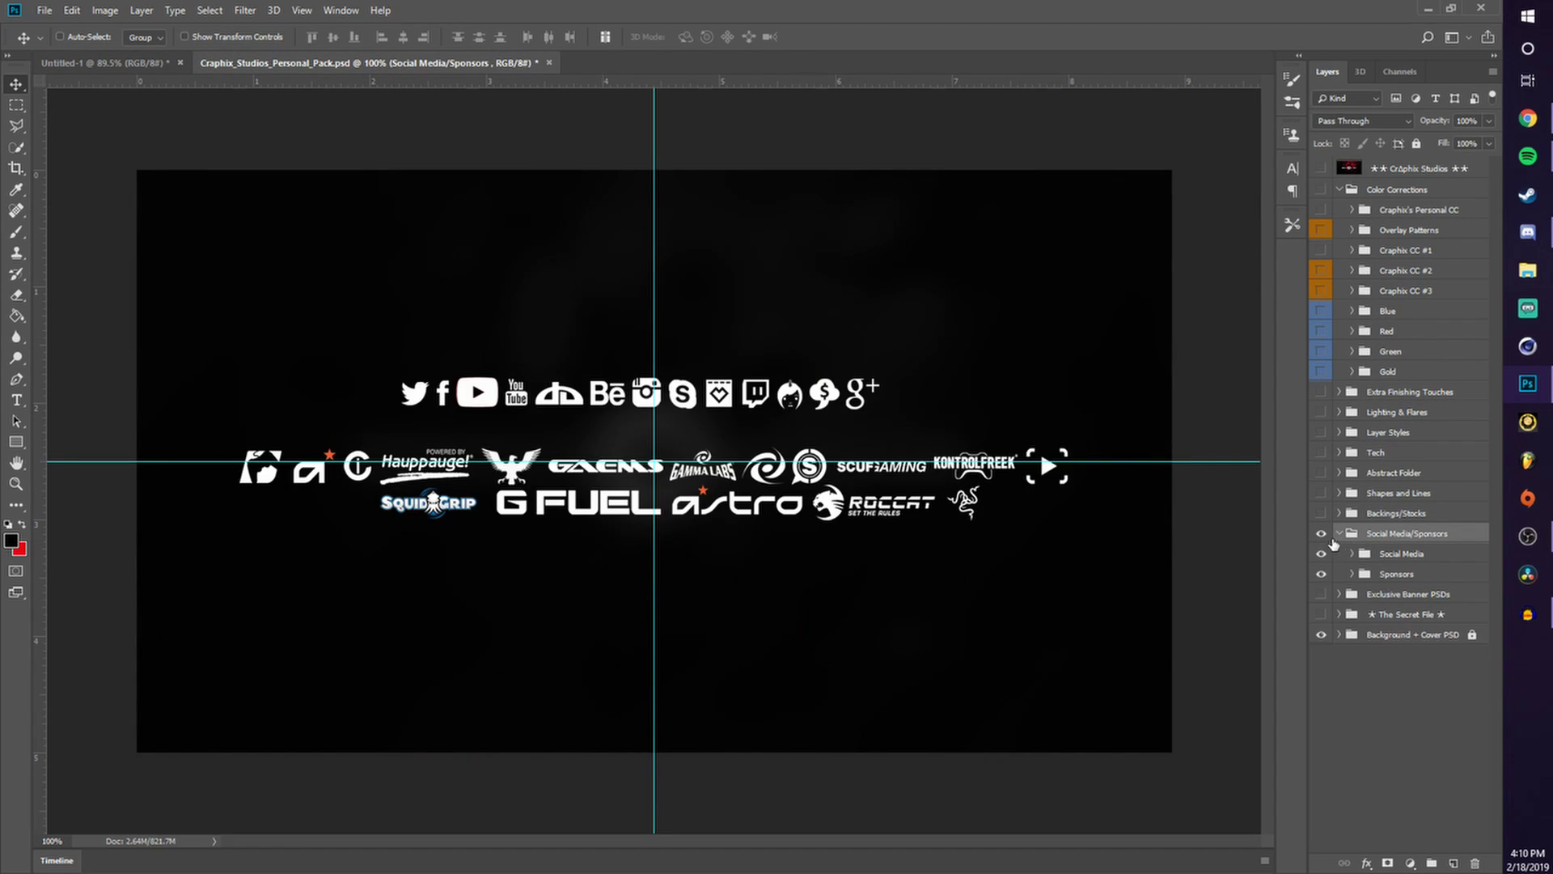
pyautogui.click(1380, 555)
pyautogui.click(1352, 553)
pyautogui.scroll(-1, 1412, 577)
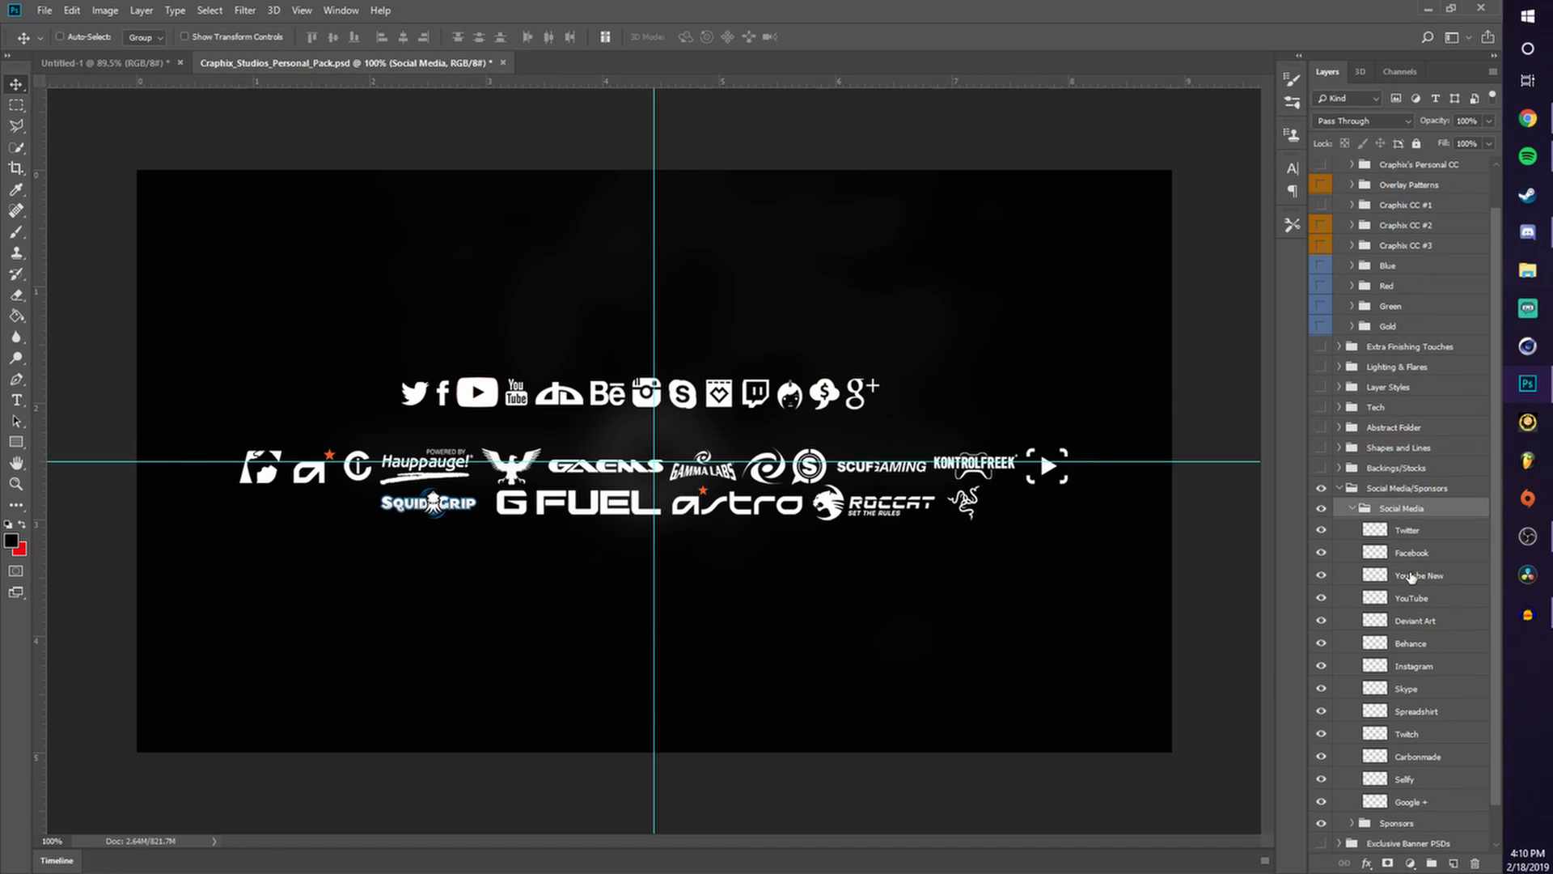
pyautogui.click(1411, 575)
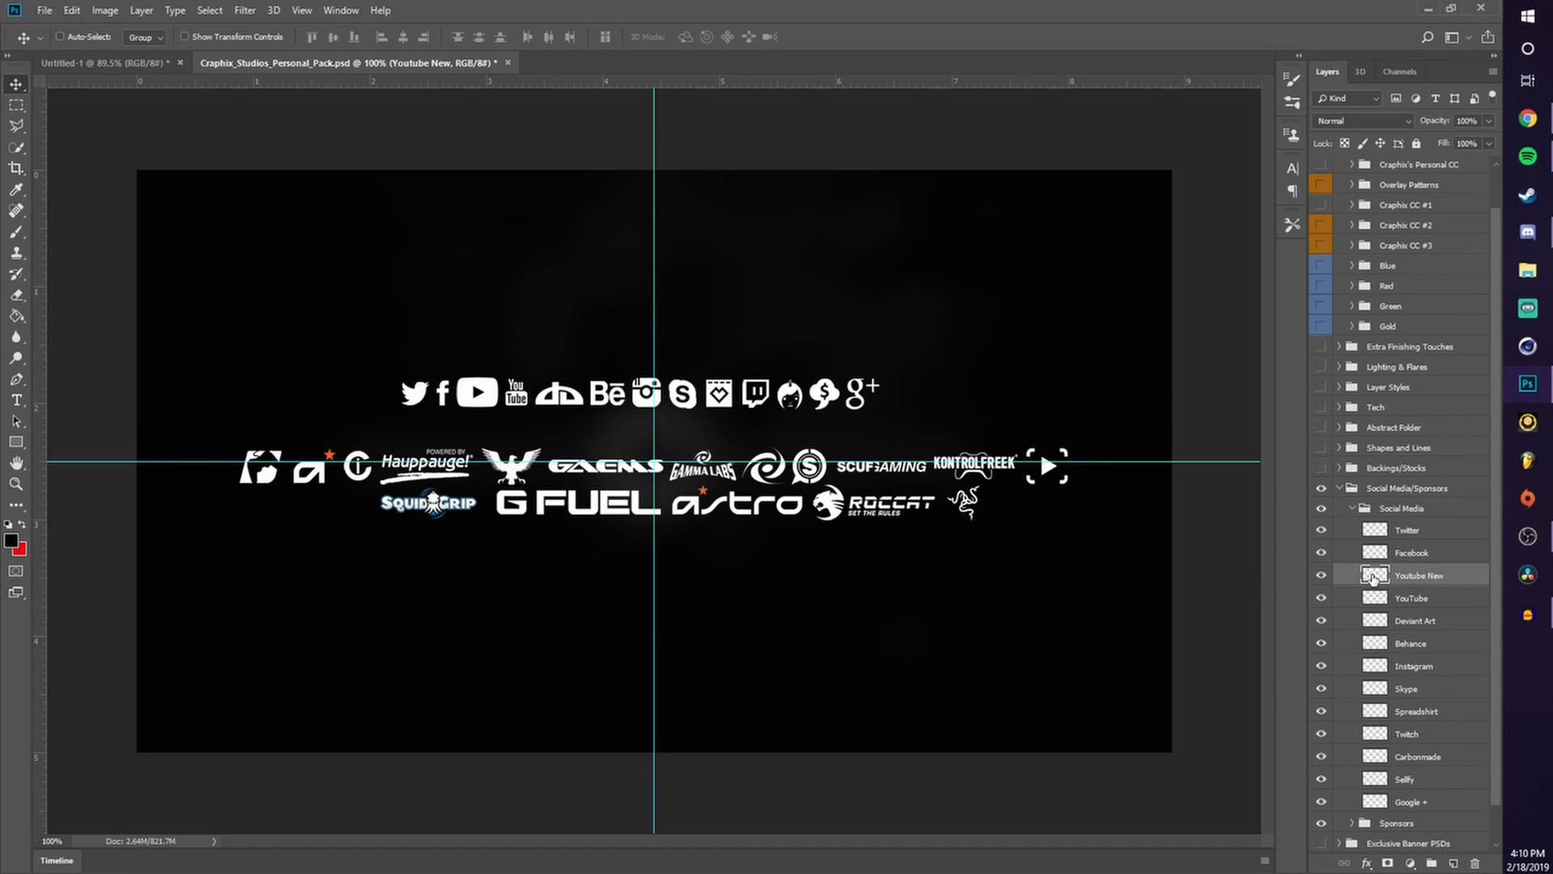
# Copy the YouTube logo into the banner, place it left of the hskiie logo, and resize it.
pyautogui.keyDown('ctrl'); pyautogui.click(1373, 578); pyautogui.keyUp('ctrl')
pyautogui.moveTo(478, 393); pyautogui.dragTo(689, 365)
pyautogui.moveTo(661, 430); pyautogui.dragTo(320, 459)
pyautogui.hotkey('ctrl', 't')
pyautogui.press('Return')
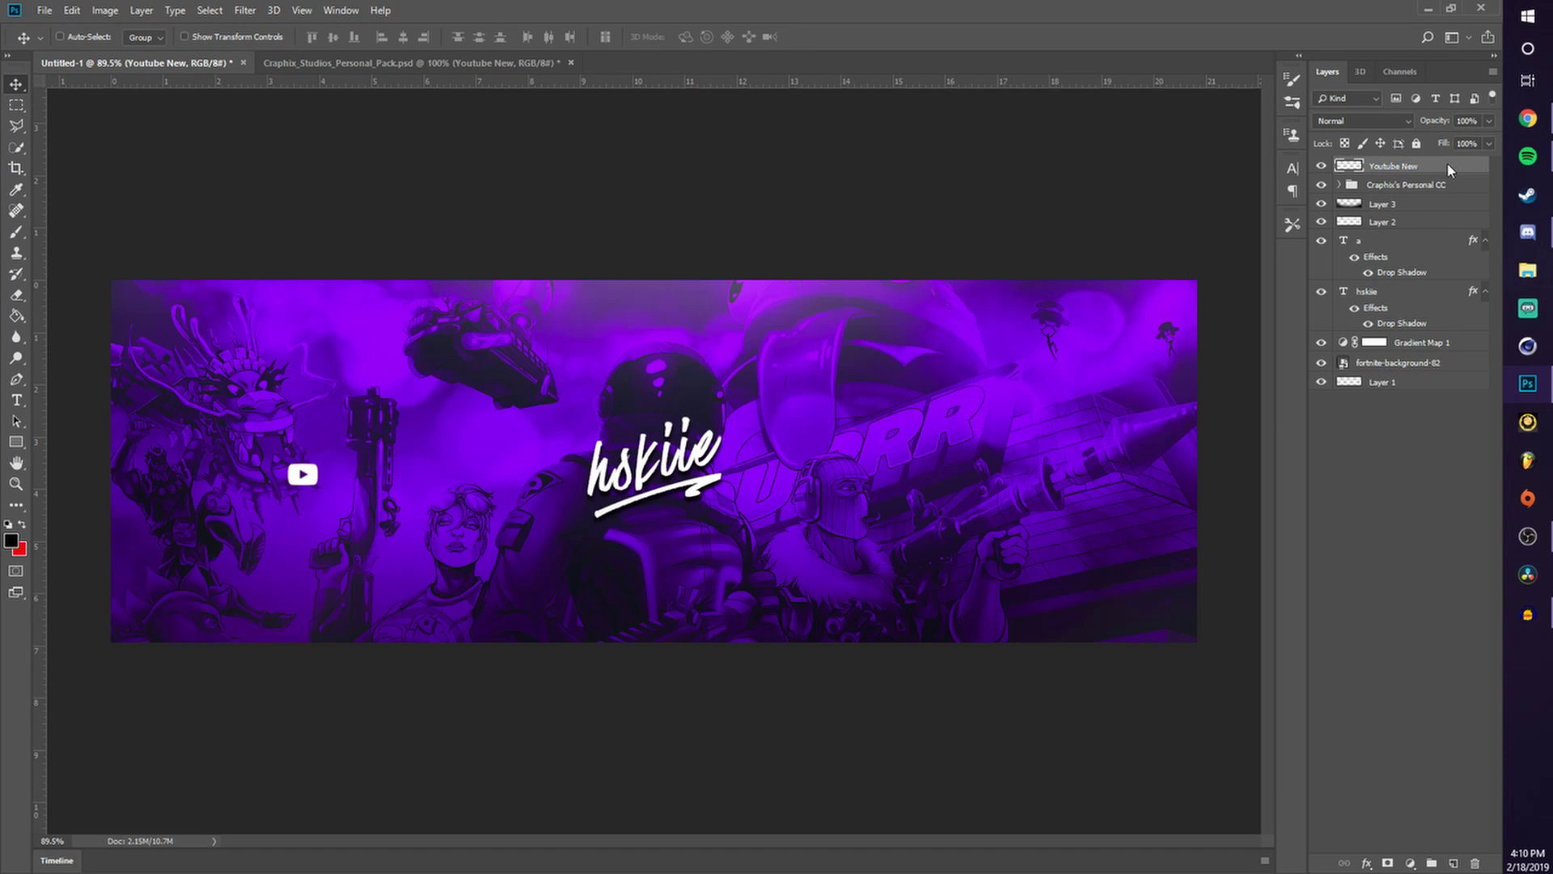
# Add a drop shadow to the Youtube New layer with 40% opacity and 3 px distance.
pyautogui.doubleClick(1429, 177)
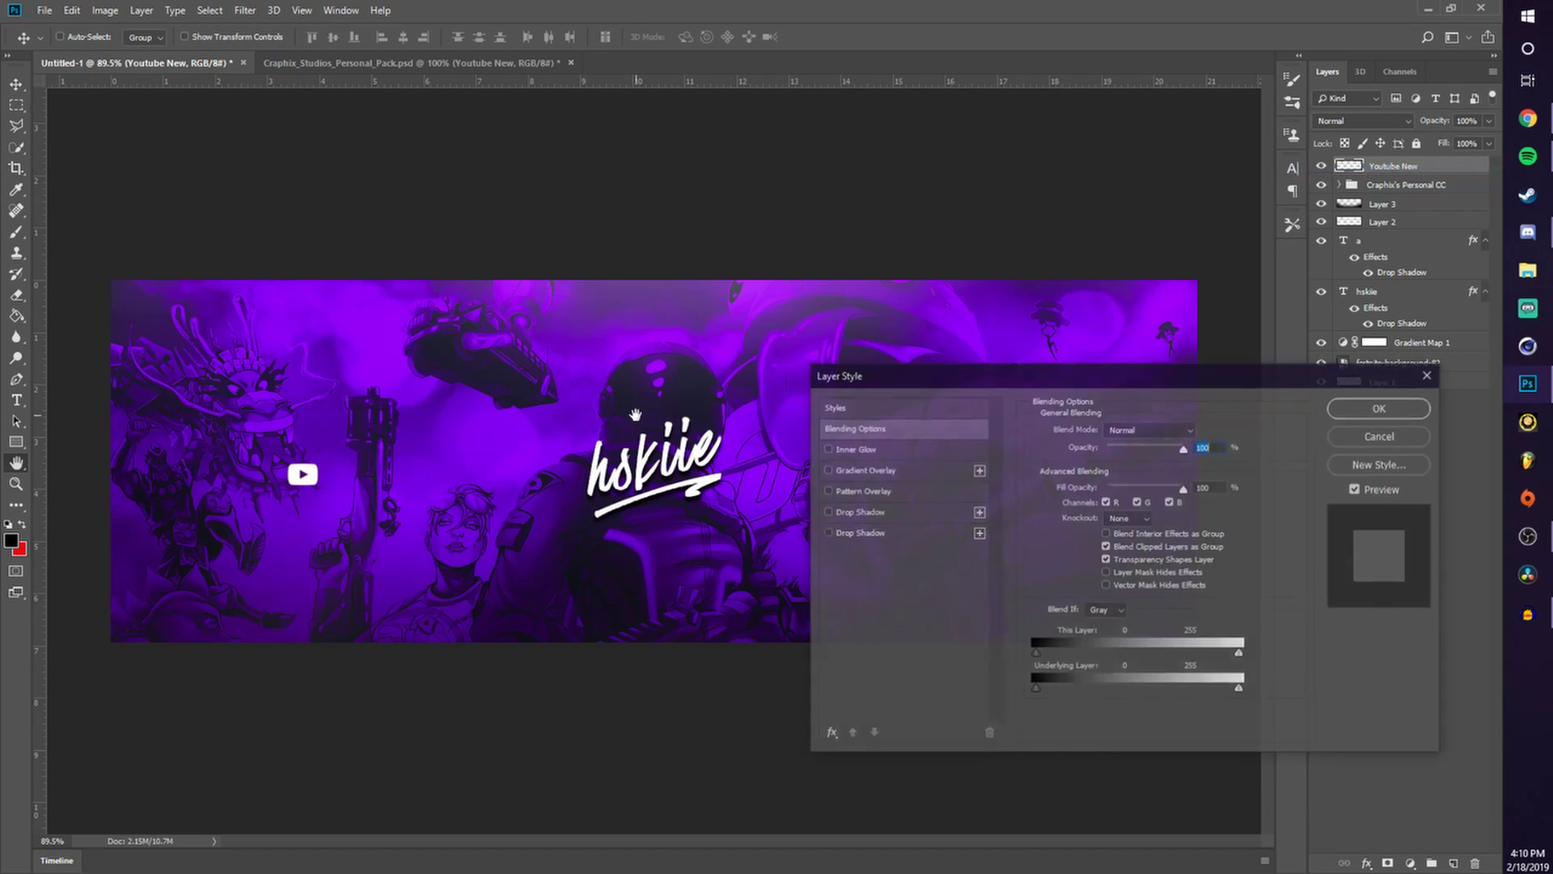
pyautogui.click(826, 532)
pyautogui.click(851, 531)
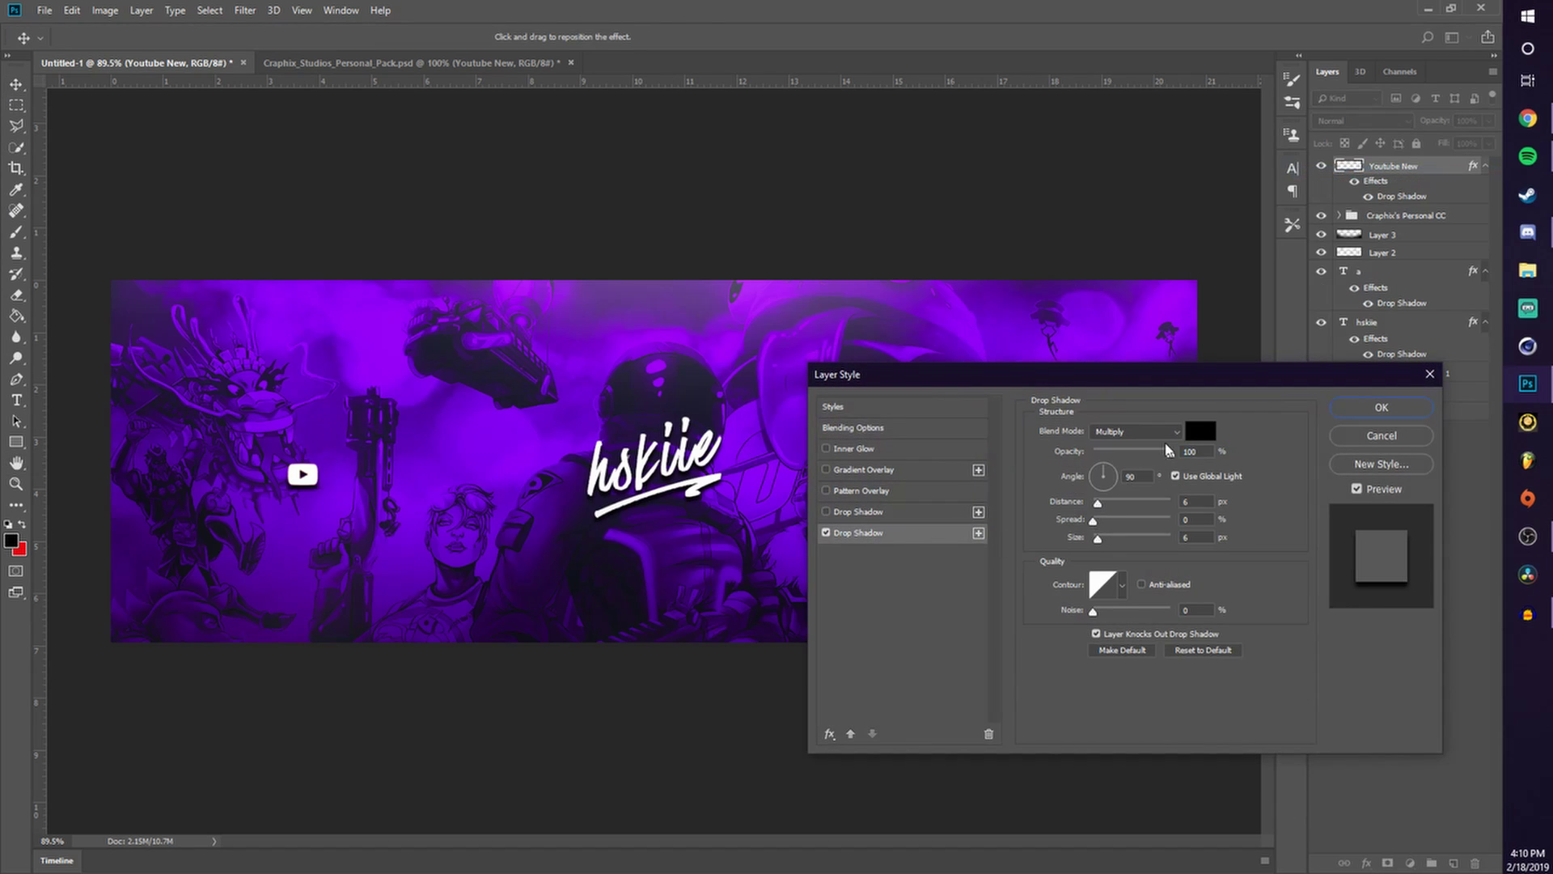
pyautogui.moveTo(1167, 450); pyautogui.dragTo(1124, 451)
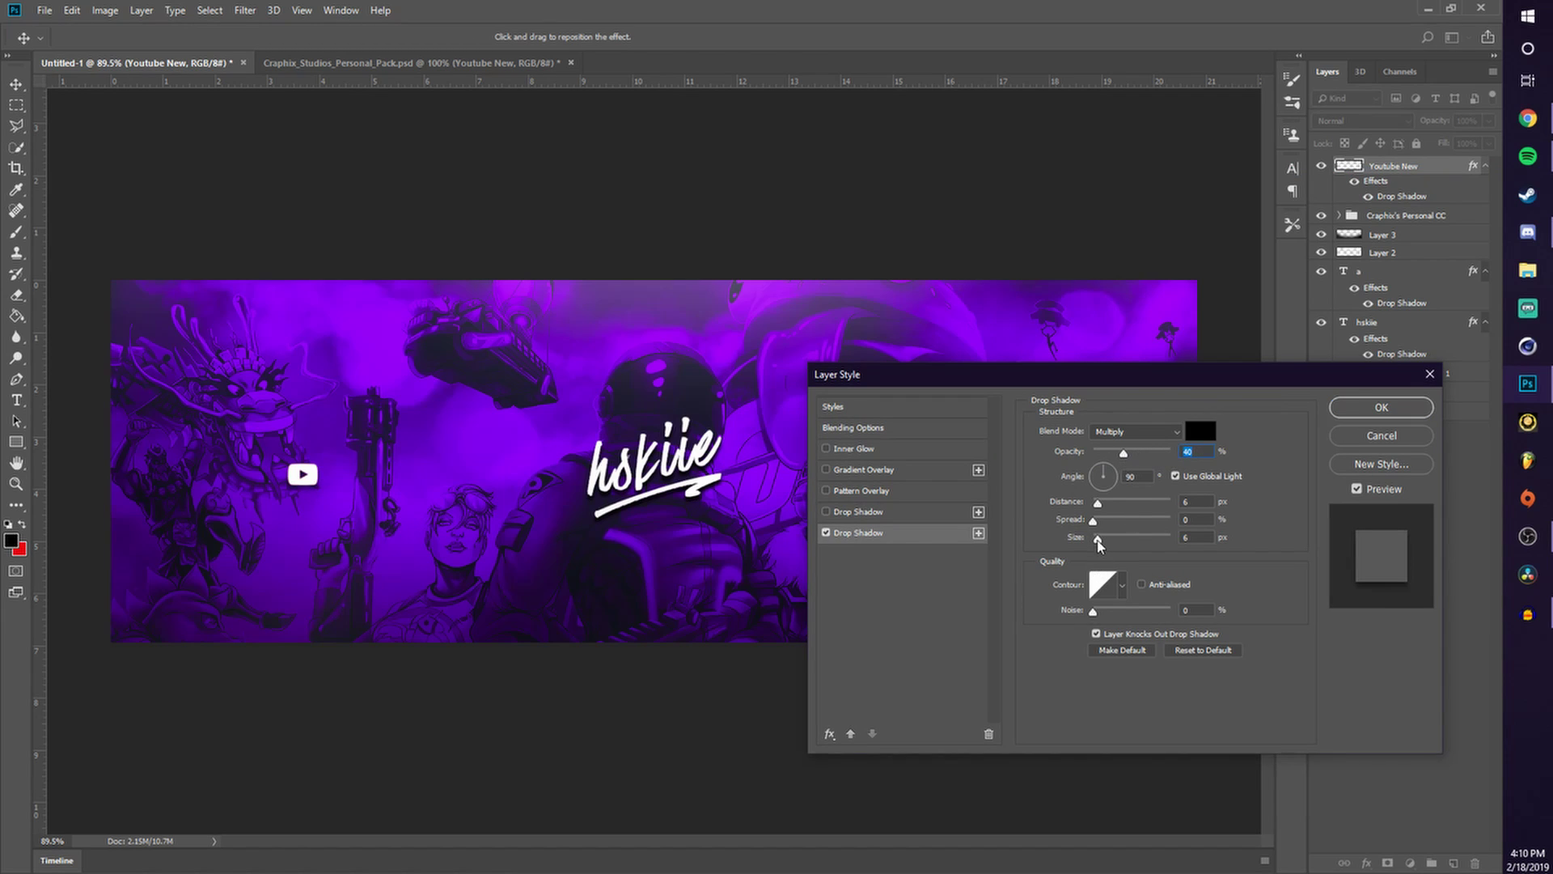
pyautogui.moveTo(1098, 503); pyautogui.dragTo(1097, 505)
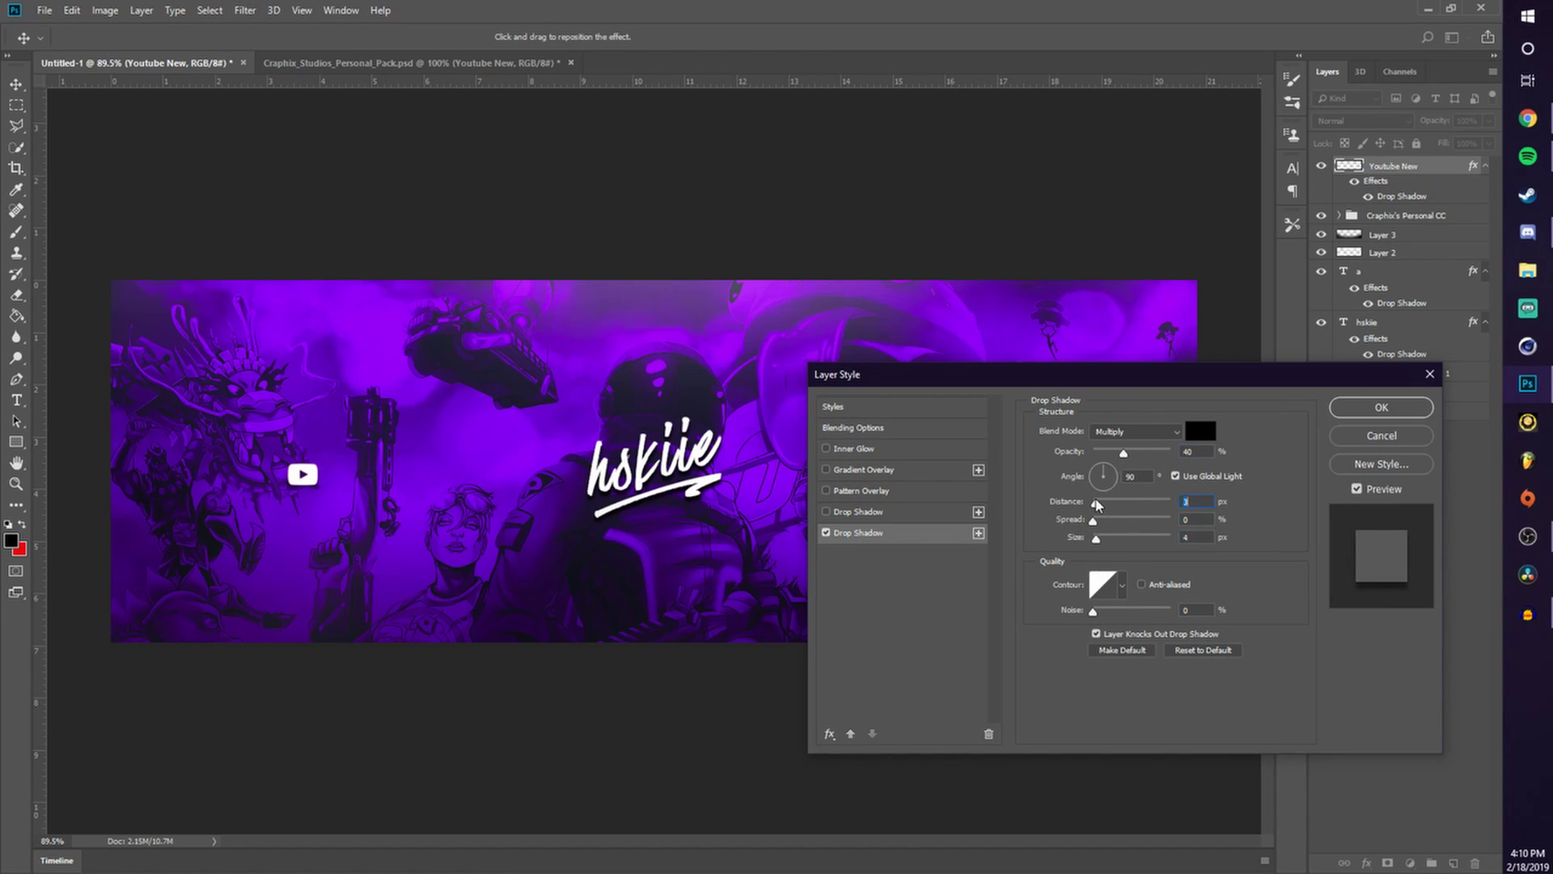
pyautogui.click(1355, 414)
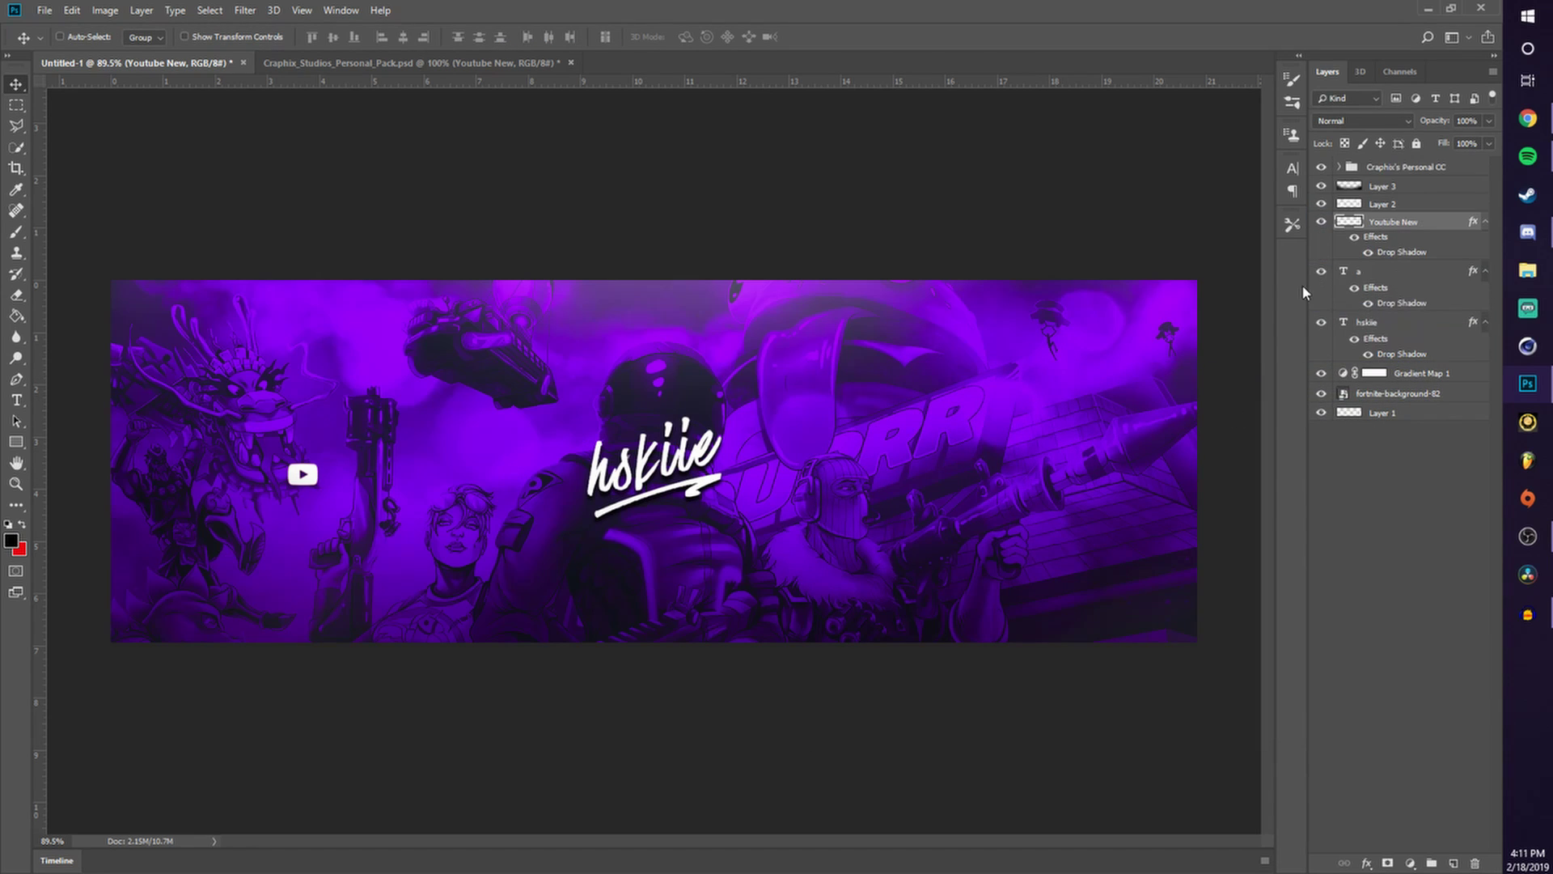
# Select the Instagram icon in the social media pack and copy it into the purple banner.
pyautogui.click(405, 62)
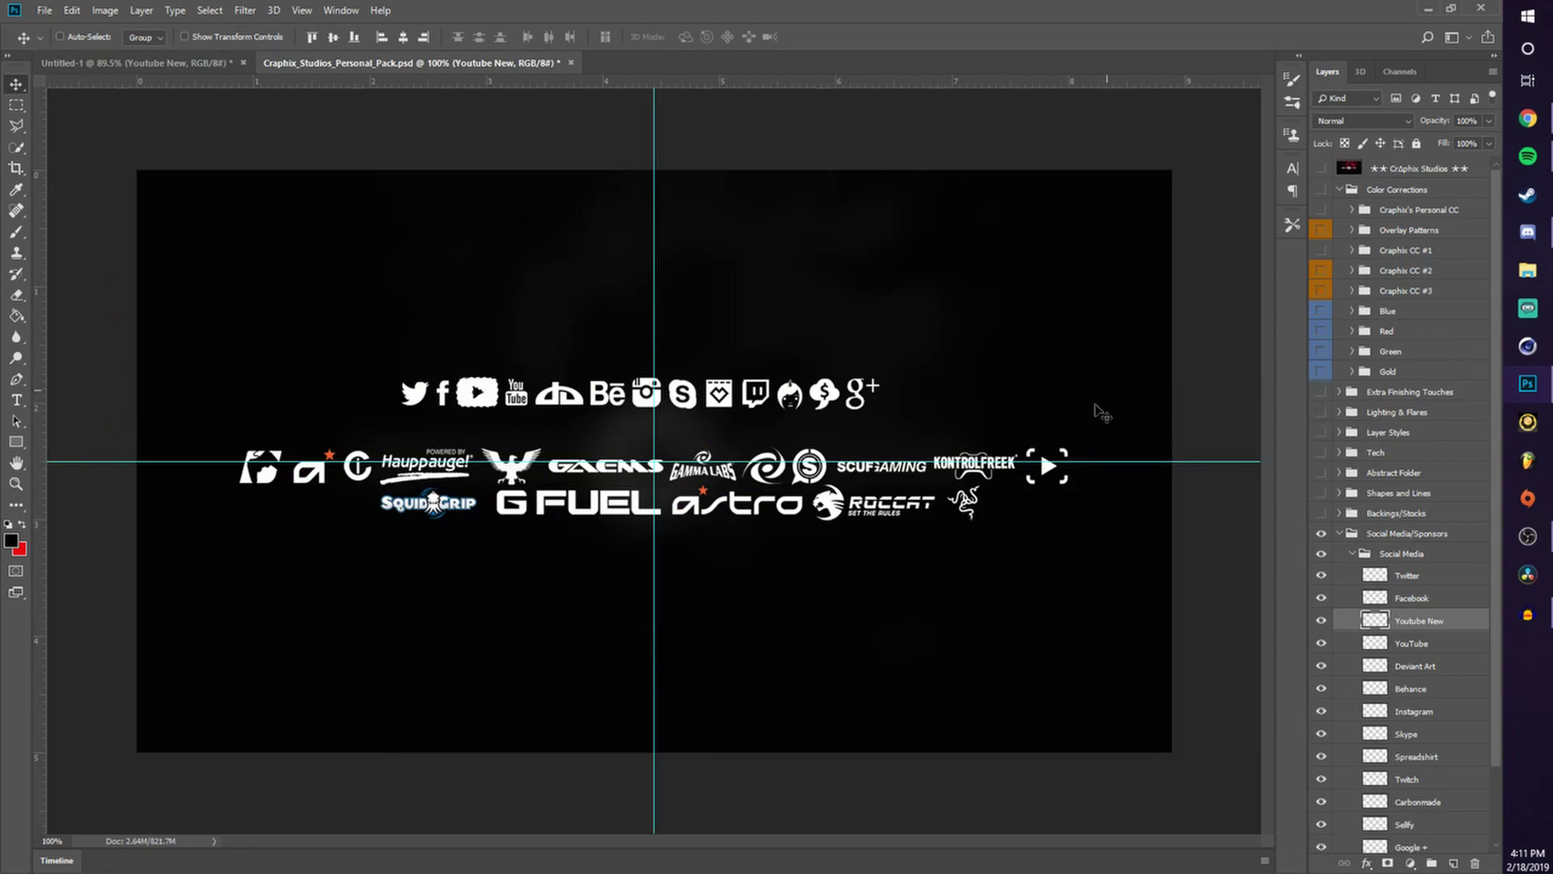
pyautogui.click(1426, 643)
pyautogui.click(1425, 666)
pyautogui.click(1423, 688)
pyautogui.click(1422, 711)
pyautogui.keyDown('ctrl'); pyautogui.click(1380, 714); pyautogui.keyUp('ctrl')
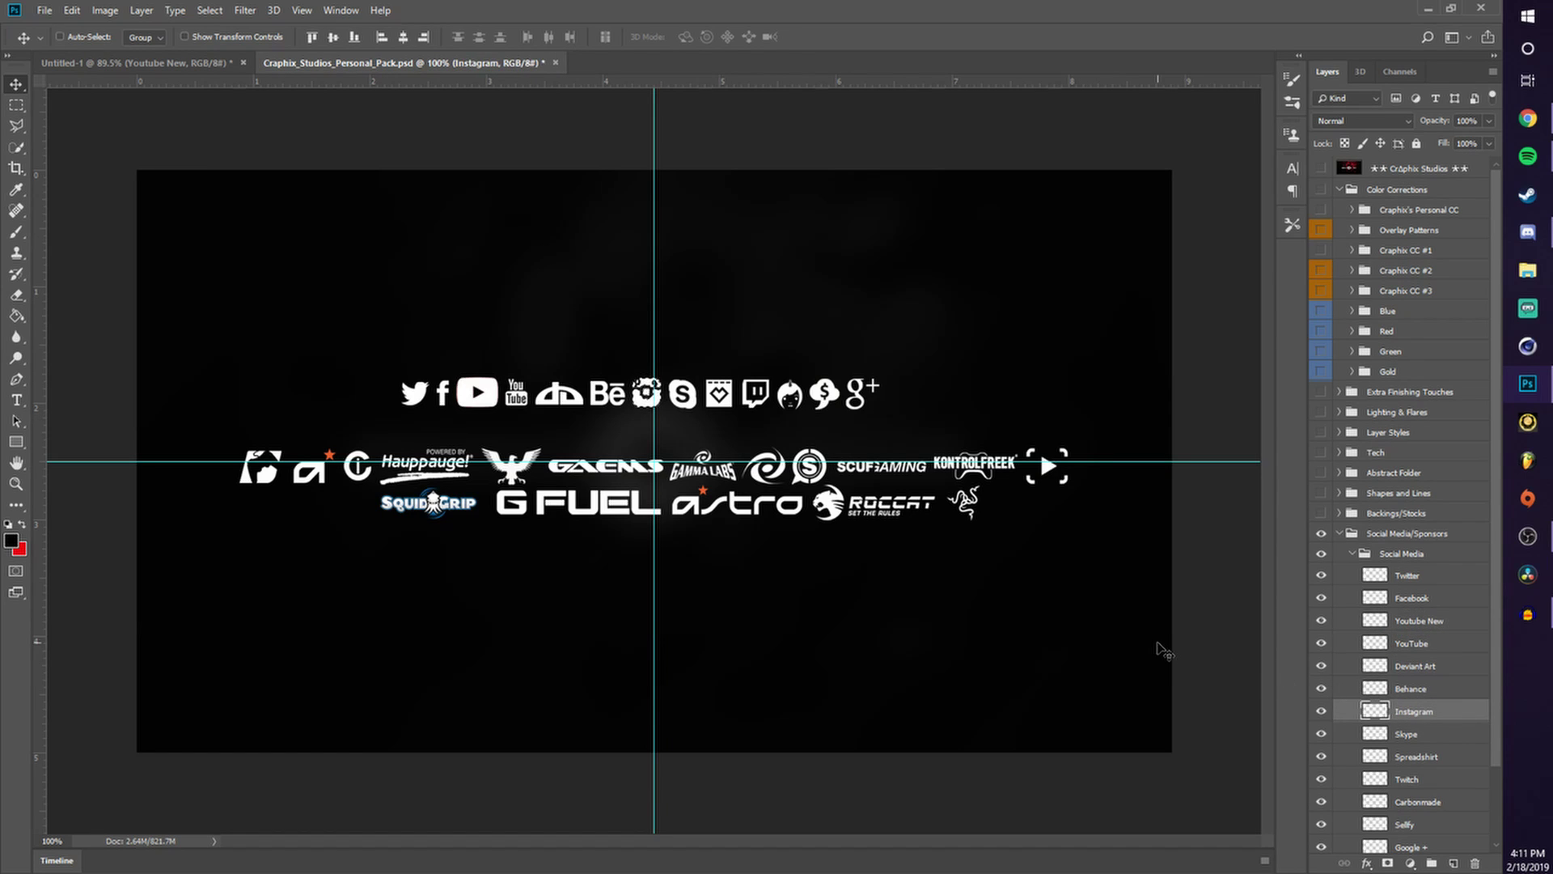
pyautogui.moveTo(758, 477); pyautogui.dragTo(1063, 479)
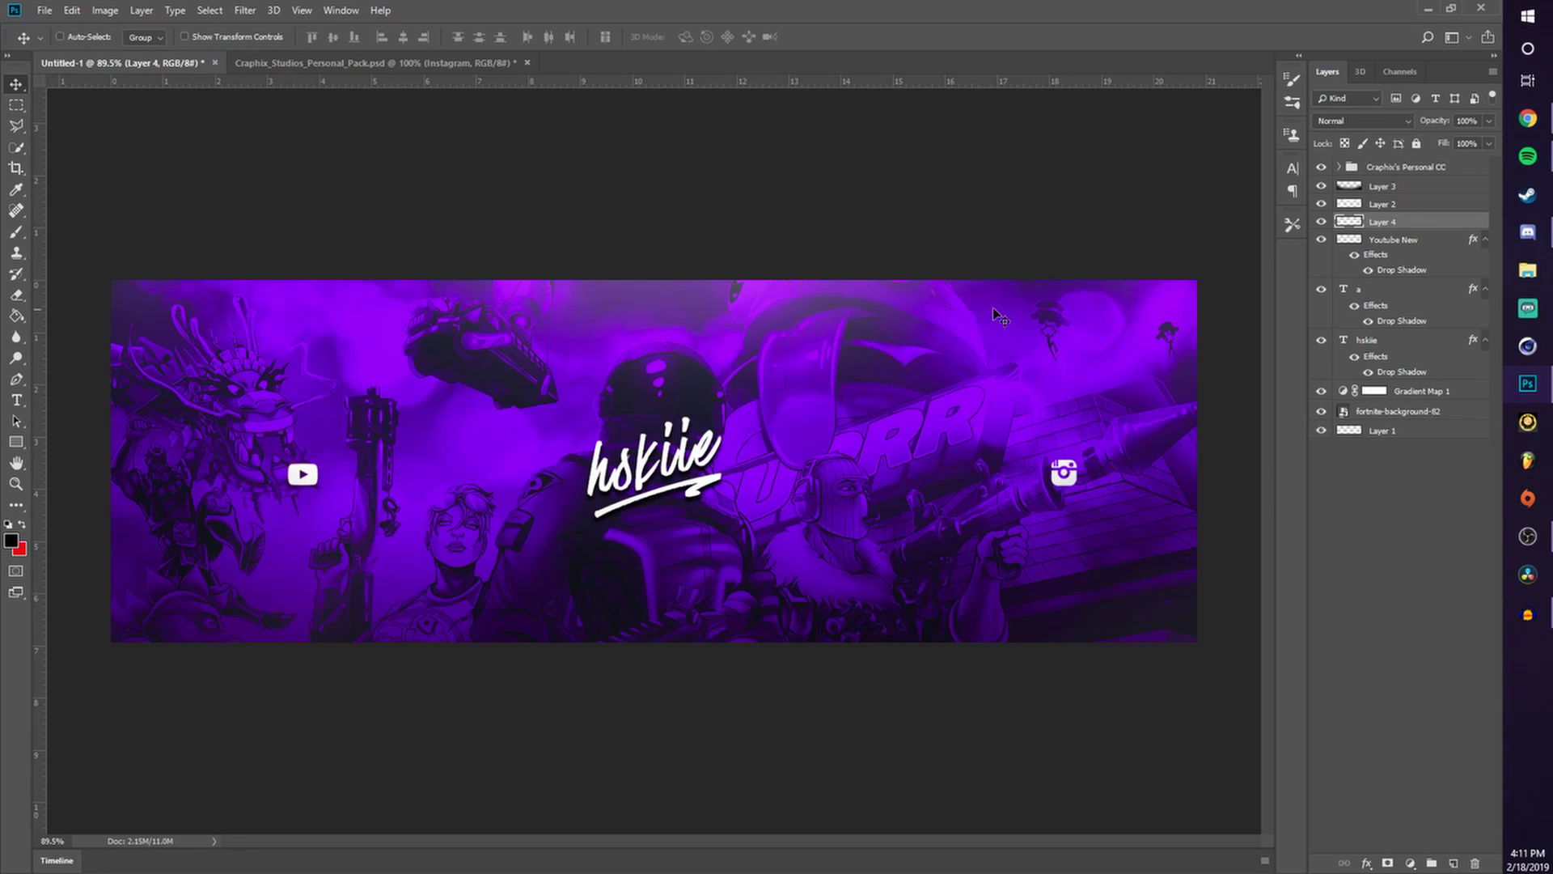
# Give the Instagram icon layer a drop shadow and position it on the banner's right side.
pyautogui.doubleClick(1394, 222)
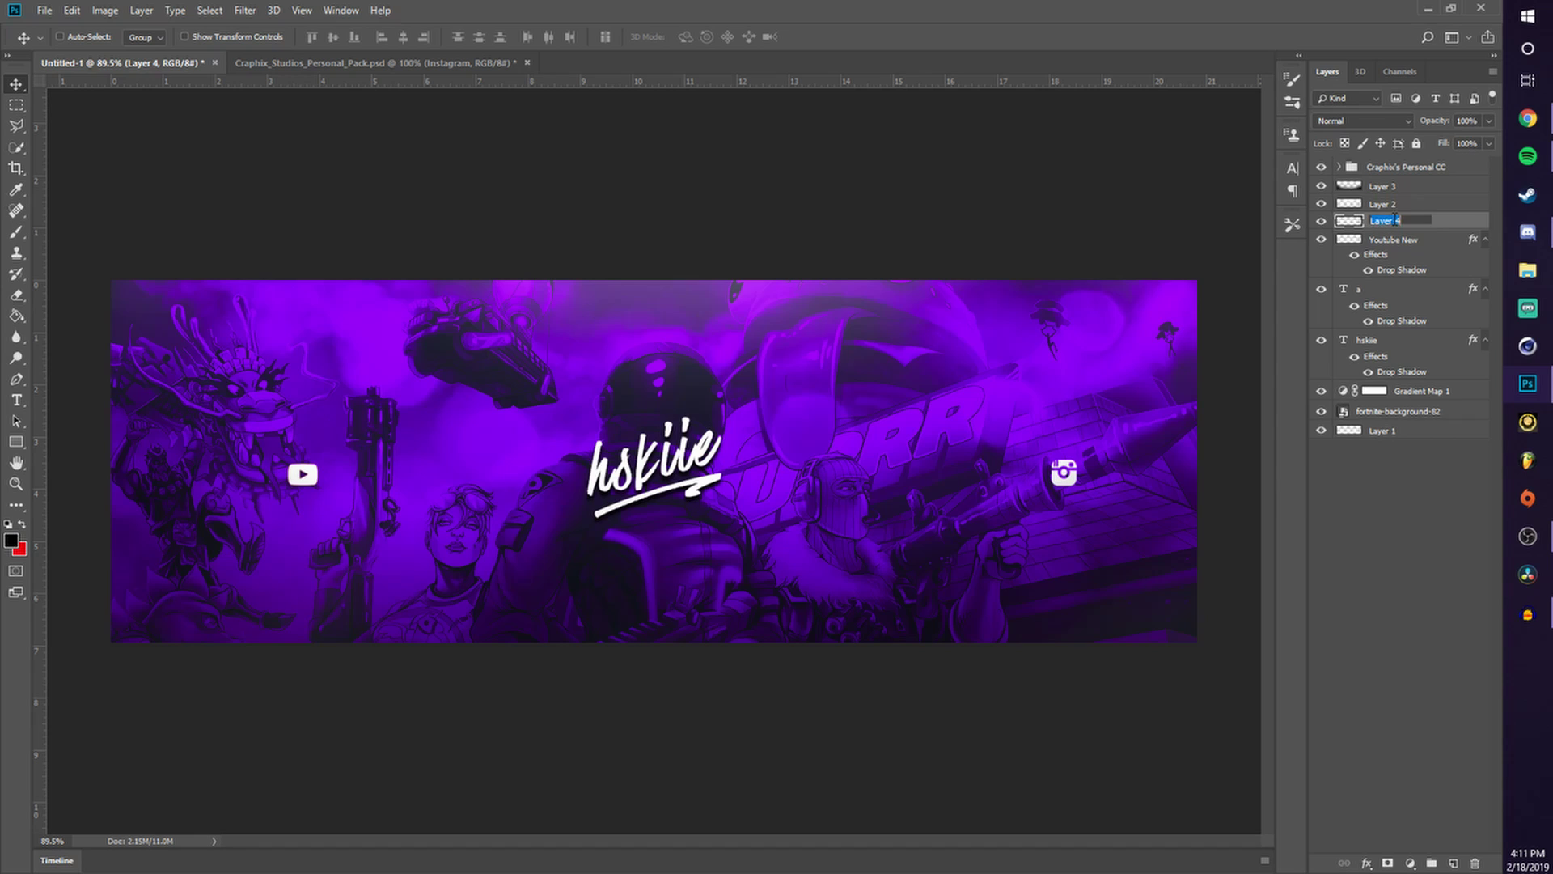
pyautogui.doubleClick(1444, 226)
pyautogui.click(826, 533)
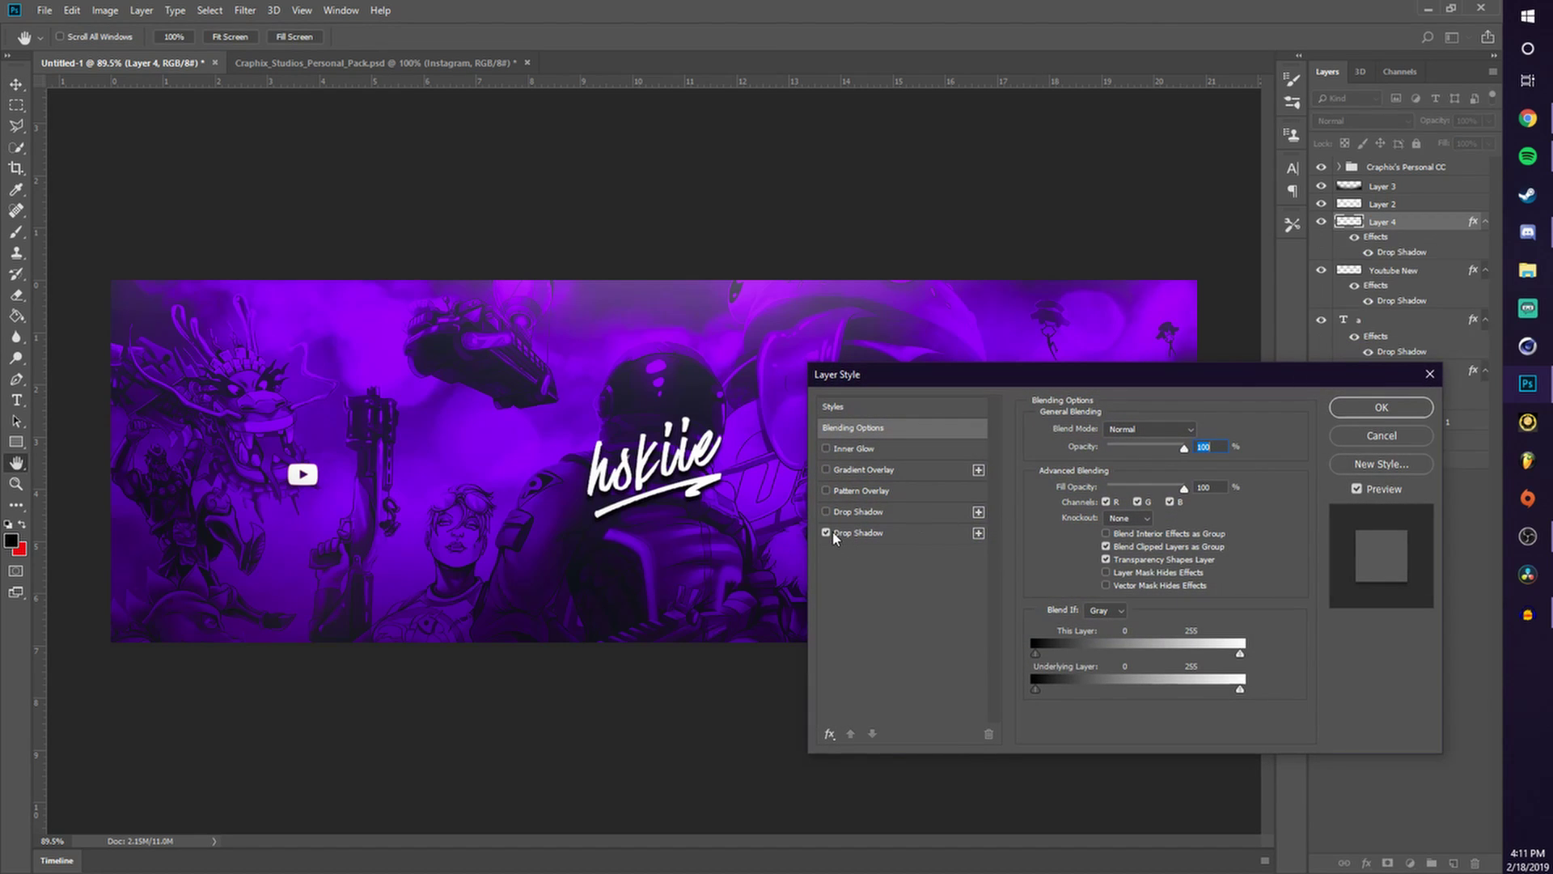
pyautogui.click(1382, 407)
pyautogui.press('v')
pyautogui.moveTo(1082, 474); pyautogui.dragTo(1049, 477)
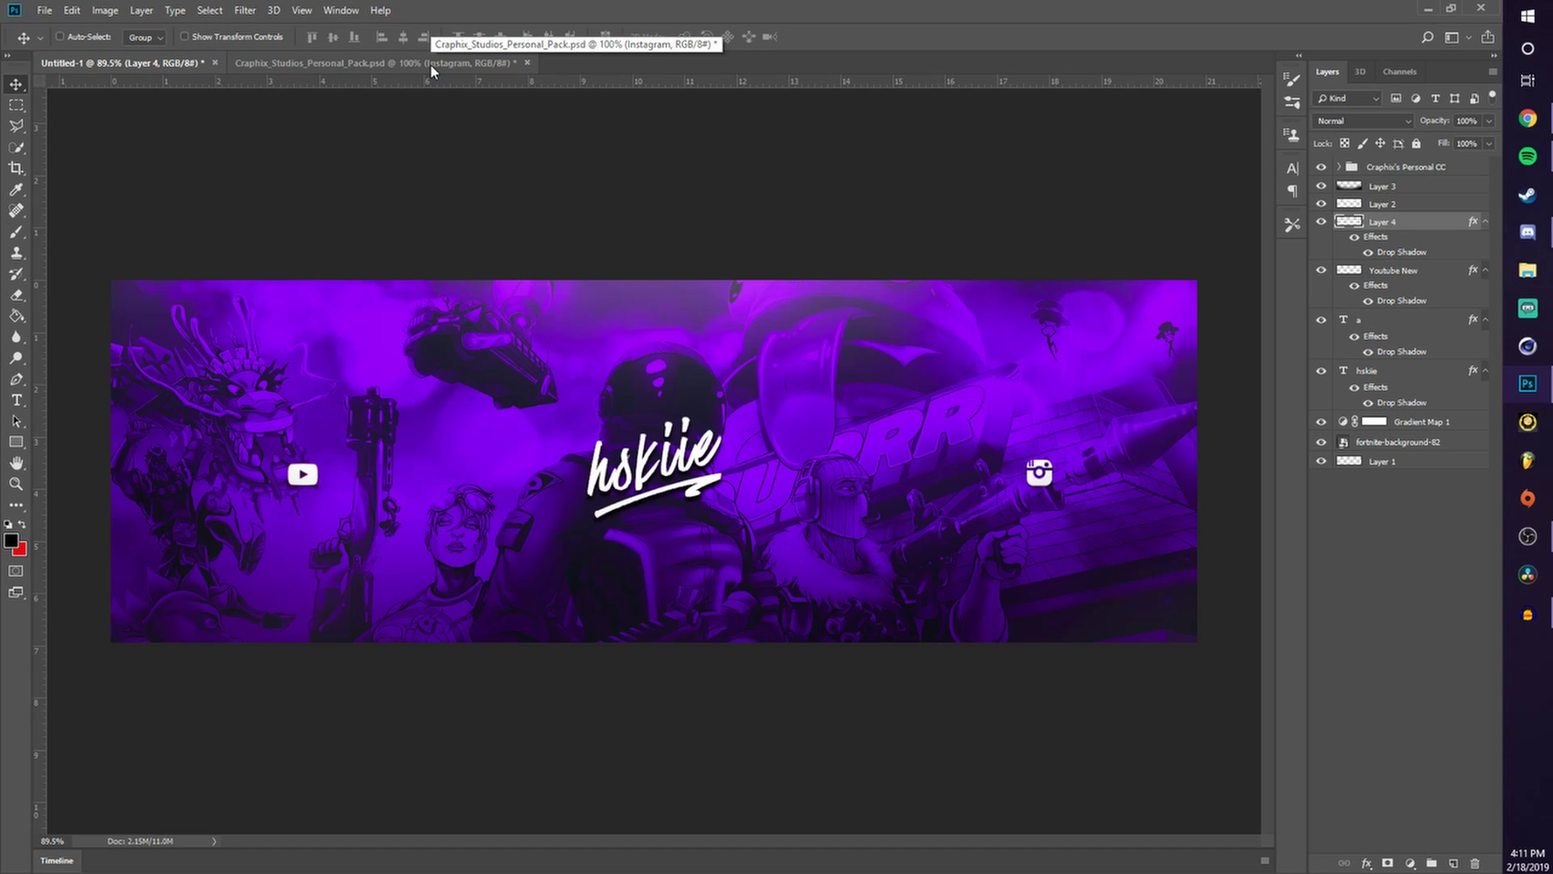
# Rasterize fortnite-background-82 and blur the left dragon and lower-right corner with a ~354 px Blur brush.
pyautogui.click(1398, 442)
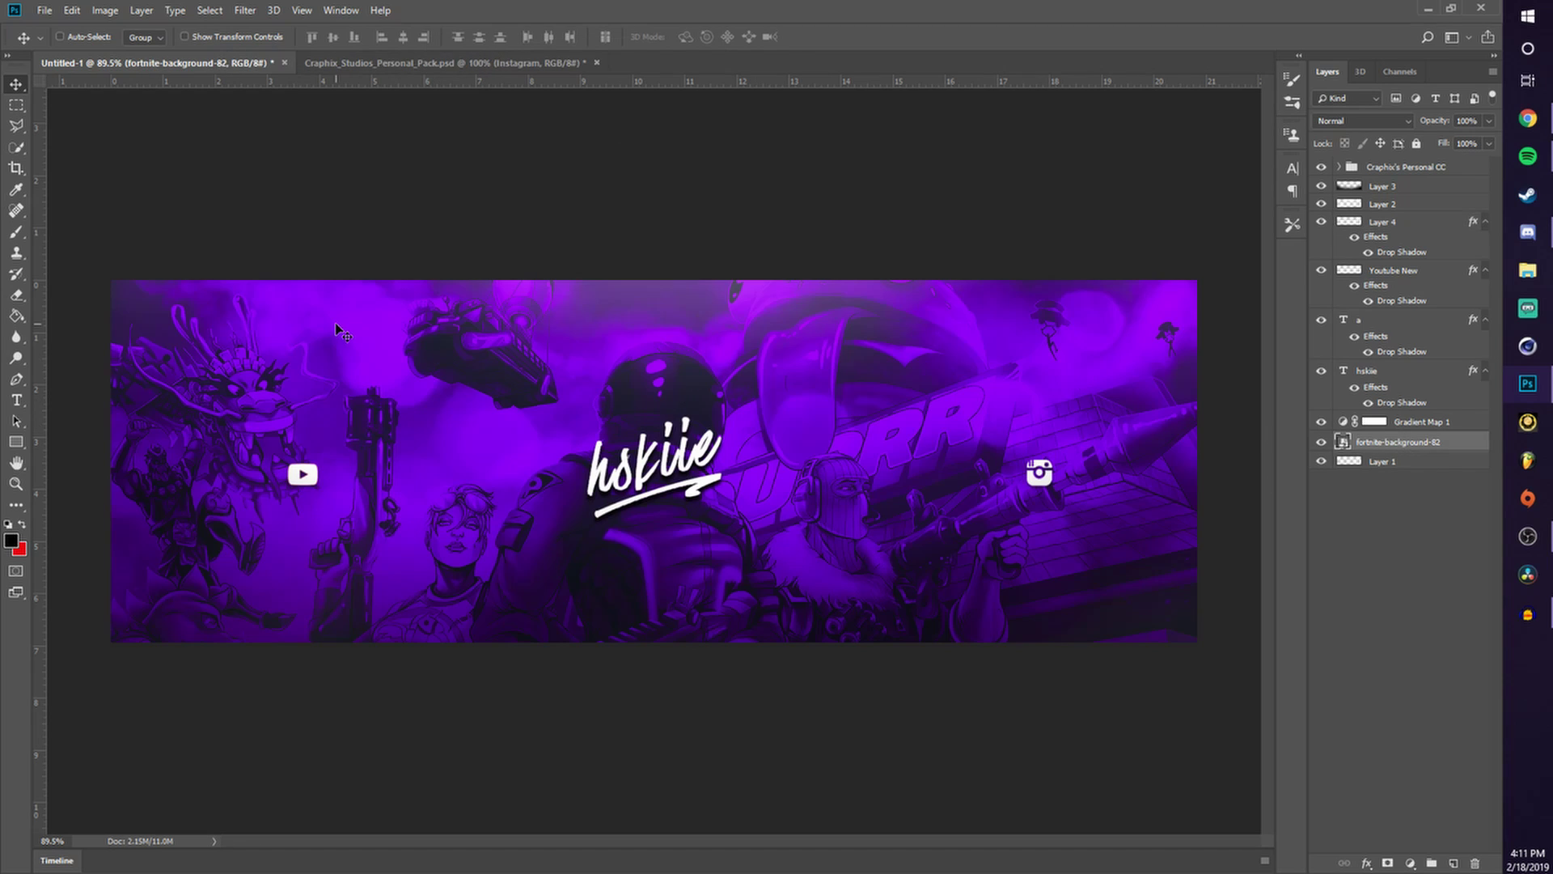
pyautogui.click(18, 337)
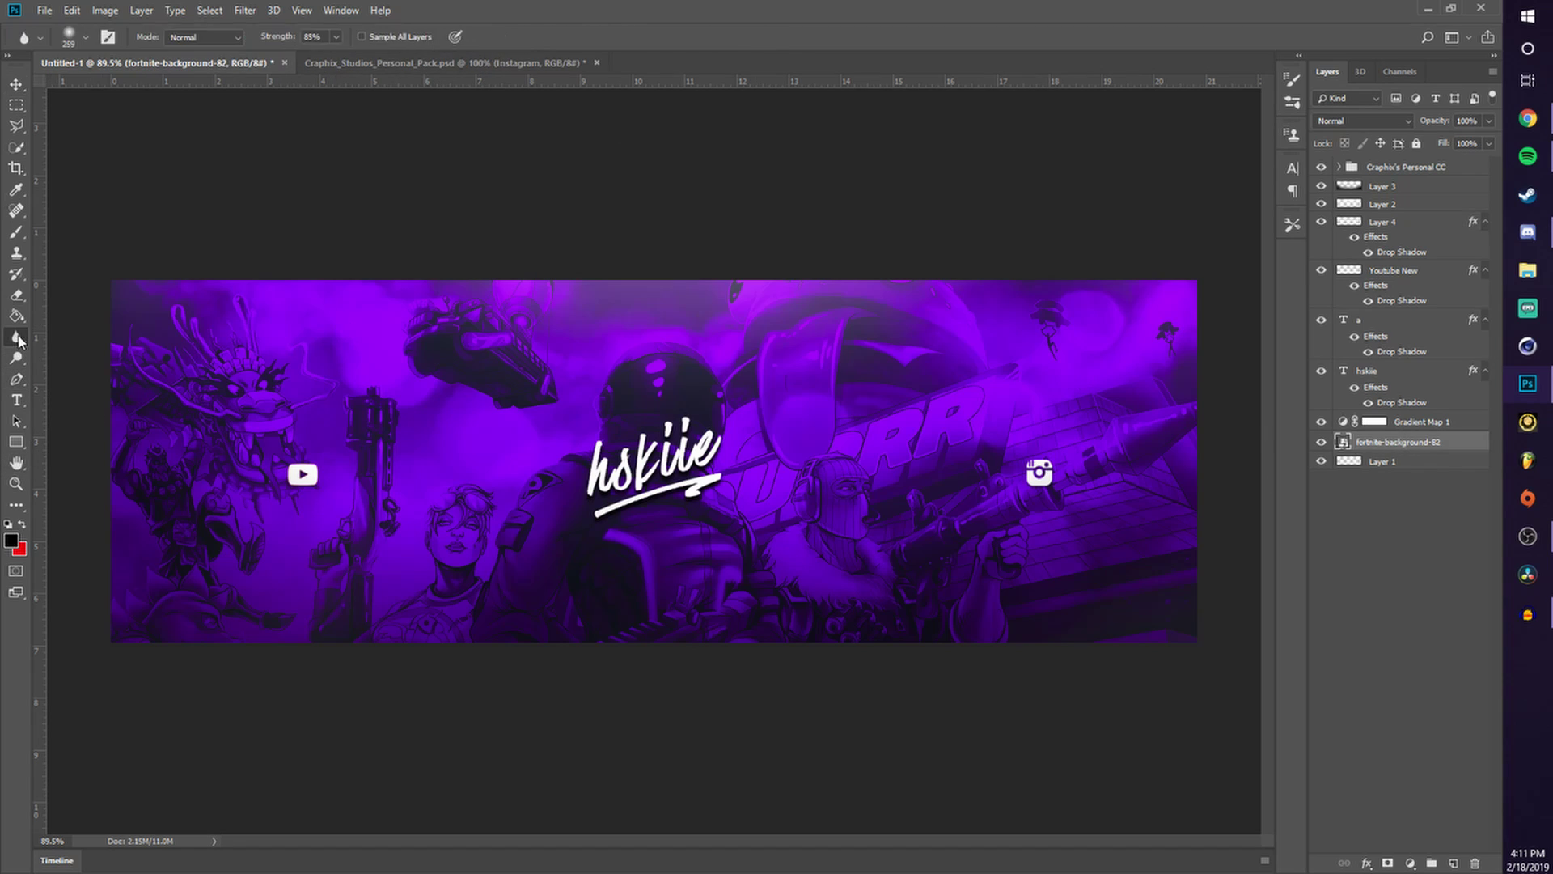
pyautogui.click(936, 438)
pyautogui.click(731, 343)
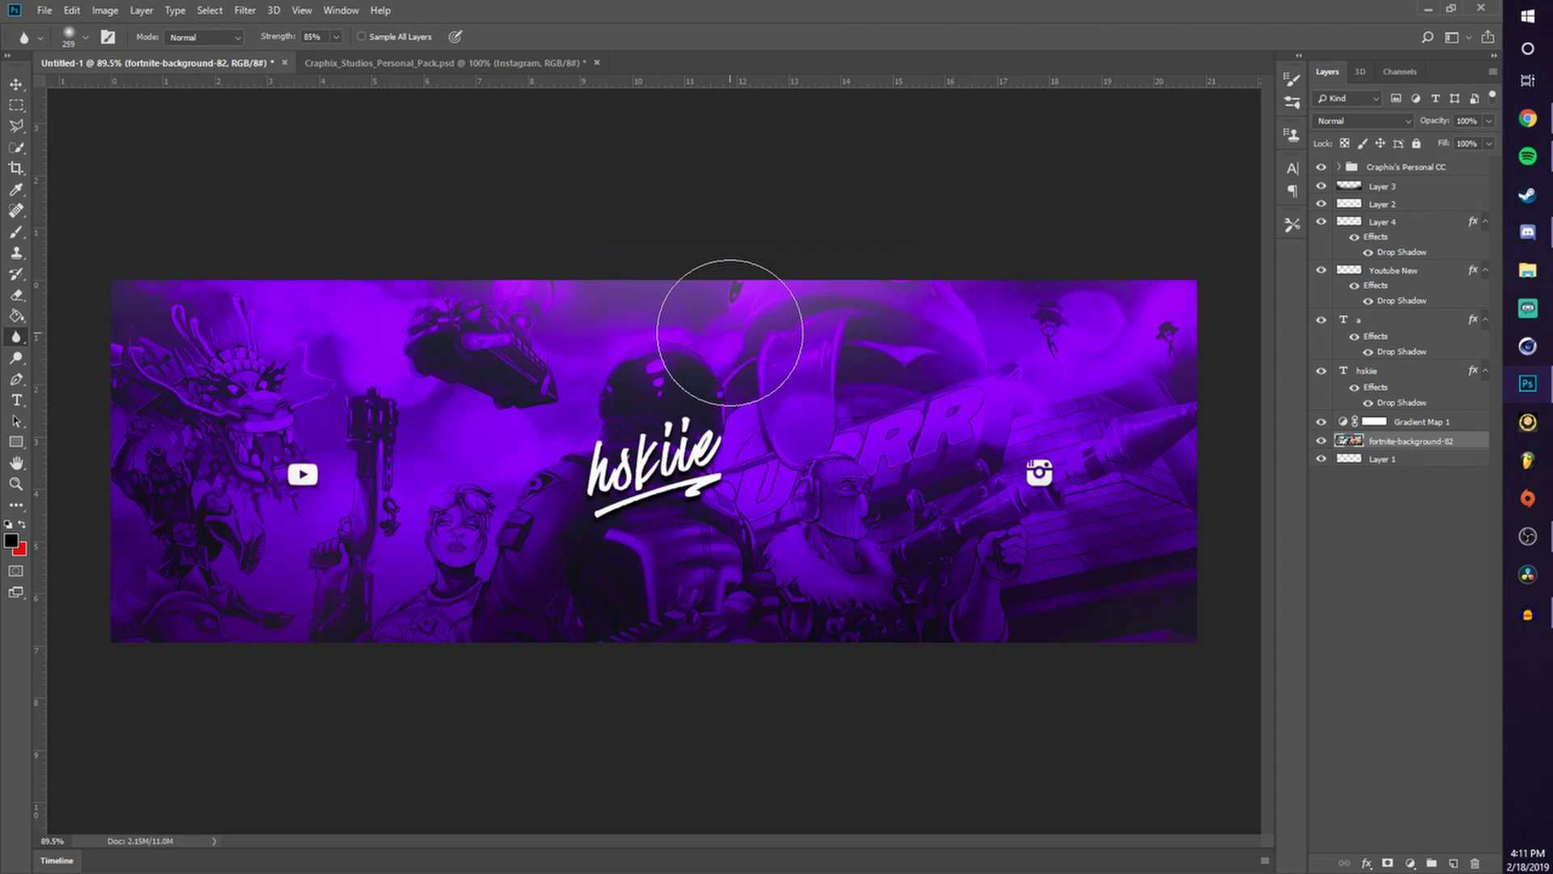
pyautogui.click(85, 37)
pyautogui.moveTo(171, 90); pyautogui.dragTo(173, 90)
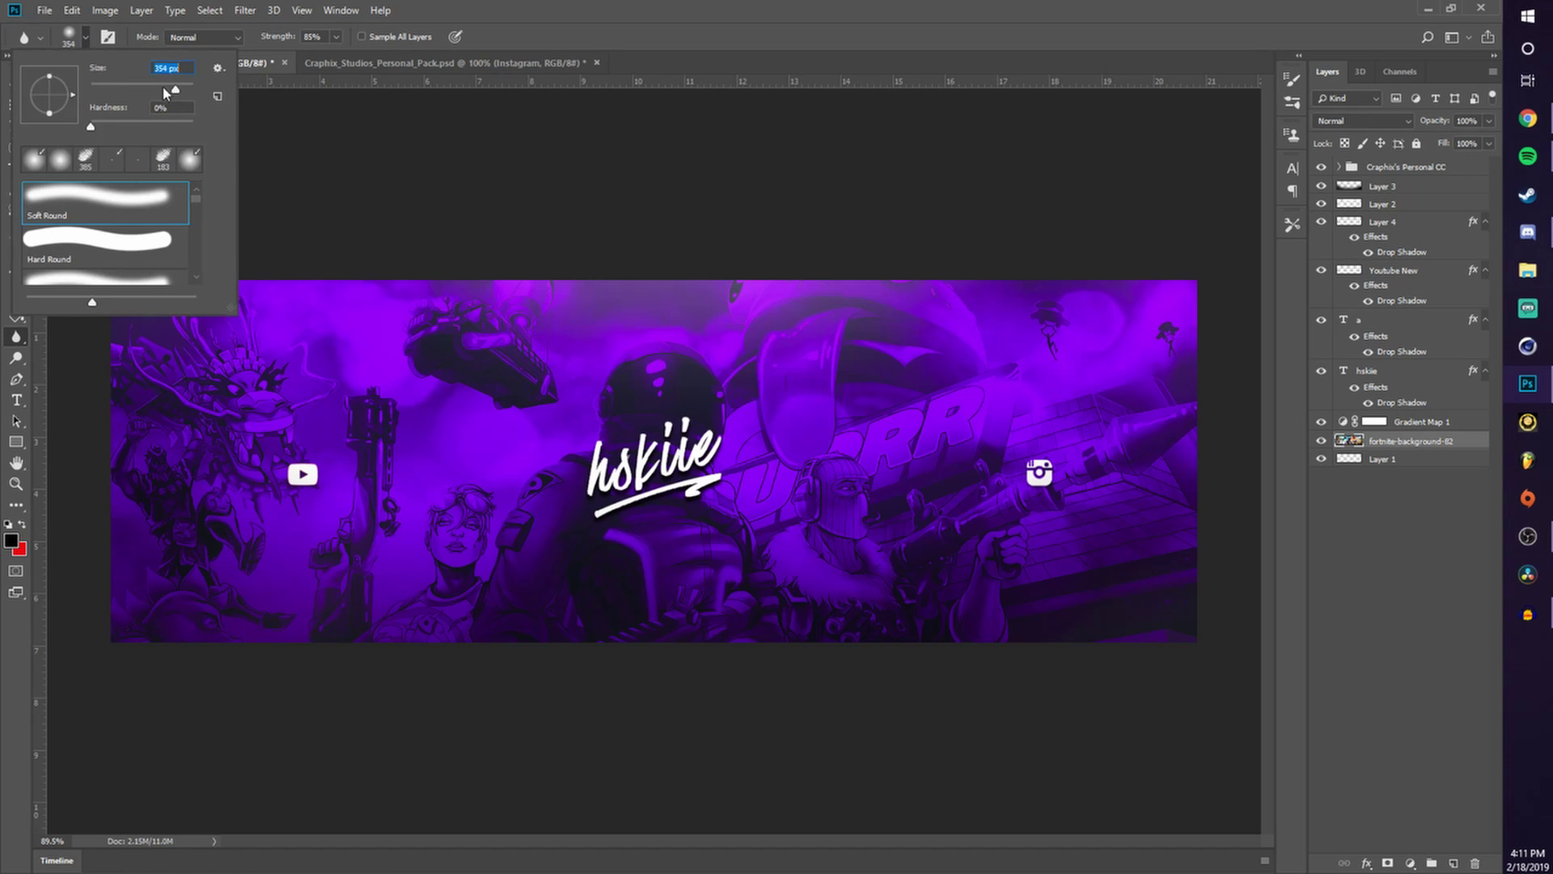
pyautogui.click(134, 67)
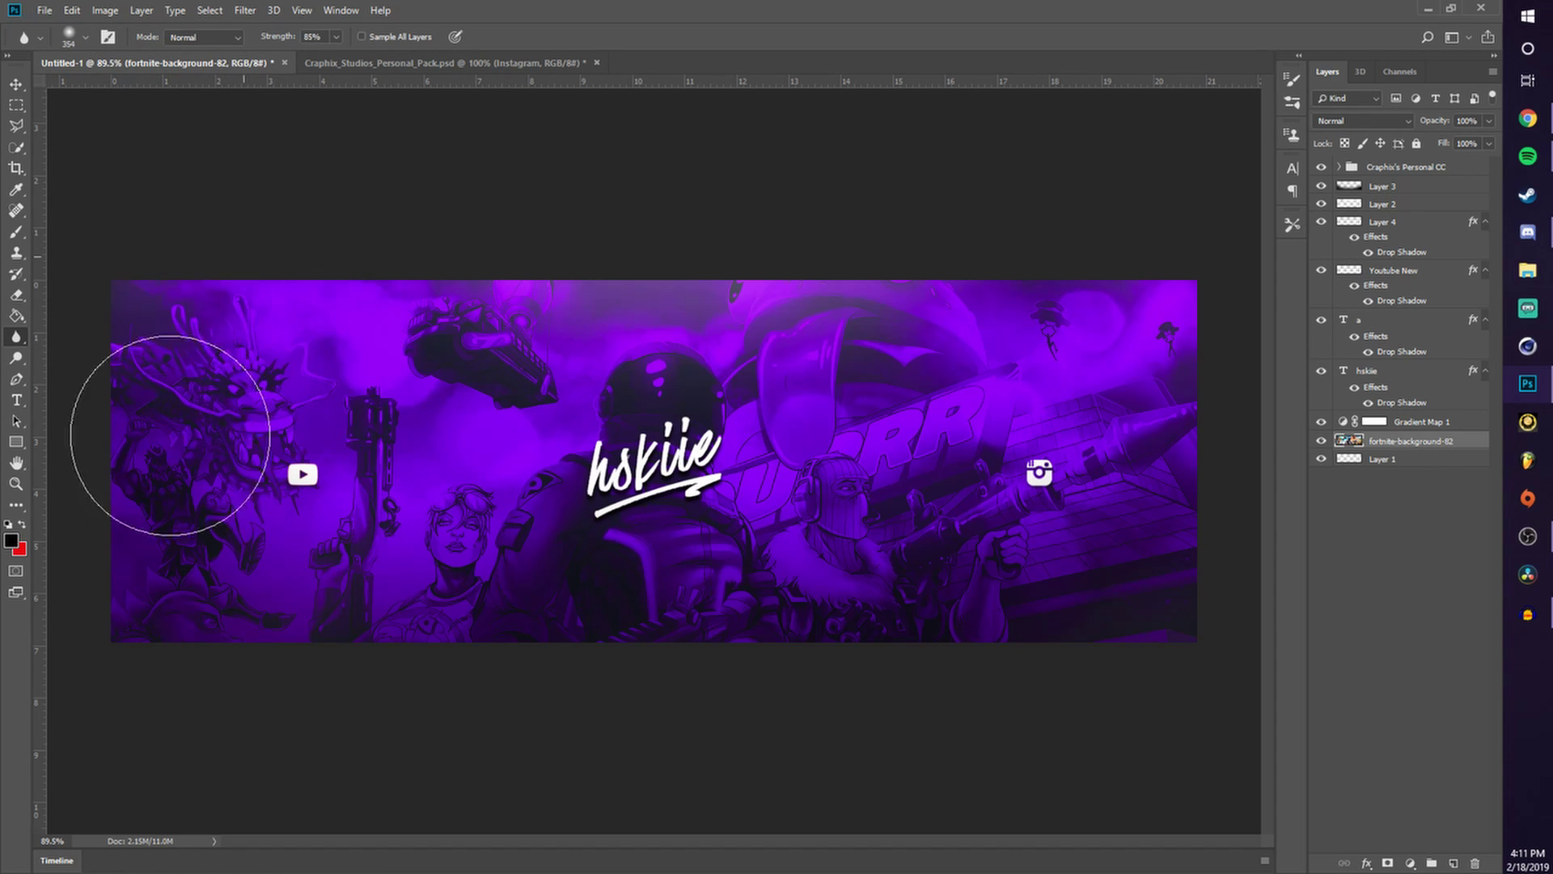
pyautogui.moveTo(164, 477)
pyautogui.mouseDown()
pyautogui.moveTo(222, 579)
pyautogui.moveTo(205, 509)
pyautogui.moveTo(153, 431)
pyautogui.mouseUp()
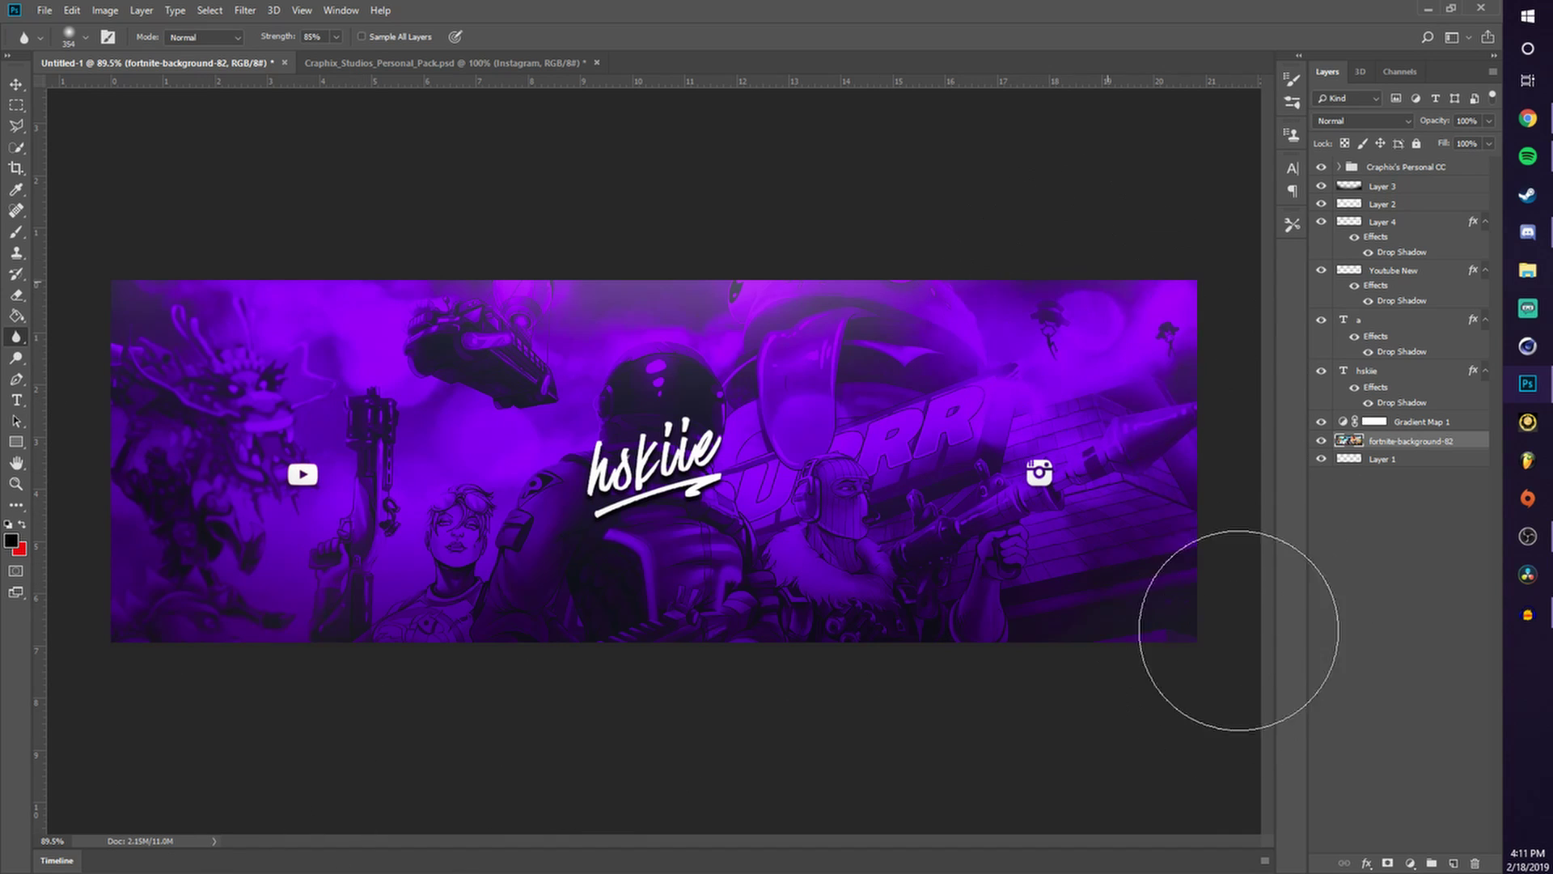
pyautogui.moveTo(1224, 619)
pyautogui.mouseDown()
pyautogui.moveTo(1030, 468)
pyautogui.moveTo(953, 371)
pyautogui.moveTo(1067, 648)
pyautogui.mouseUp()
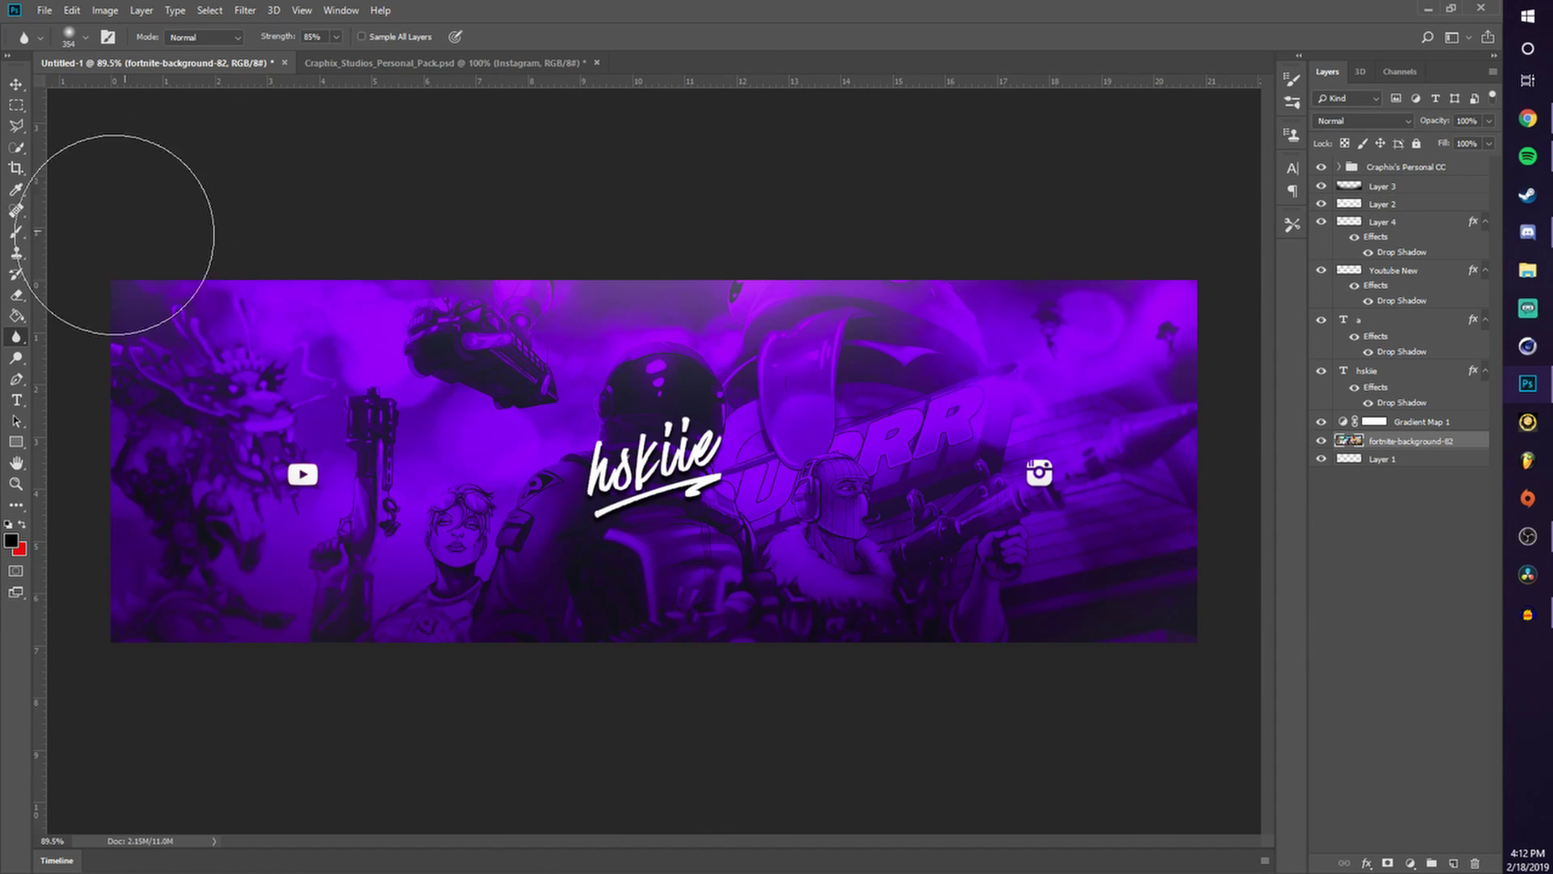
# Draw a rectangle over the banner with no fill and a black 16.61 px stroke.
pyautogui.press('v')
pyautogui.click(1454, 862)
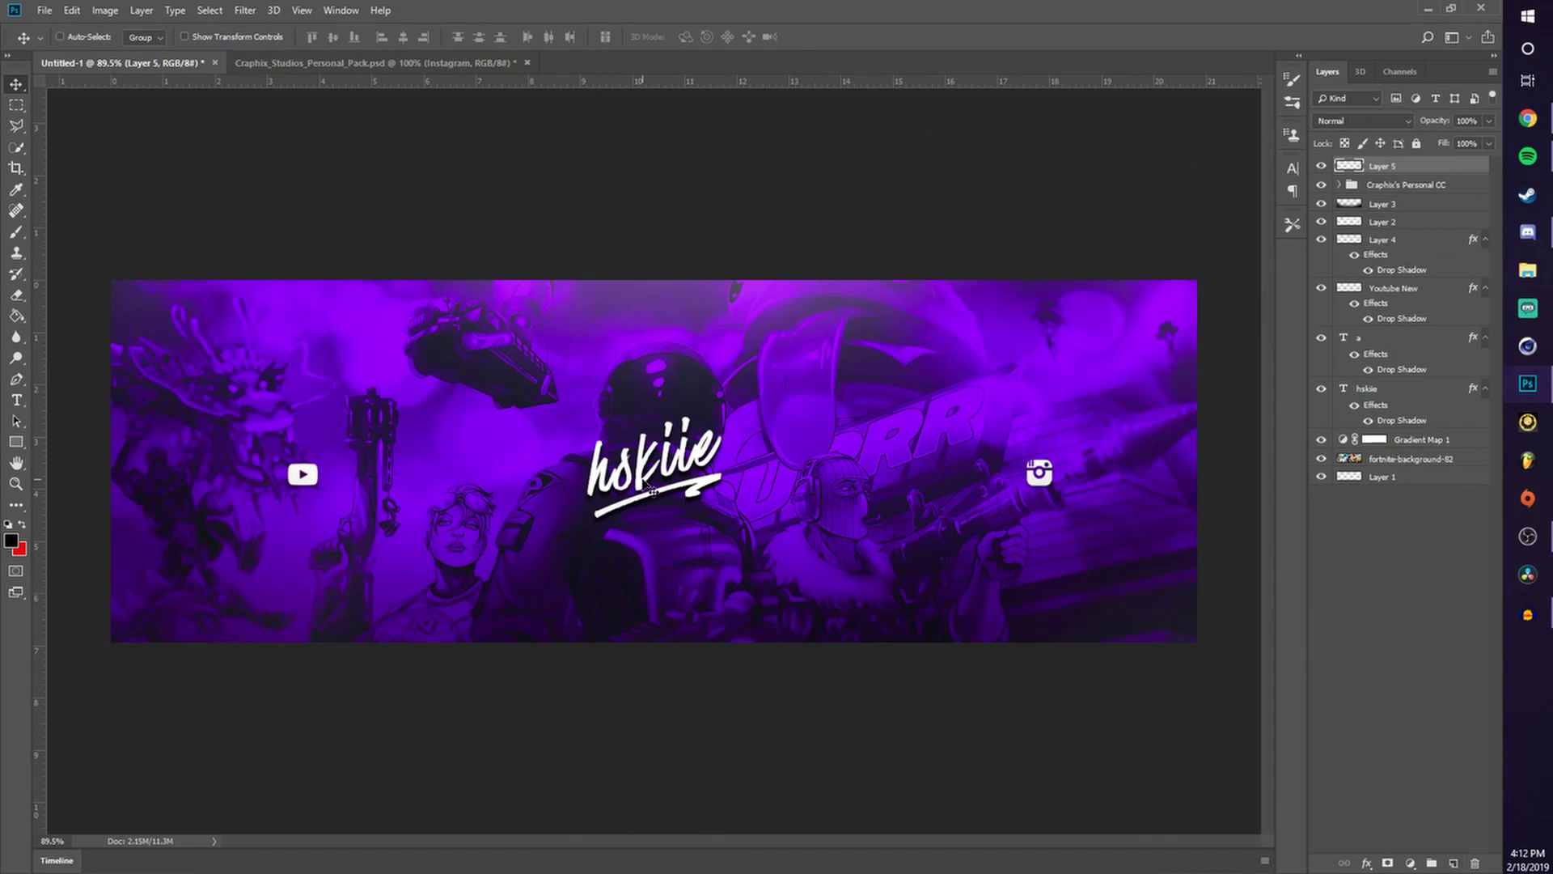
pyautogui.click(15, 441)
pyautogui.click(148, 37)
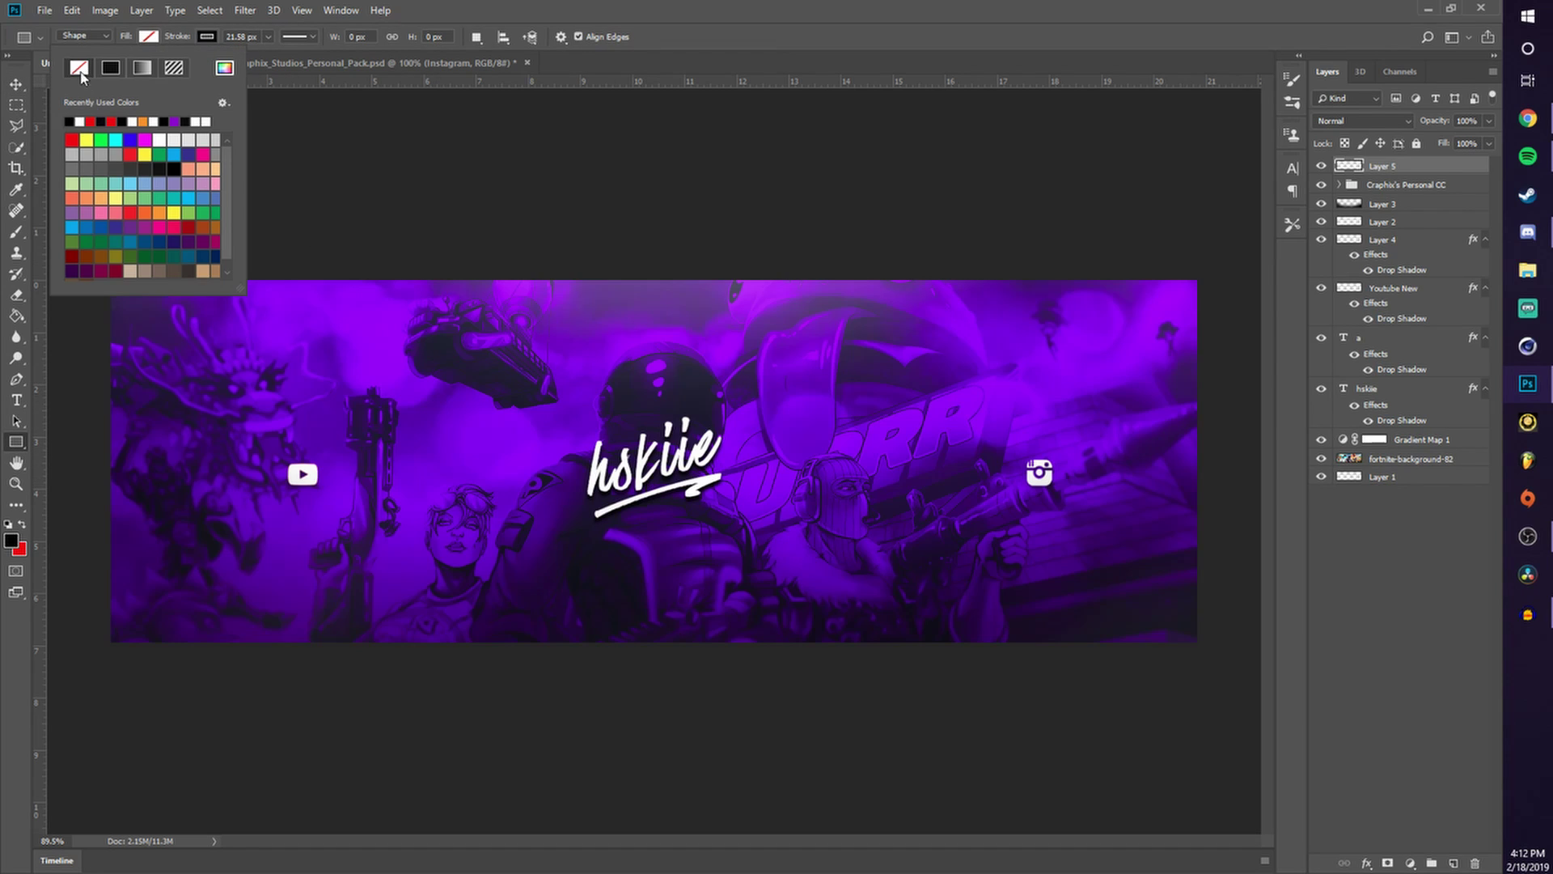
pyautogui.click(151, 38)
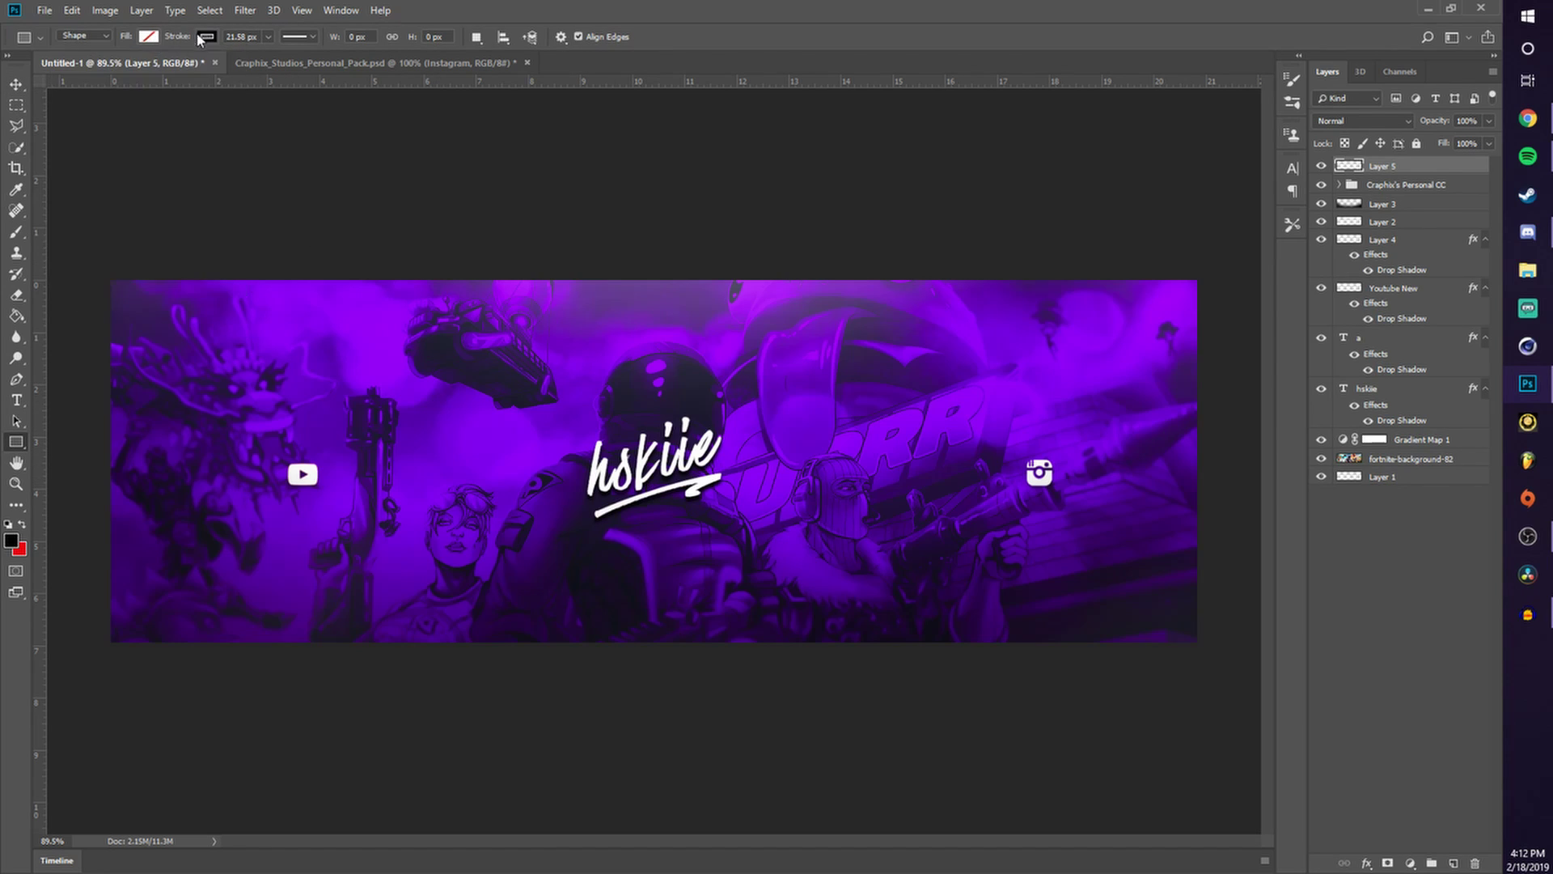
pyautogui.click(208, 38)
pyautogui.click(279, 39)
pyautogui.moveTo(268, 38)
pyautogui.mouseDown()
pyautogui.moveTo(263, 58)
pyautogui.moveTo(267, 43)
pyautogui.mouseUp()
pyautogui.moveTo(105, 258); pyautogui.dragTo(1203, 669)
pyautogui.click(17, 84)
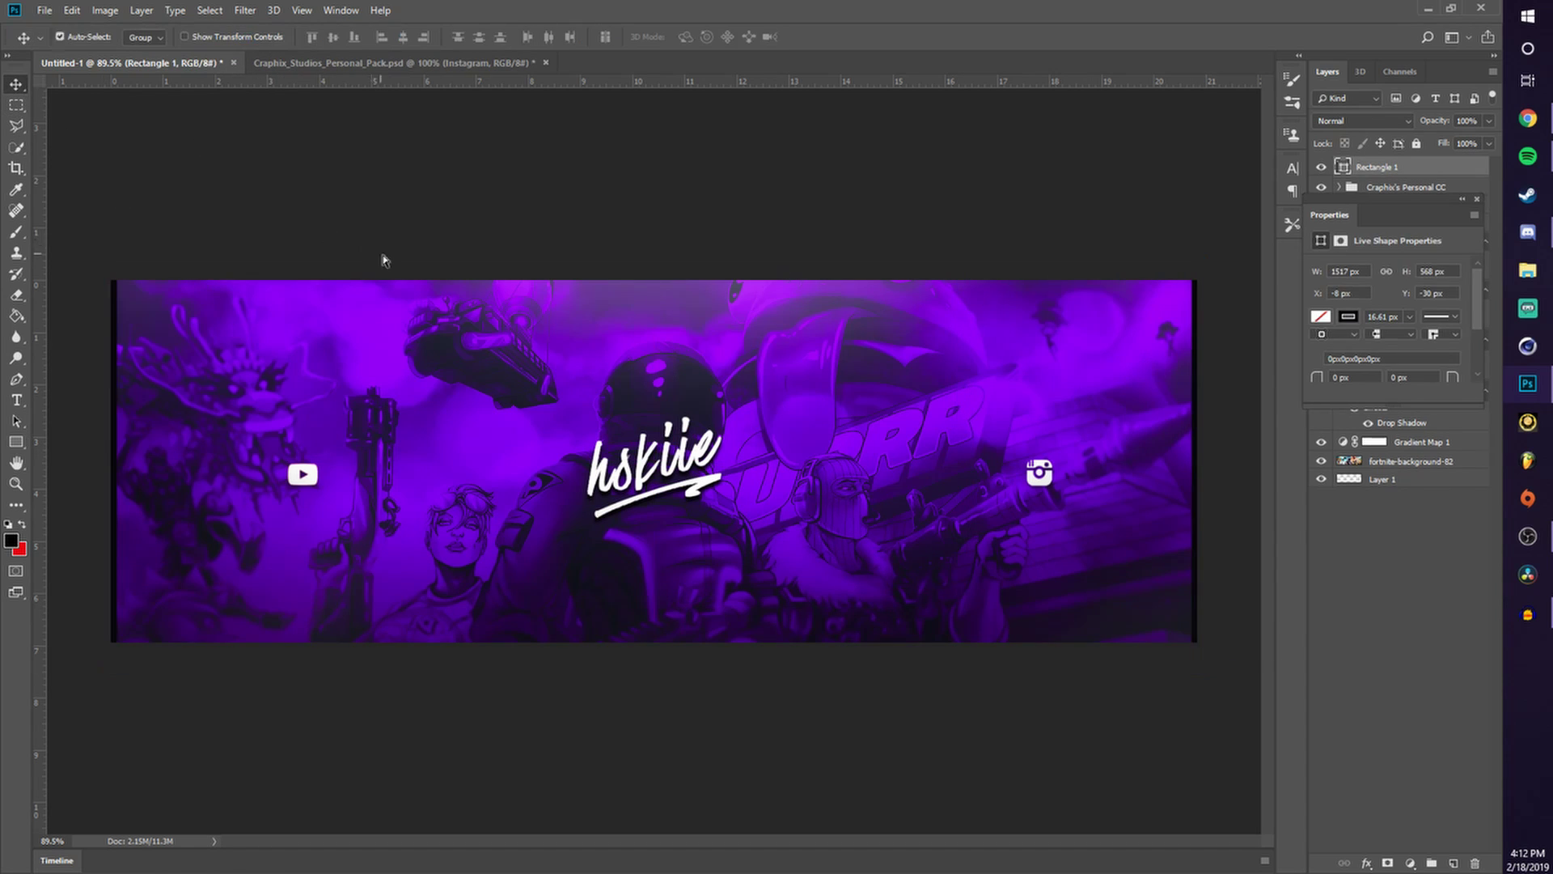
# Transform the rectangle so its edges fit the 1500 × 500 px banner exactly.
pyautogui.hotkey('ctrl', 't')
pyautogui.moveTo(105, 258); pyautogui.dragTo(111, 281)
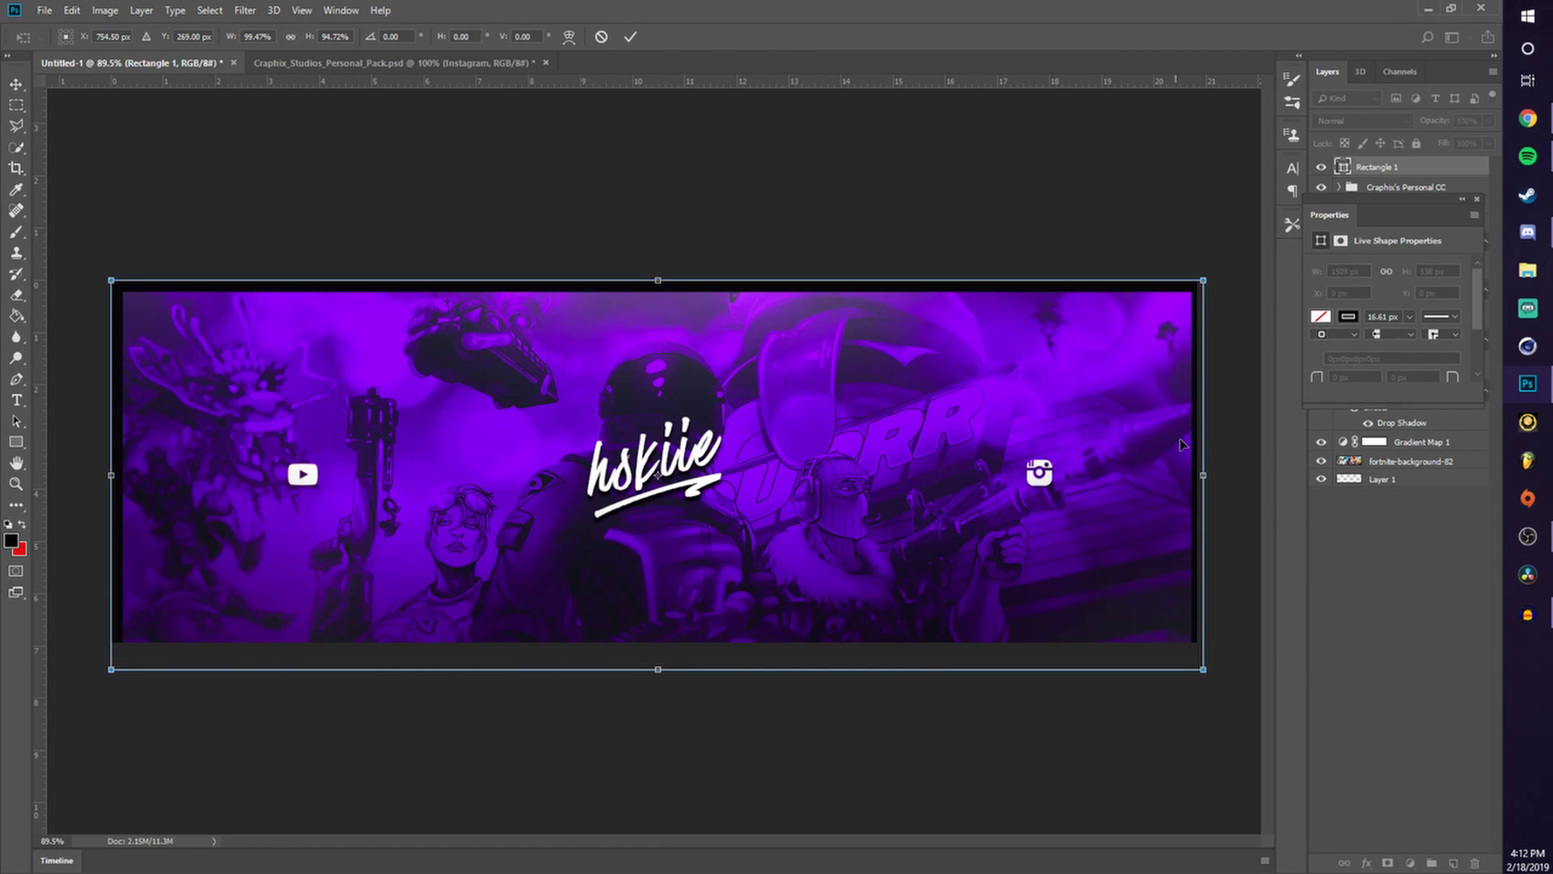
pyautogui.moveTo(1198, 476); pyautogui.dragTo(1197, 476)
pyautogui.moveTo(653, 666); pyautogui.dragTo(655, 642)
pyautogui.press('Return')
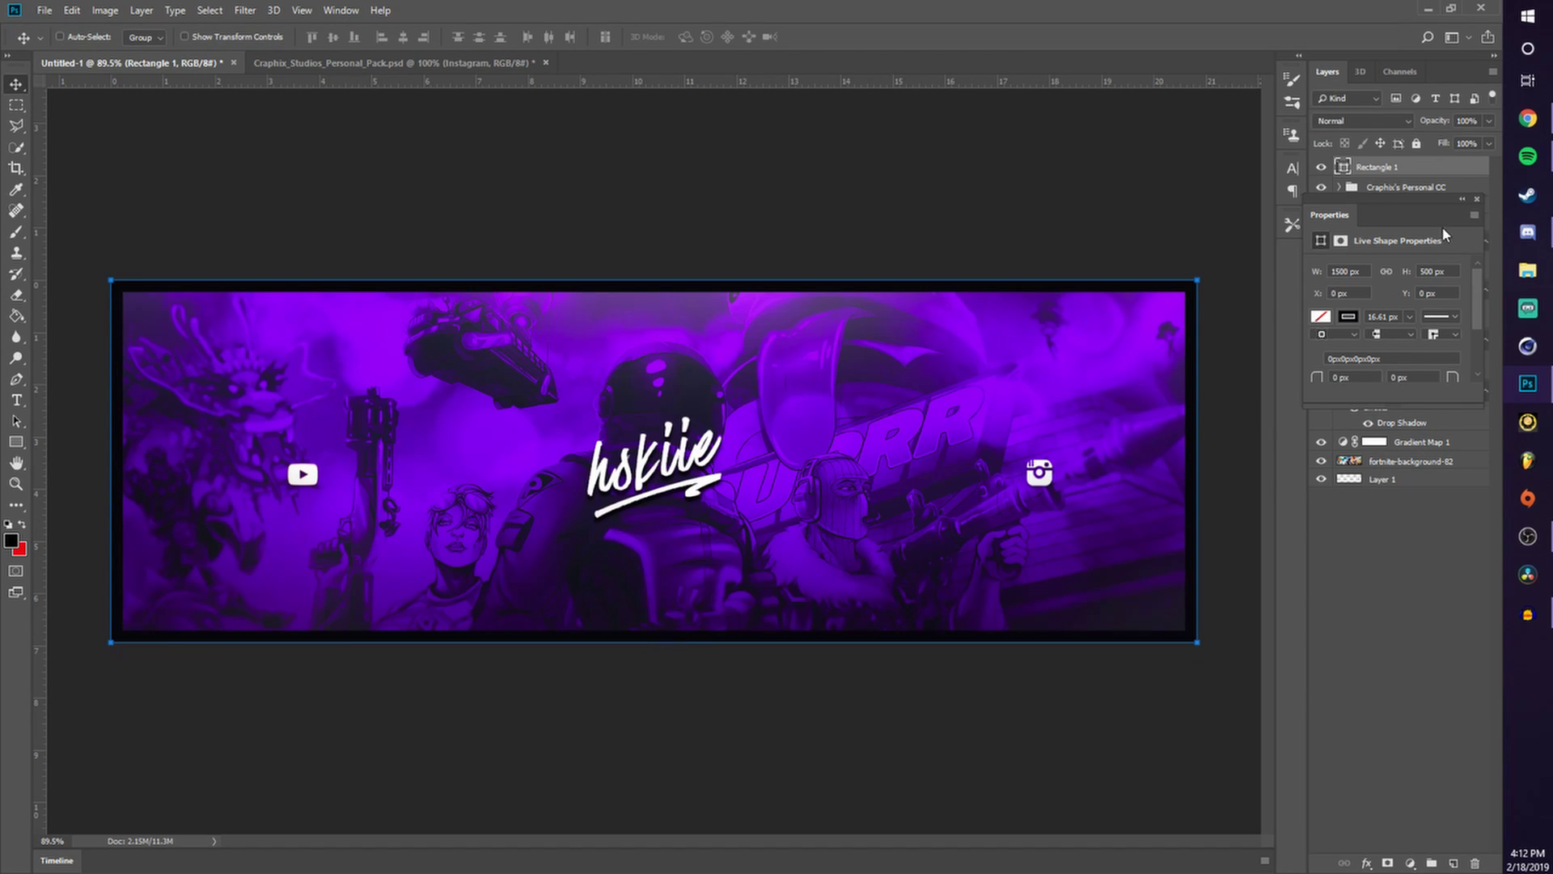
pyautogui.click(1477, 201)
pyautogui.click(1488, 121)
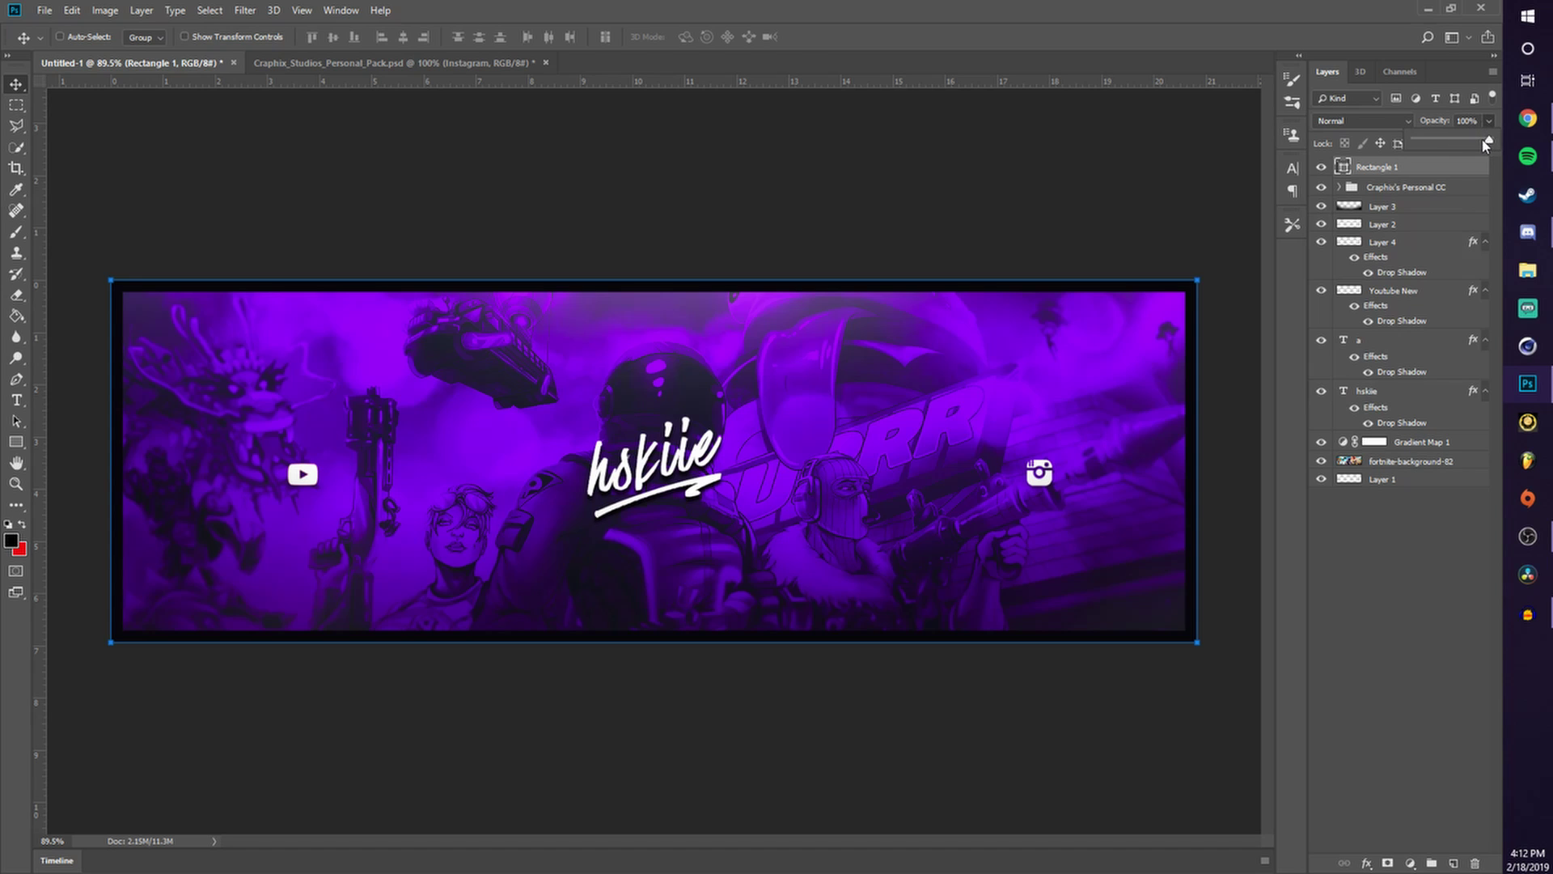
# Lower the Rectangle 1 layer's opacity to 15%.
pyautogui.moveTo(1489, 143); pyautogui.dragTo(1426, 143)
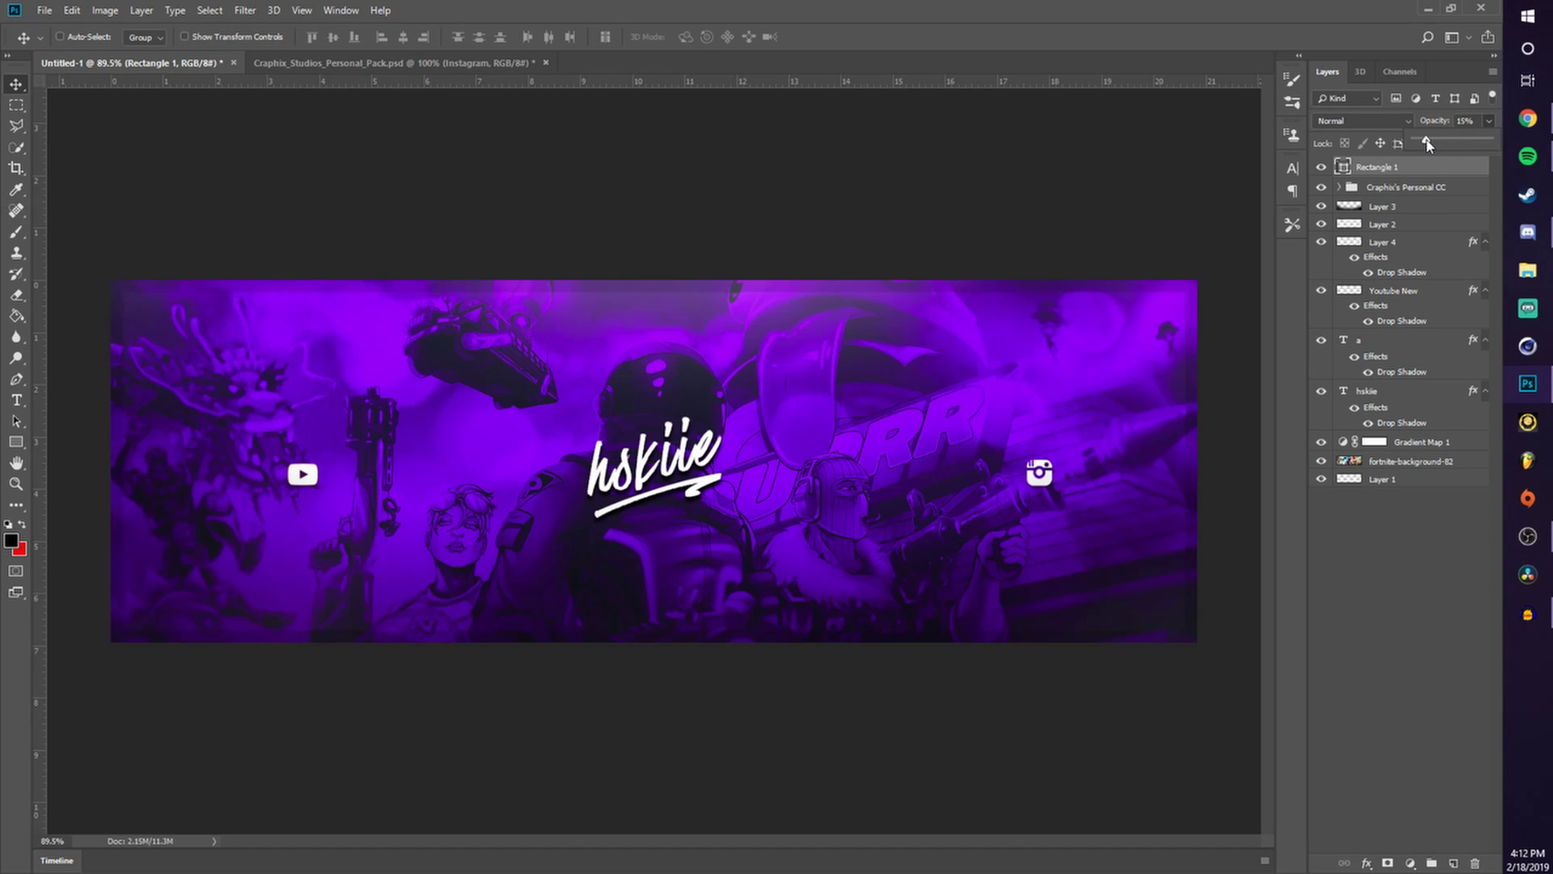